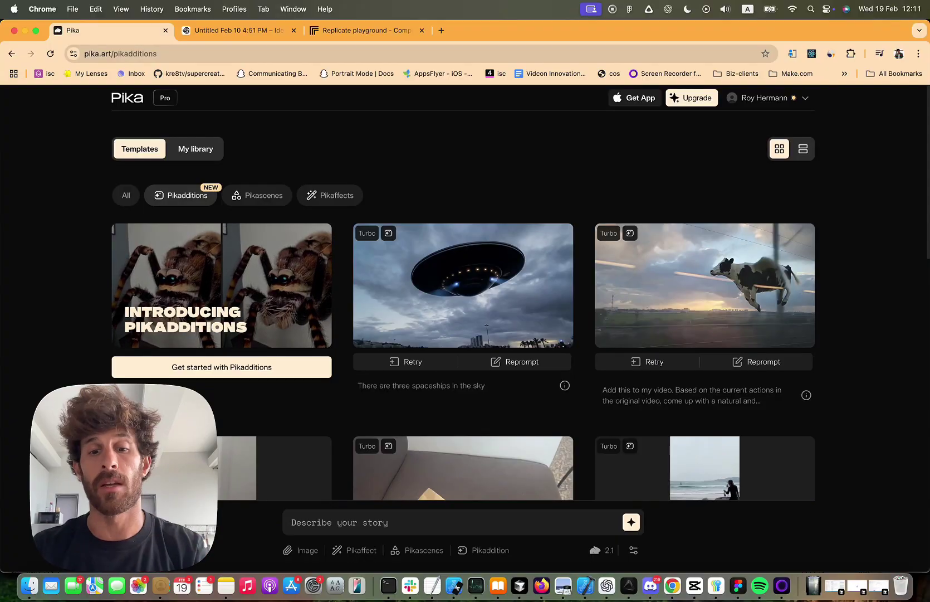
- Load the tech creator's Instagram profile URL in a fresh browser tab
key("super+t")
type("instagram.com/techguyver/")
key("Return")
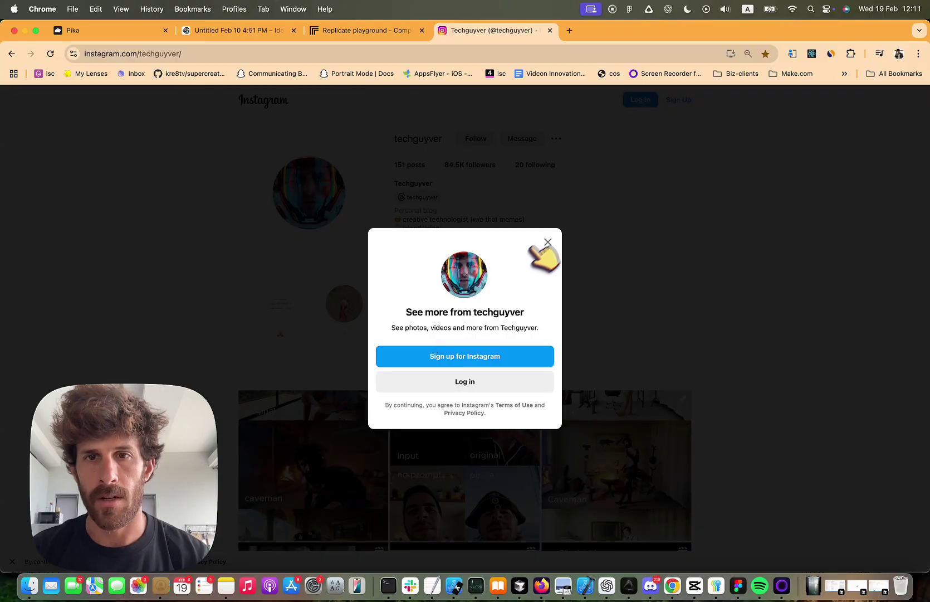
- Dismiss the Instagram login prompt and switch the profile to its Reels grid
left_click(547, 243)
scroll(461, 430, "down", 7)
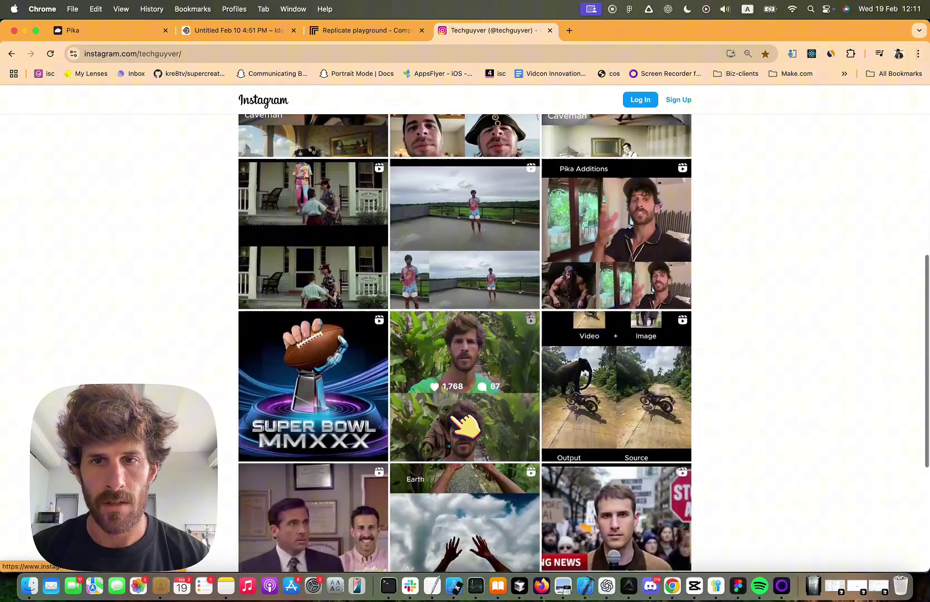
scroll(469, 425, "up", 7)
left_click(454, 342)
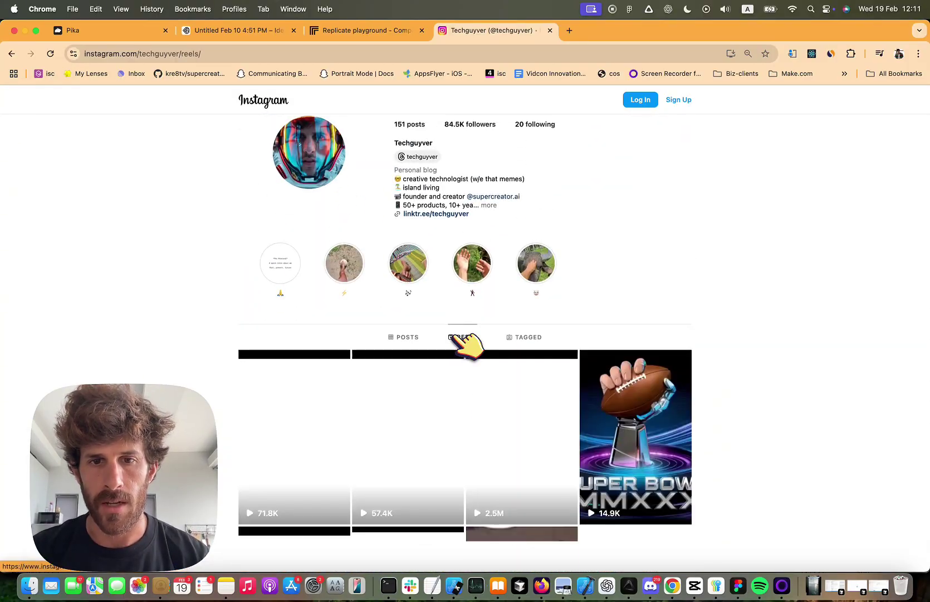
scroll(463, 343, "down", 5)
scroll(407, 334, "up", 3)
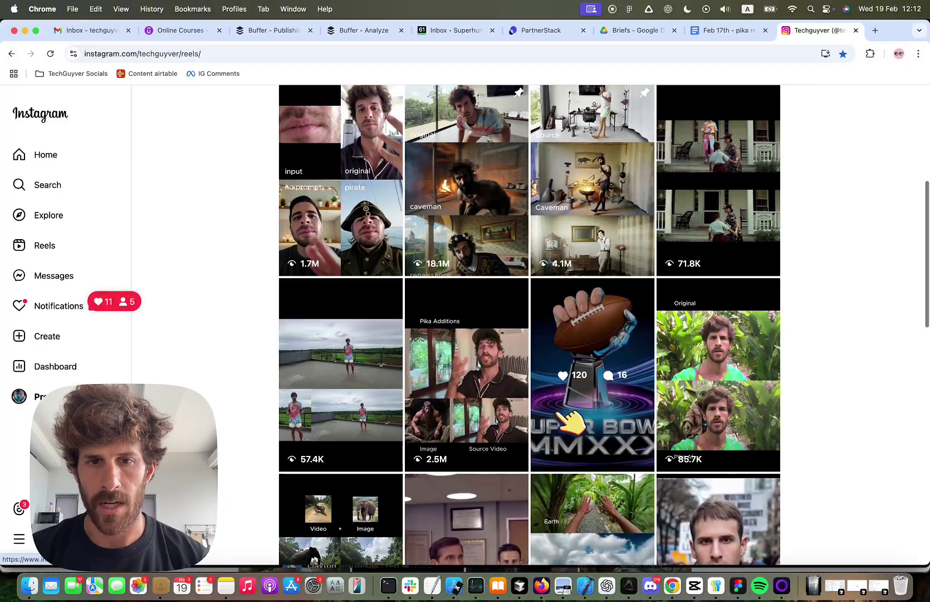
- Play the Pika Additions reel with sound on, then pause it
left_click(503, 429)
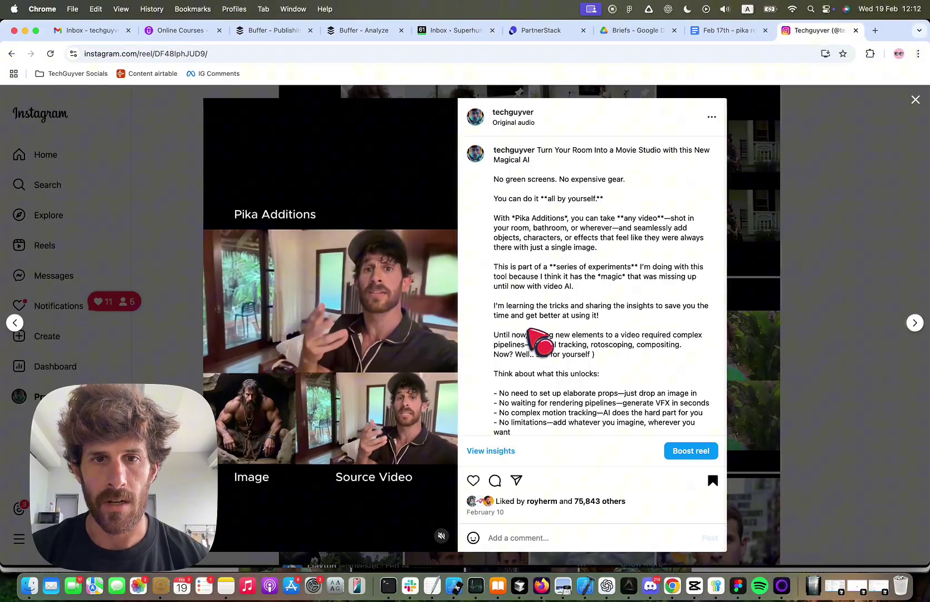
left_click(441, 534)
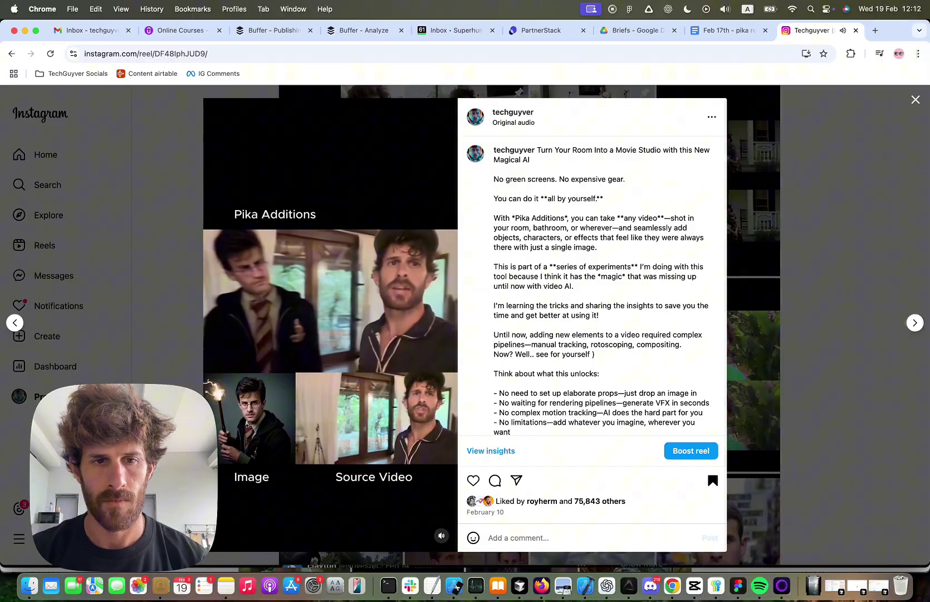
left_click(390, 381)
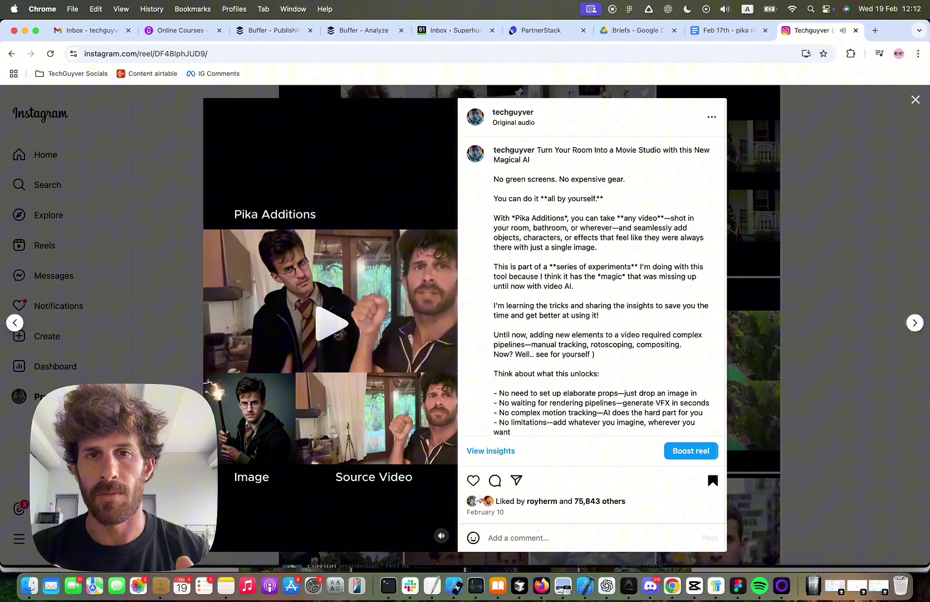
- Return to the Pika tab and open the Pikaddition video-and-image upload panel
key("super+grave")
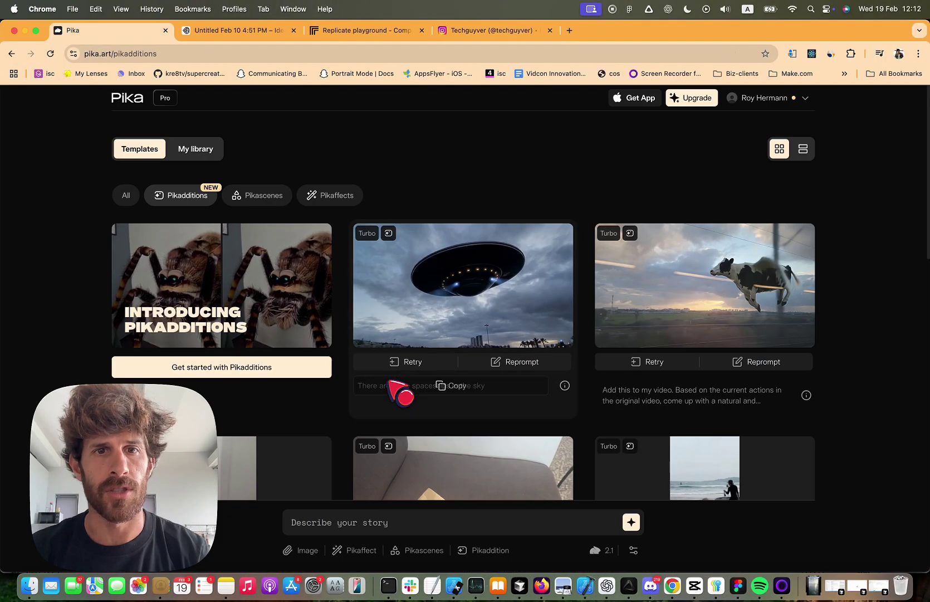
key("super+1")
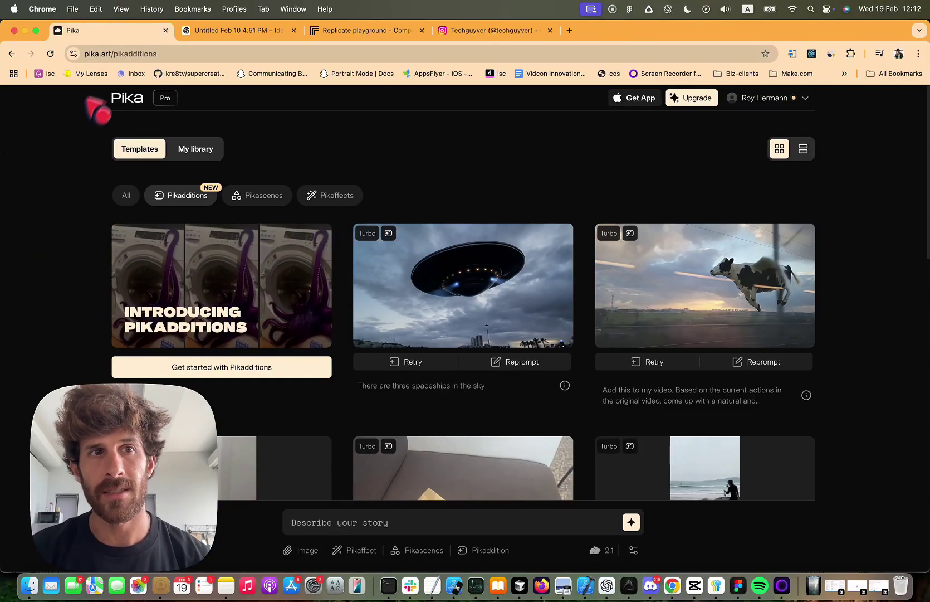
left_click(99, 53)
left_click(91, 174)
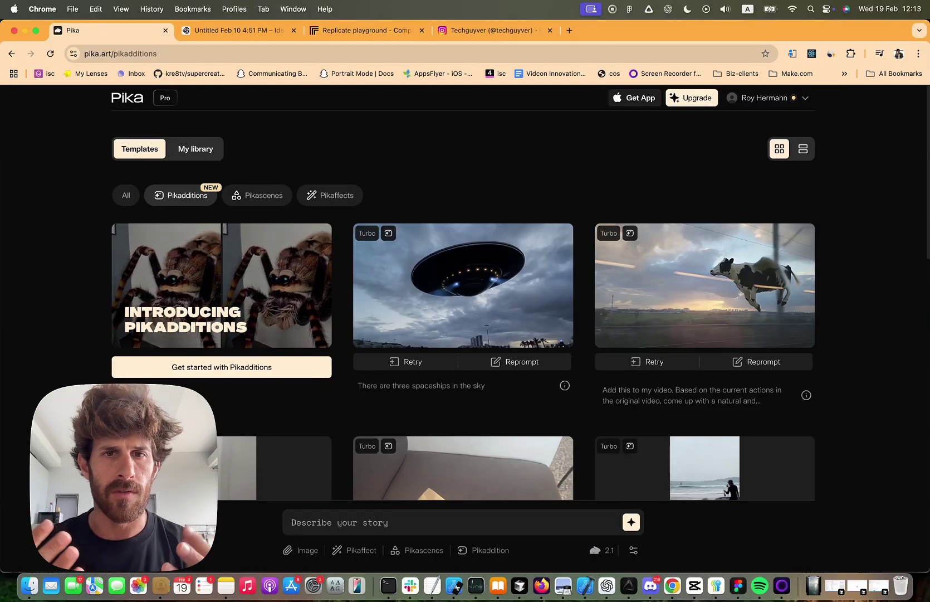
- In CapCut, drag the player divider up to enlarge the timeline and rewind the playhead to 0
key("super+Tab")
key("super+Tab")
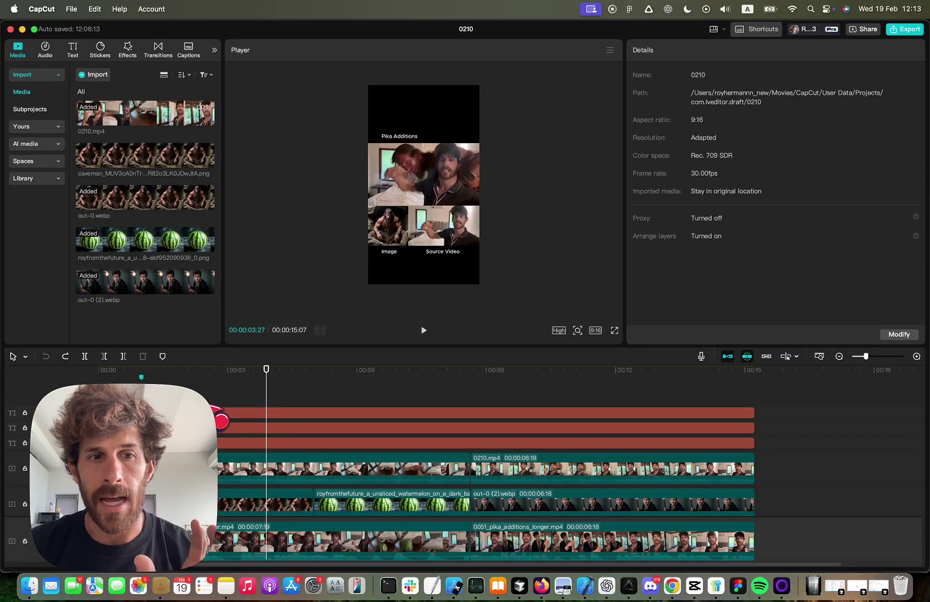
left_click(161, 370)
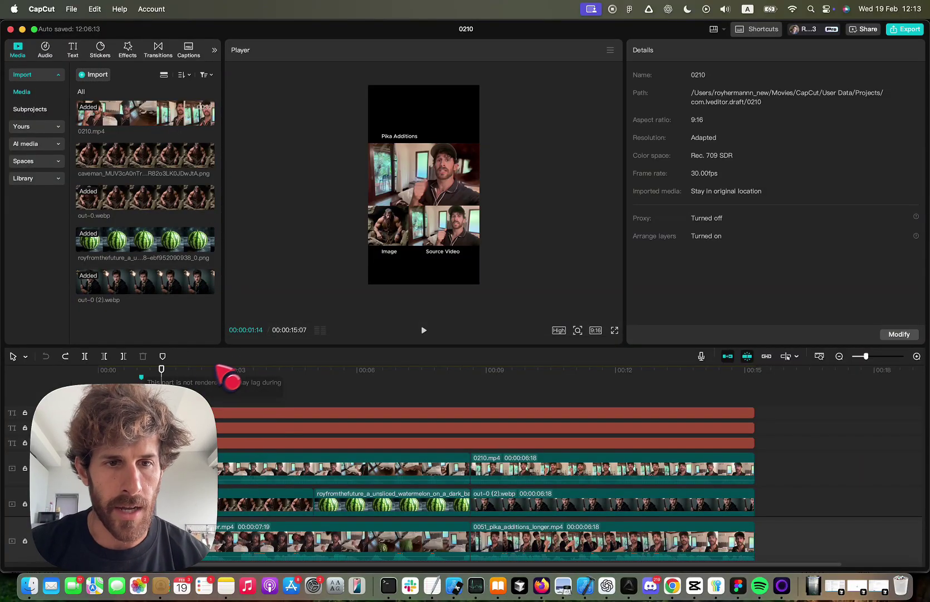
left_click_drag(248, 346, 248, 284)
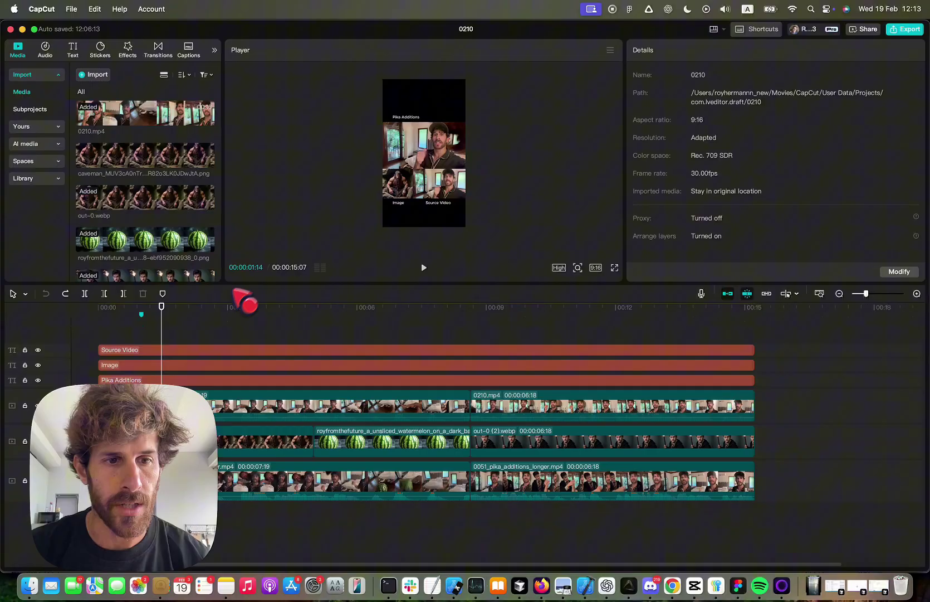
left_click(271, 334)
left_click(100, 335)
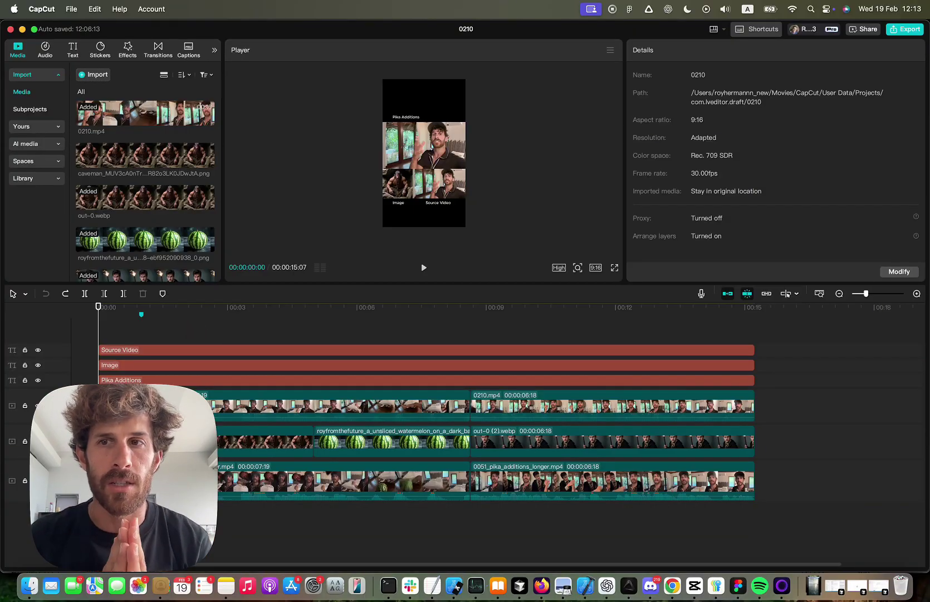
key("super+Tab")
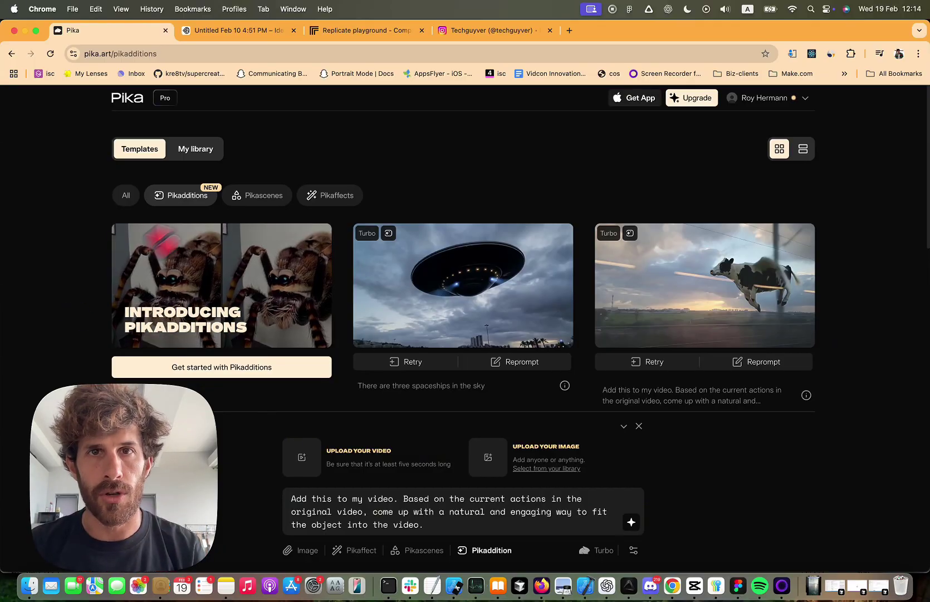
- Close the current reel, watch the Original versus Pika AI Yoda reel, then pause and close it
key("super+grave")
key("super+grave")
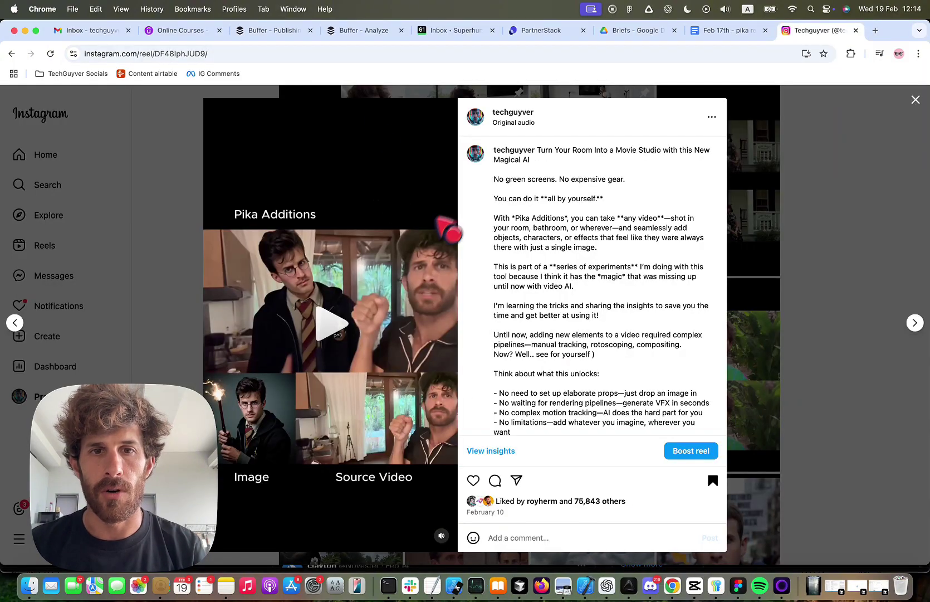
left_click(166, 276)
scroll(719, 312, "down", 1)
left_click(724, 337)
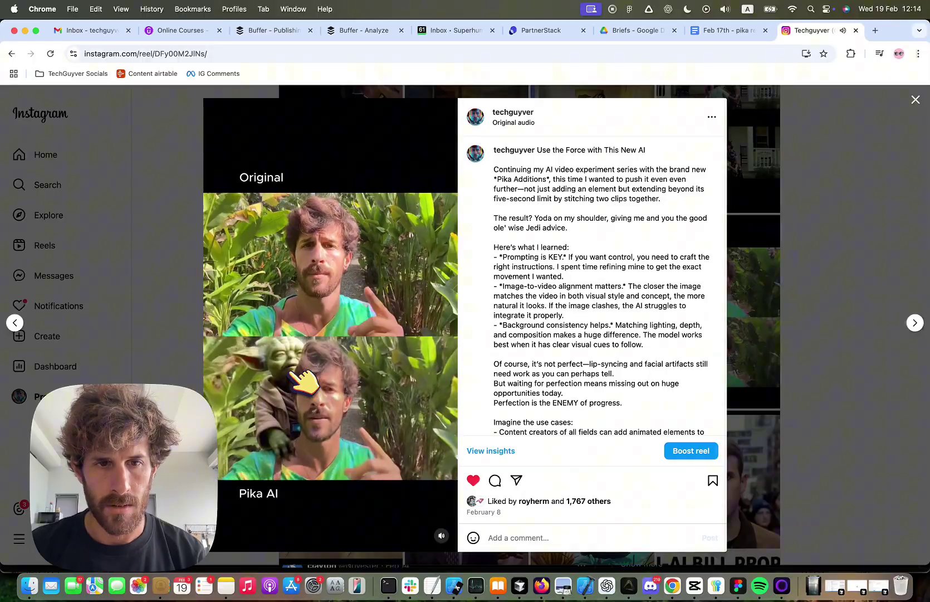
left_click(317, 393)
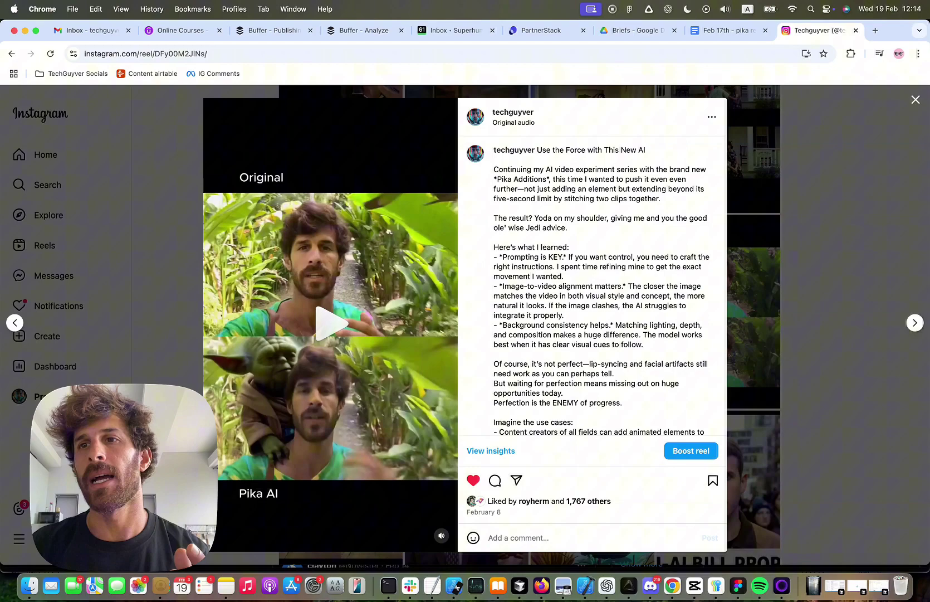
left_click(811, 297)
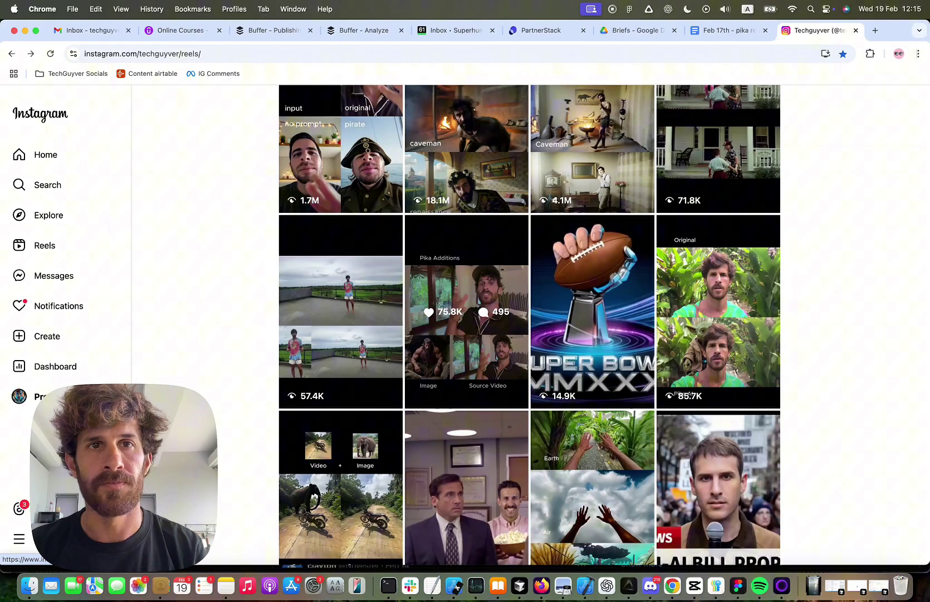
- Open Pika's My library tab and collapse the upload and prompt panel
key("super+grave")
key("super+grave")
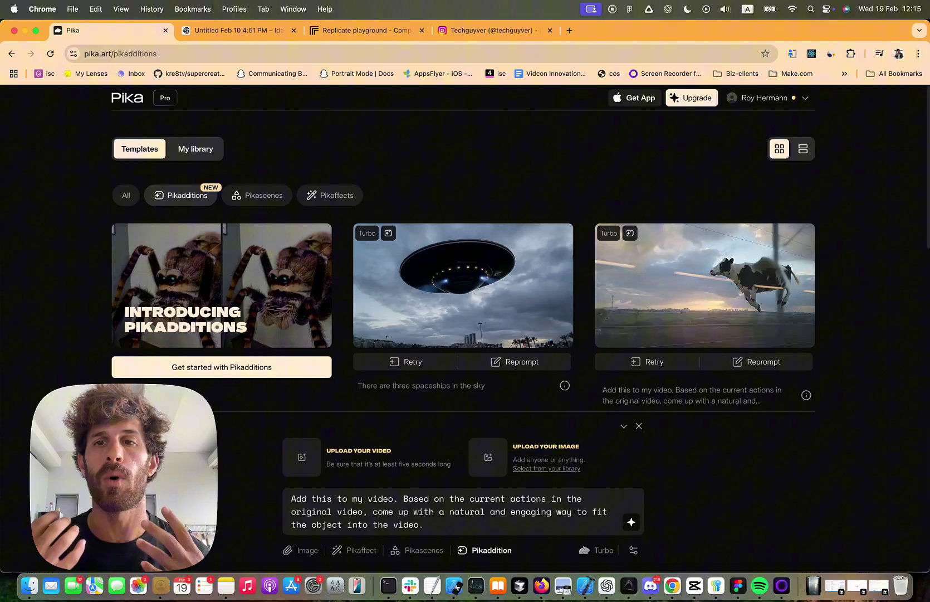
scroll(447, 208, "down", 15)
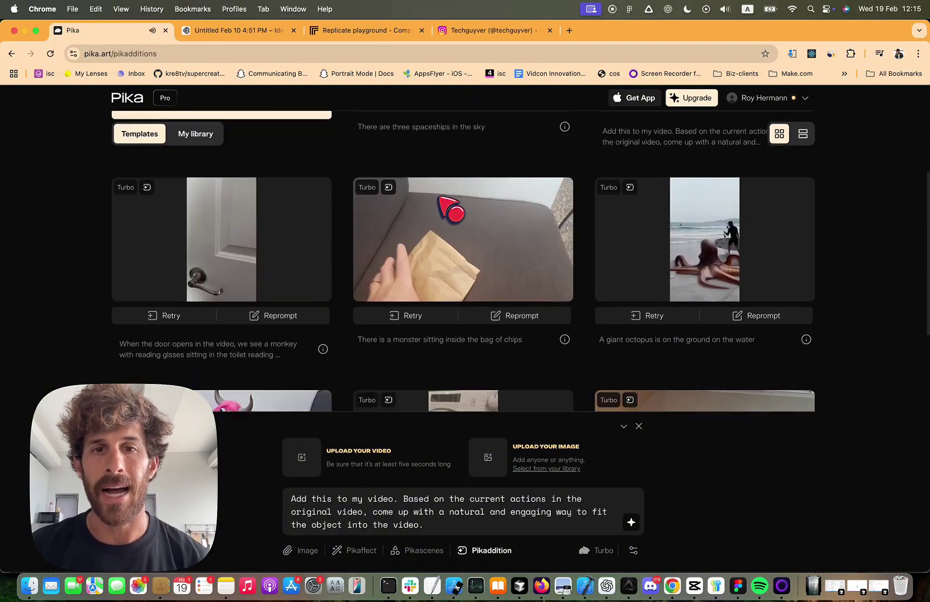
scroll(451, 209, "up", 15)
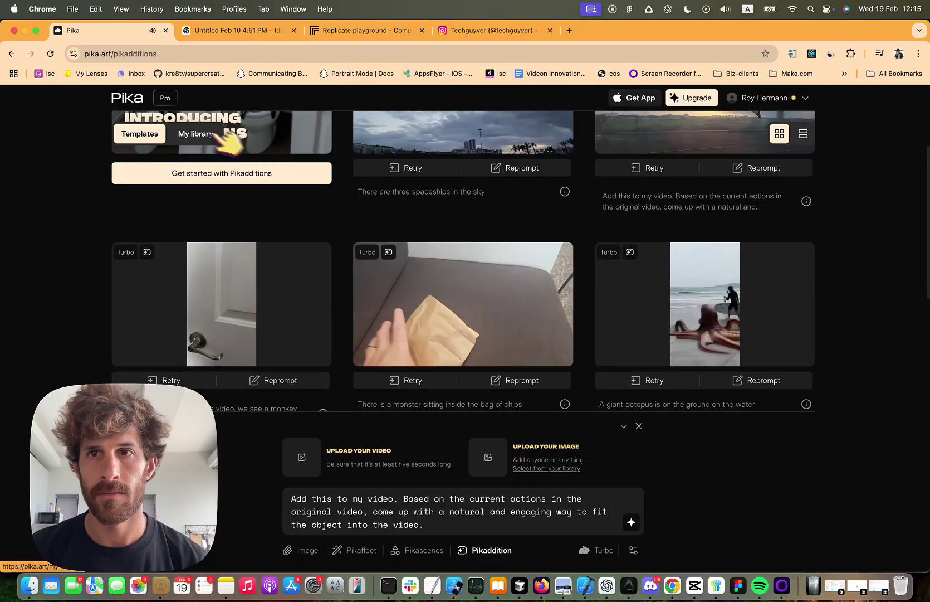
left_click(218, 134)
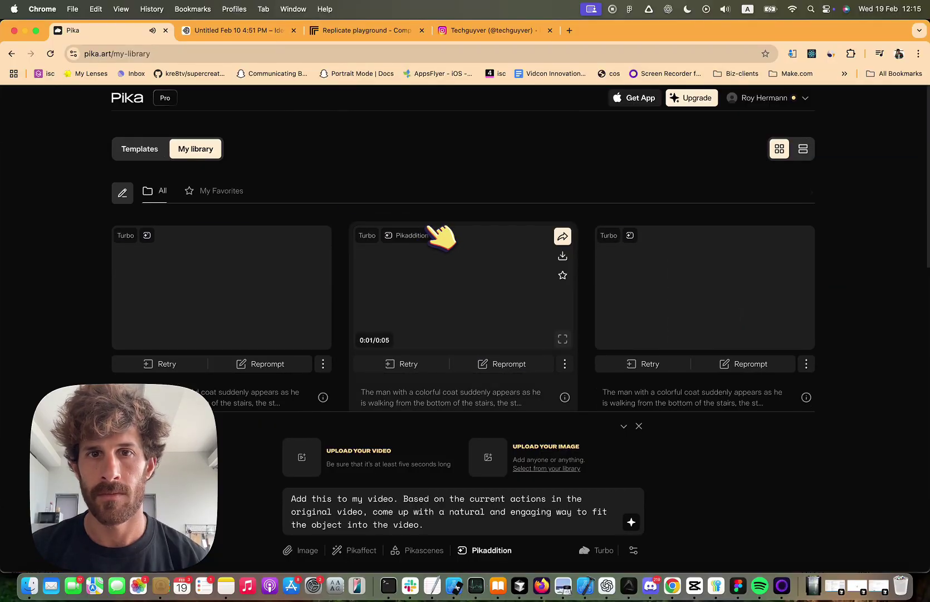
scroll(379, 189, "down", 5)
scroll(345, 167, "down", 5)
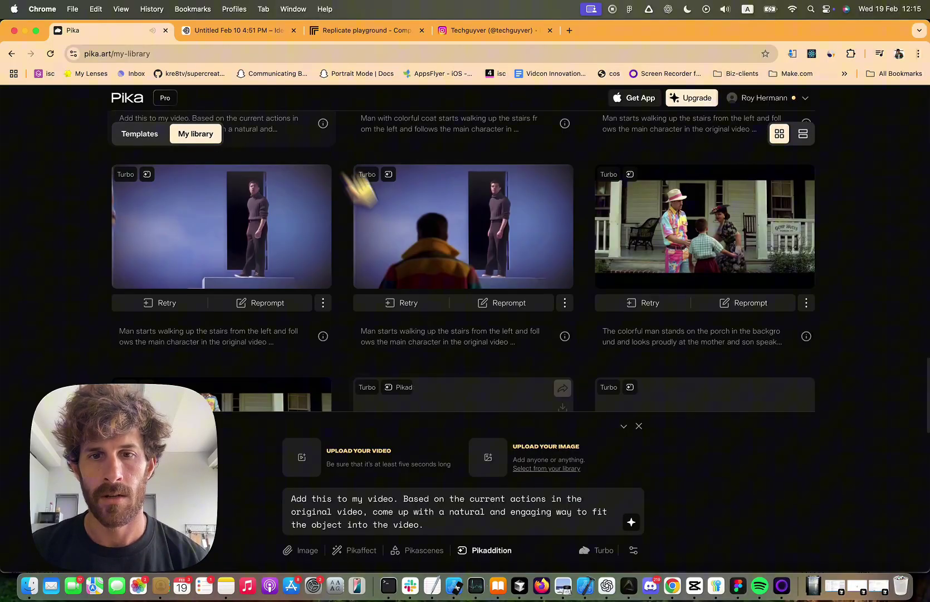
left_click(624, 425)
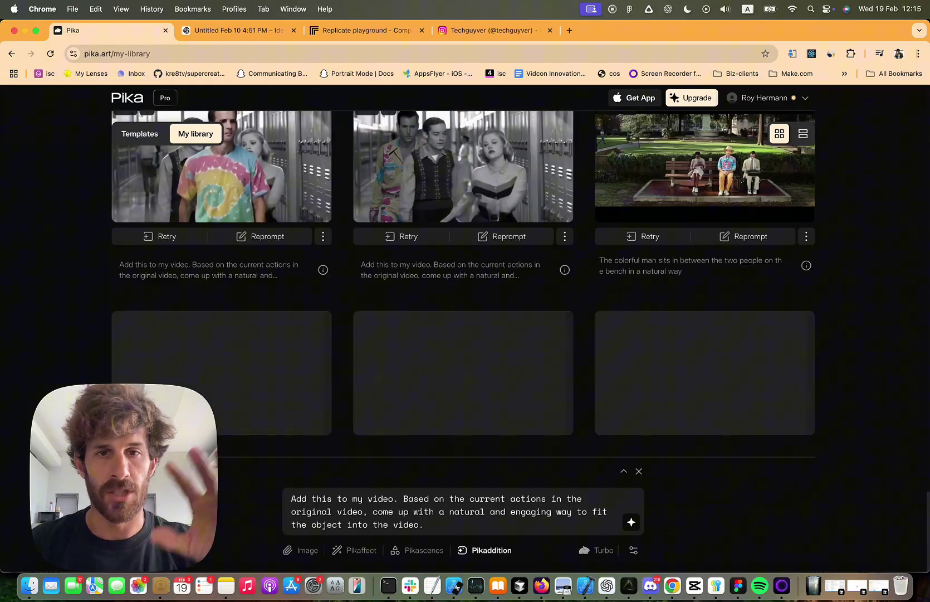
- Scroll through My library reviewing the watermelon-kick Pikaddition clips, then switch to CapCut
scroll(104, 269, "down", 15)
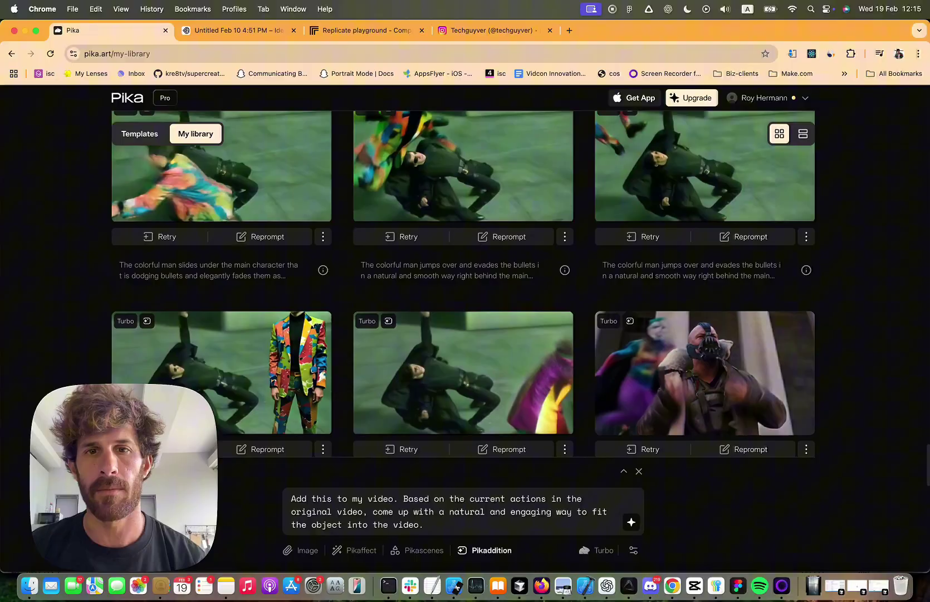
scroll(104, 270, "down", 10)
scroll(104, 269, "down", 5)
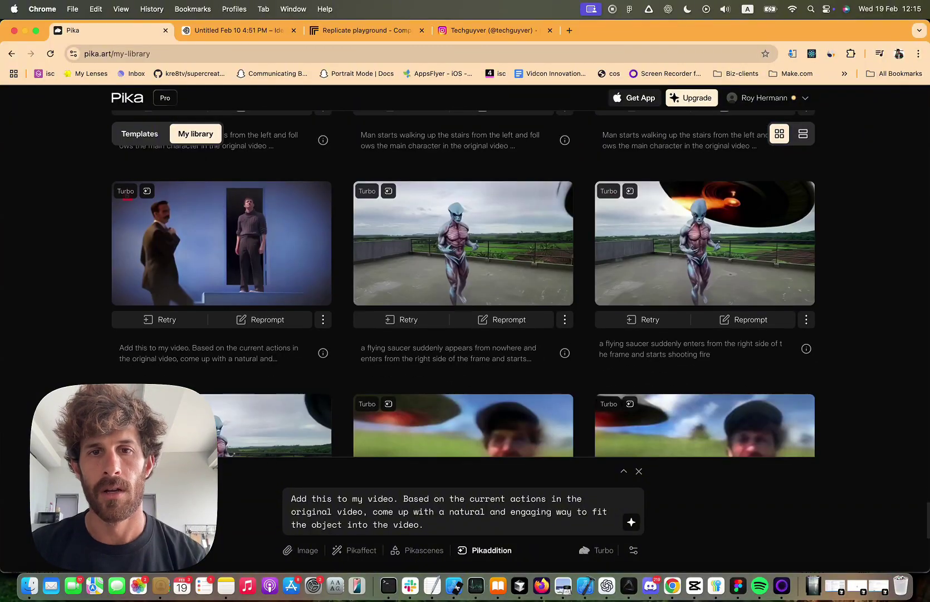
scroll(105, 269, "down", 10)
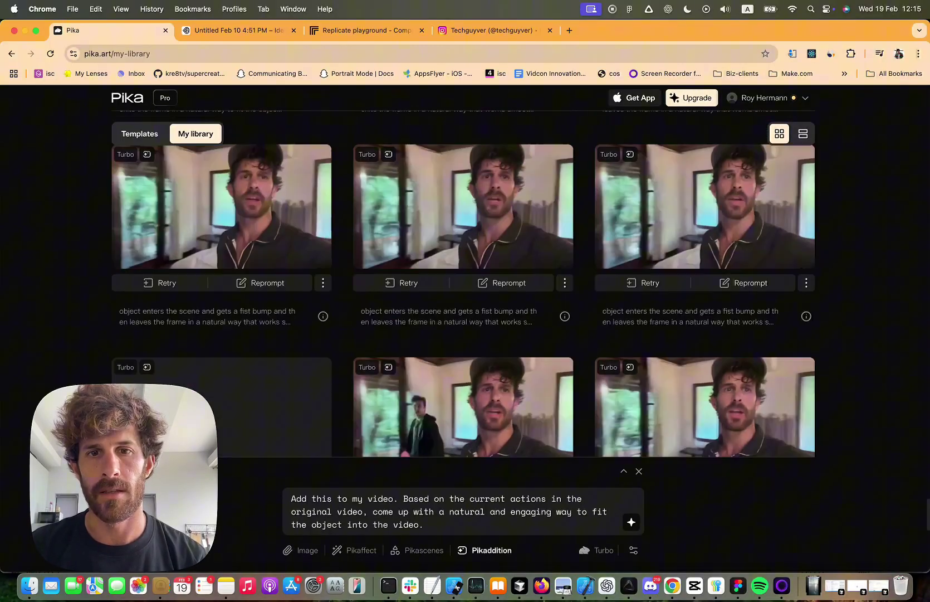
scroll(463, 285, "down", 10)
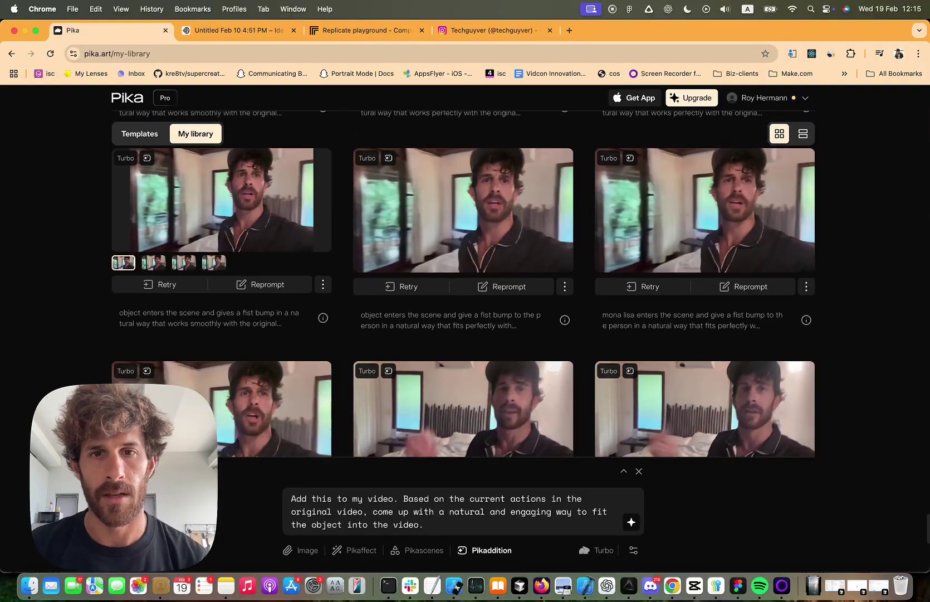
scroll(98, 264, "down", 10)
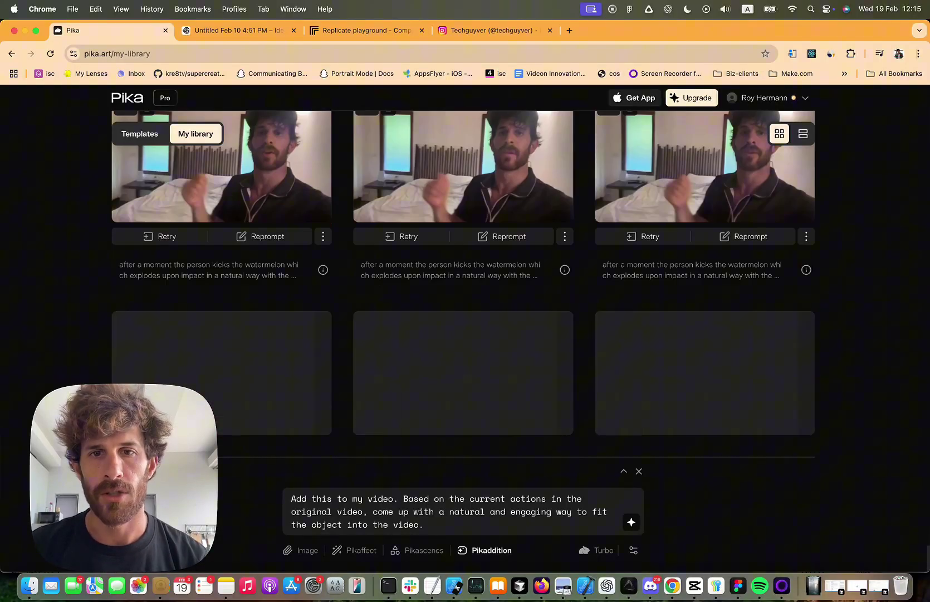
scroll(158, 226, "down", 2)
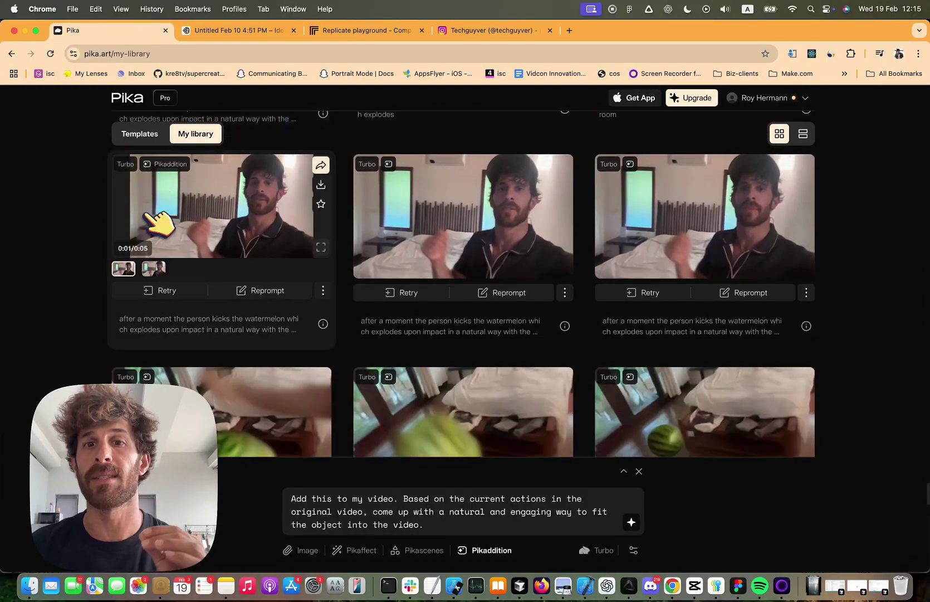
scroll(75, 237, "down", 1)
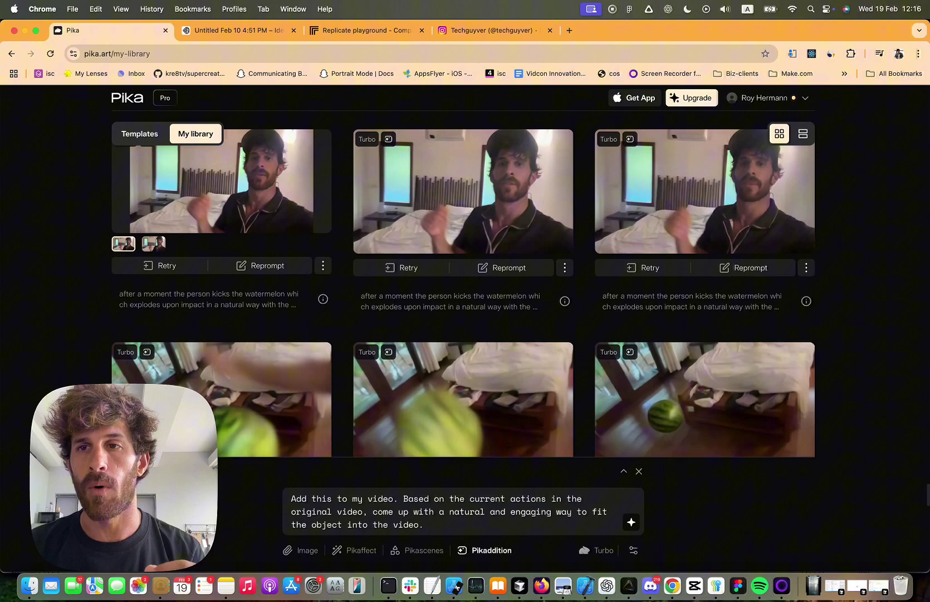
scroll(463, 284, "down", 10)
scroll(75, 237, "down", 5)
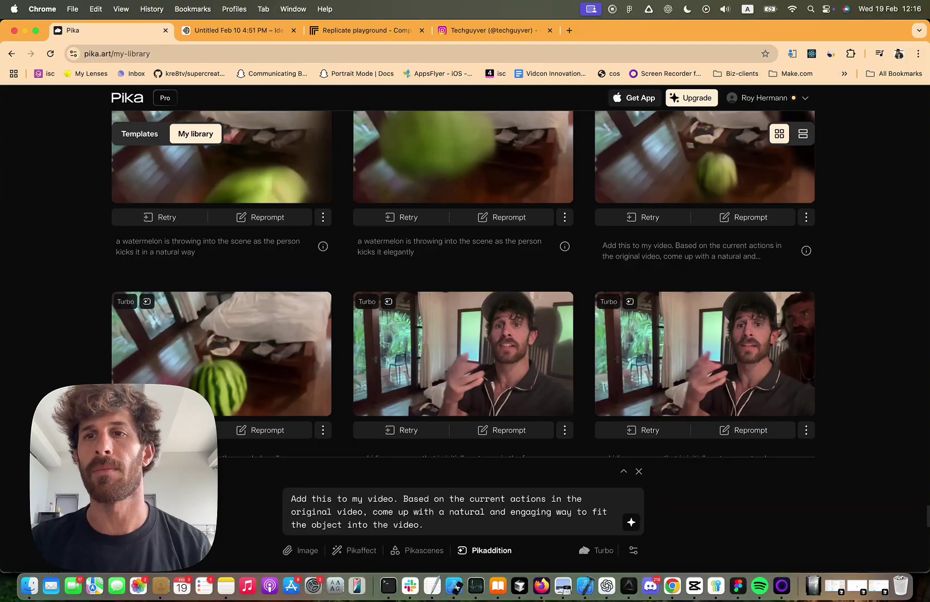
scroll(463, 284, "down", 10)
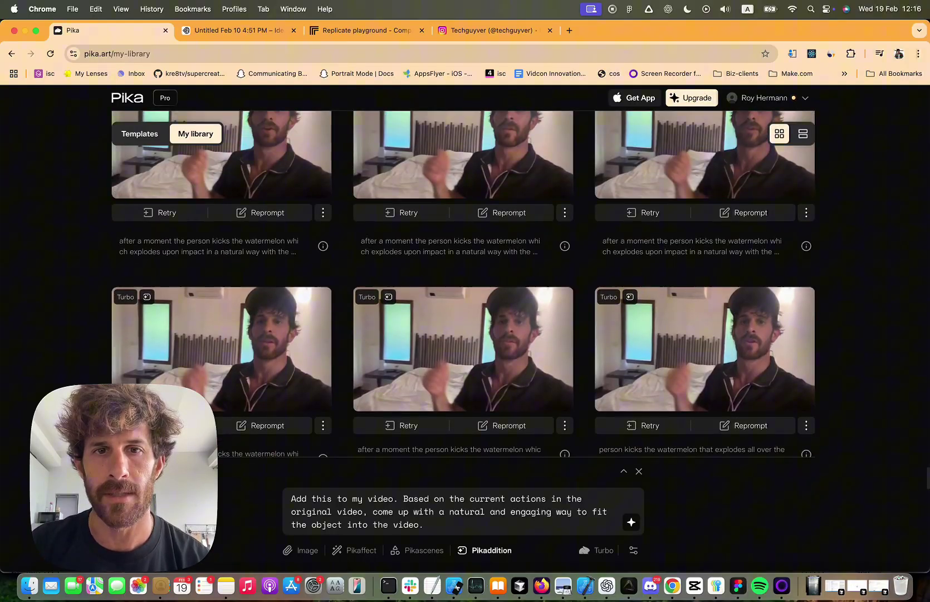
scroll(177, 207, "up", 5)
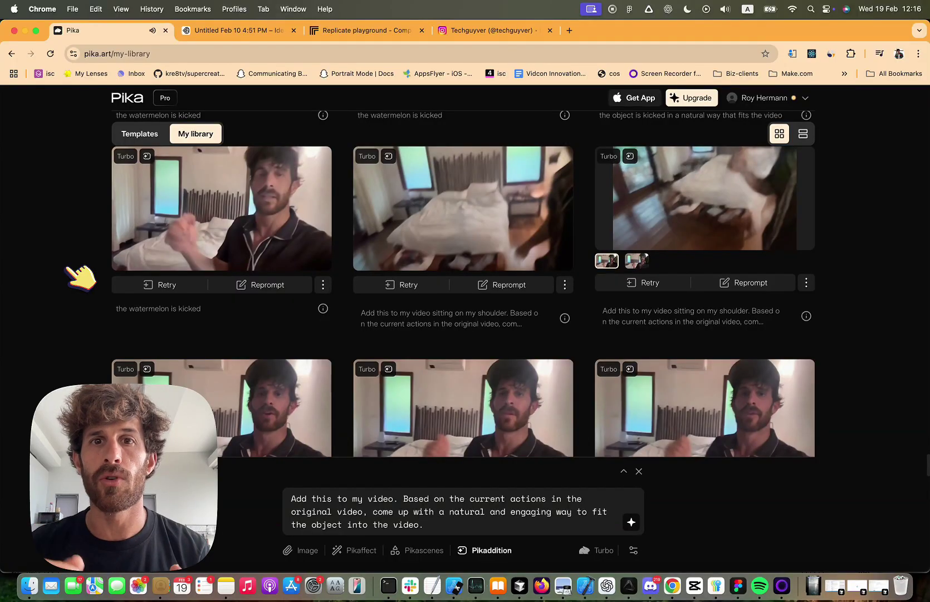
scroll(78, 275, "up", 2)
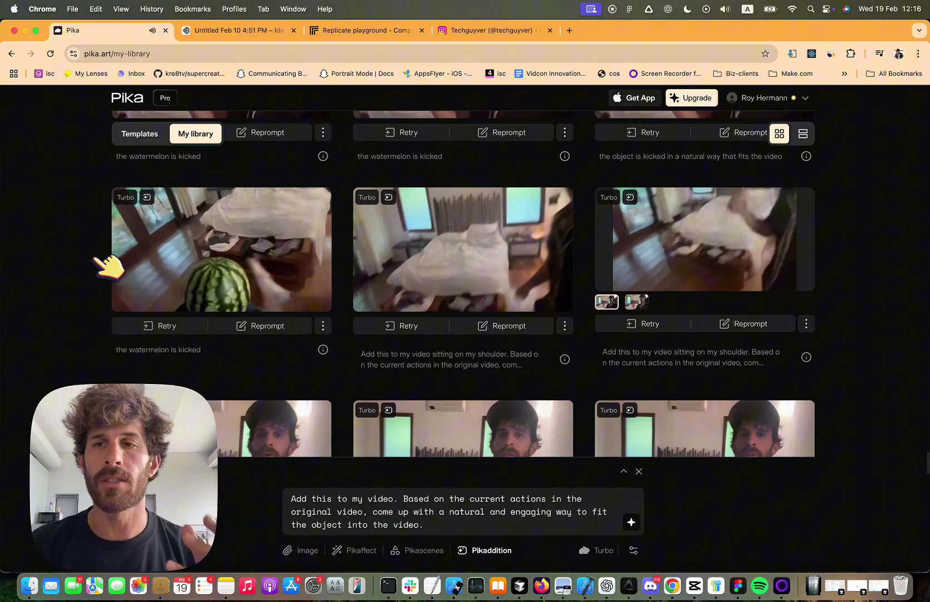
scroll(96, 259, "down", 10)
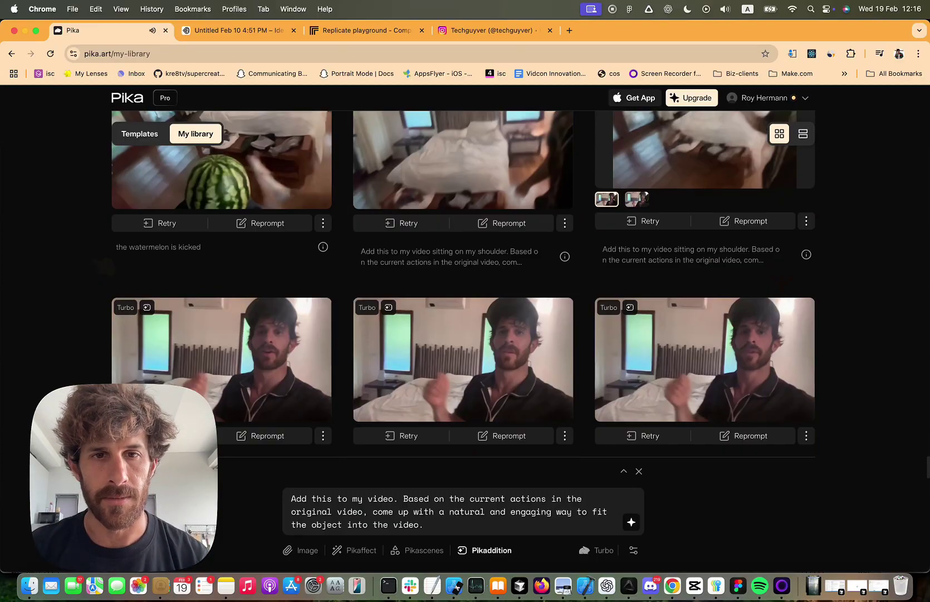
scroll(103, 264, "down", 10)
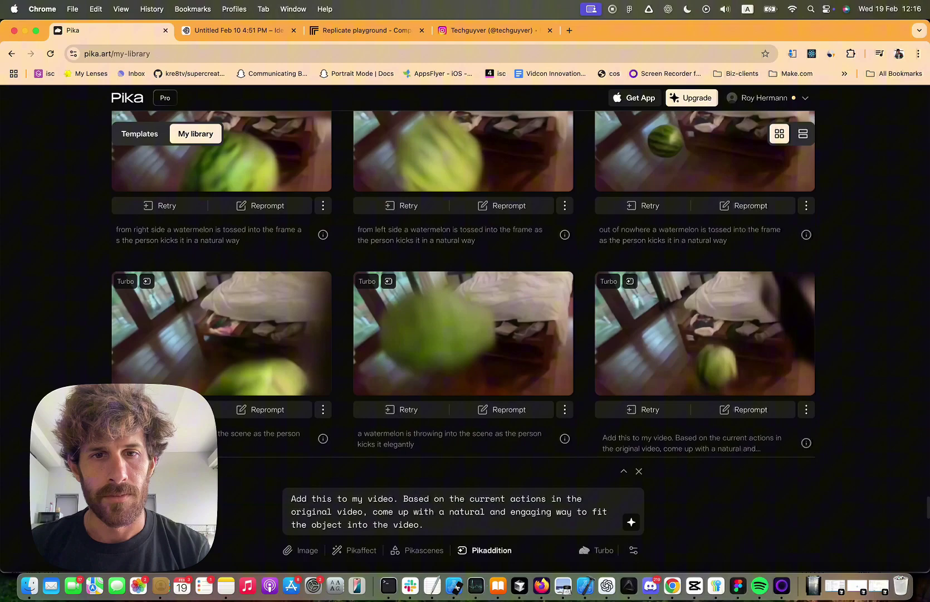
key("super+Tab")
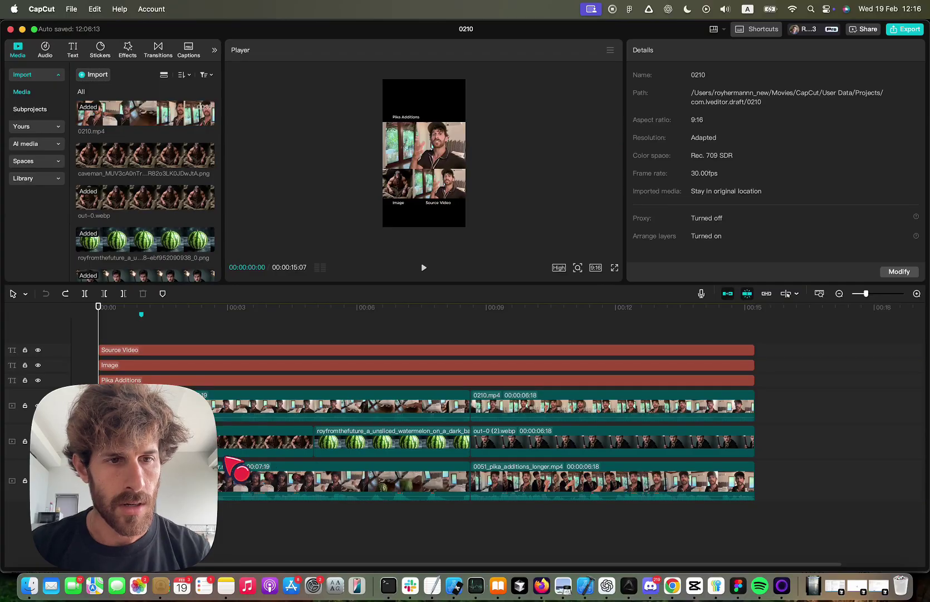
- Paste a copy of 0210.mp4 onto a new top track at 00:00 and reveal its file in Finder
left_click(433, 188)
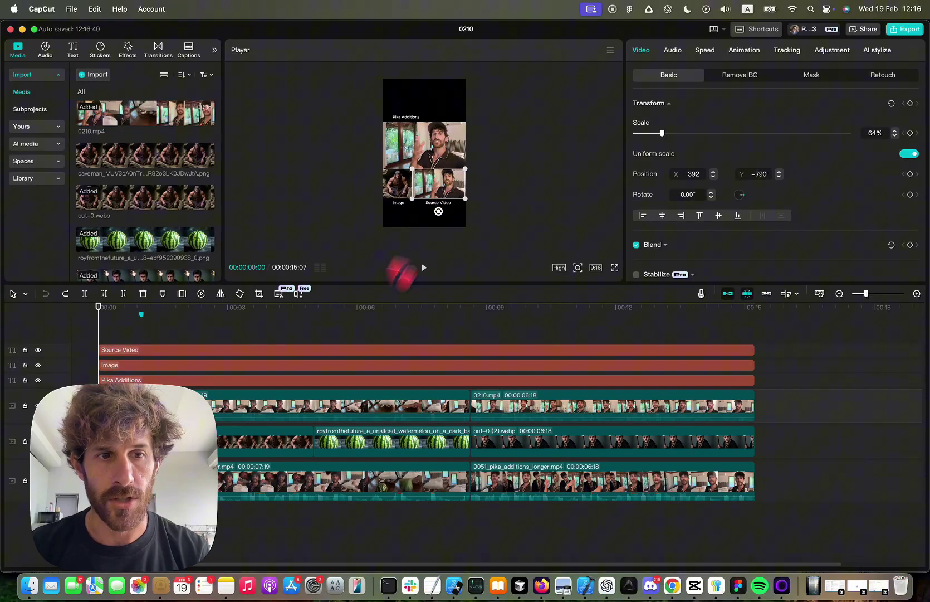
left_click(273, 342)
key("super+v")
left_click_drag(280, 394, 688, 368)
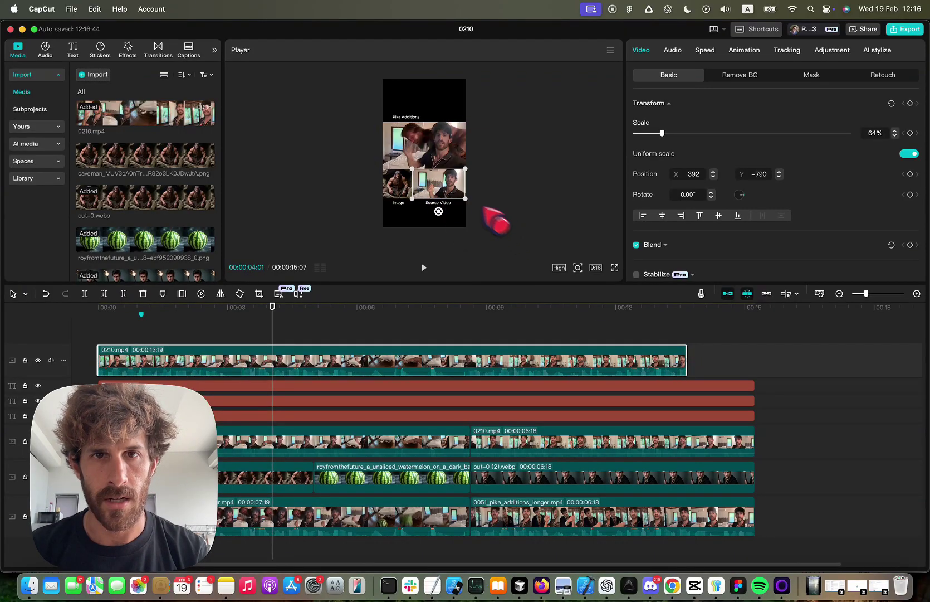
right_click(436, 360)
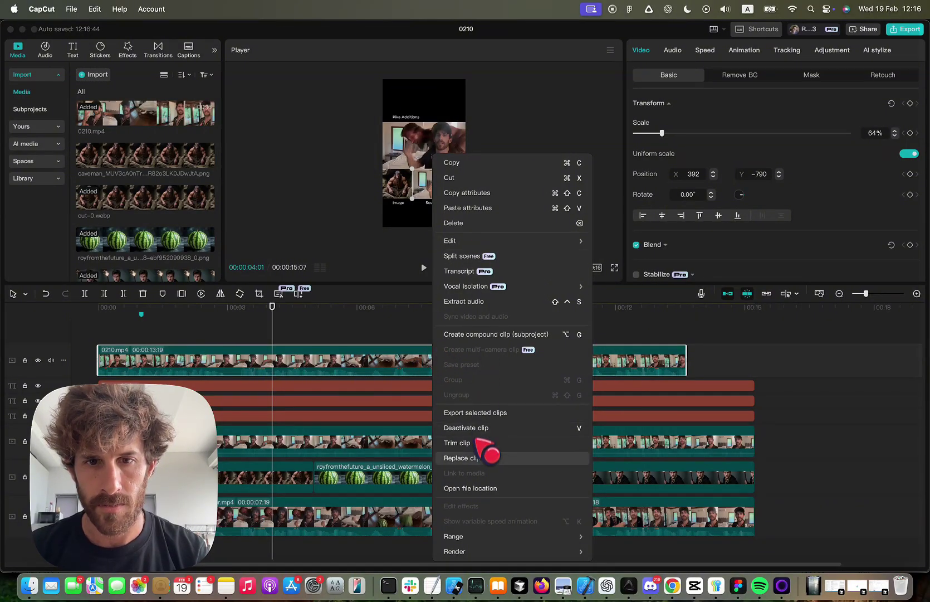
left_click(485, 486)
- Quick Look 0210.mp4 in Finder and scrub back and forth through its bedroom scenes
key("space")
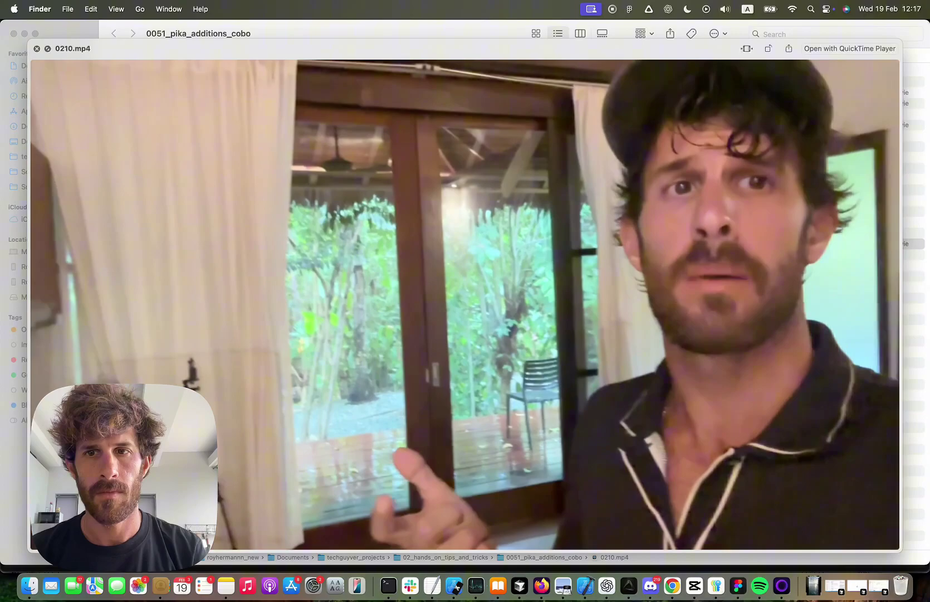
mouse_move(455, 338)
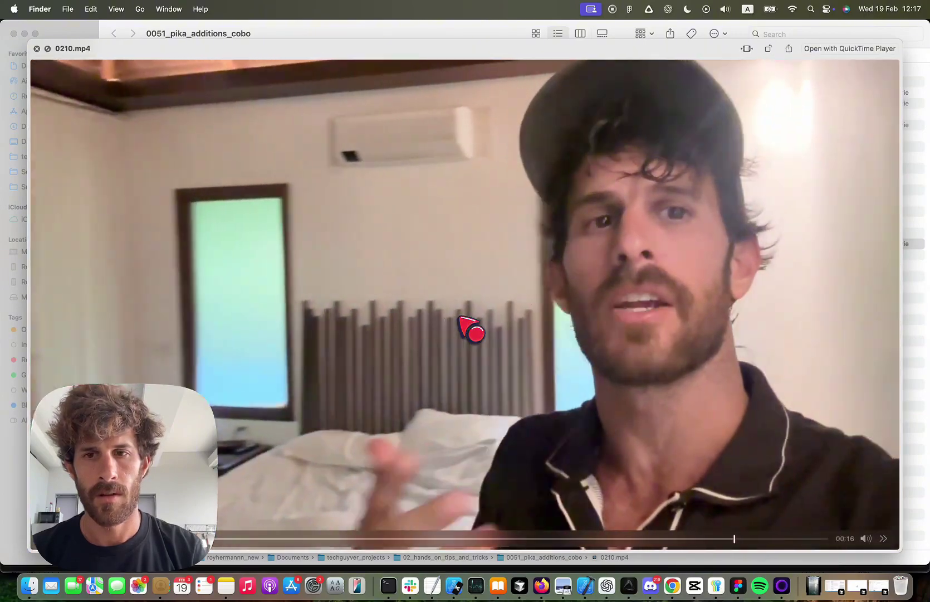
key("space")
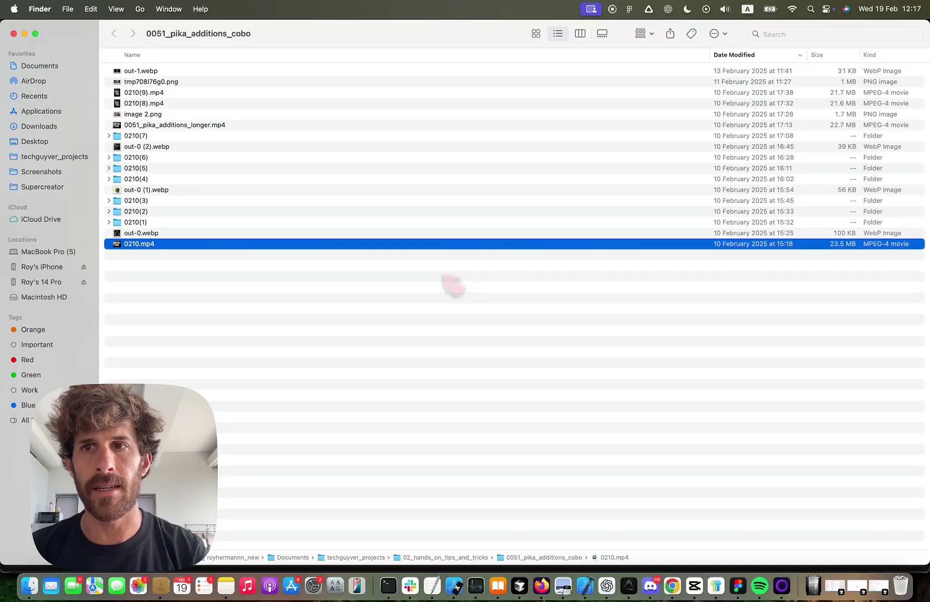
key("space")
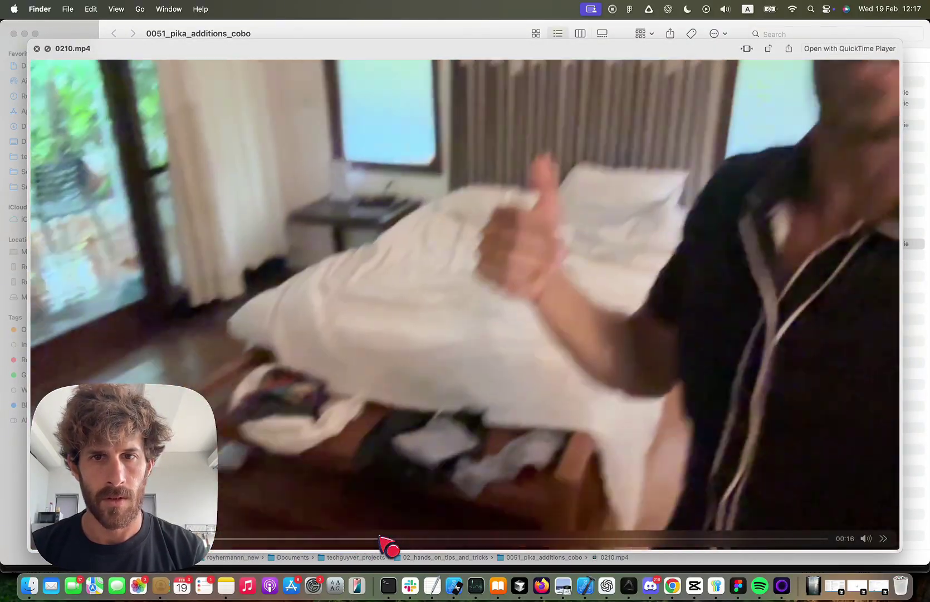
left_click(385, 538)
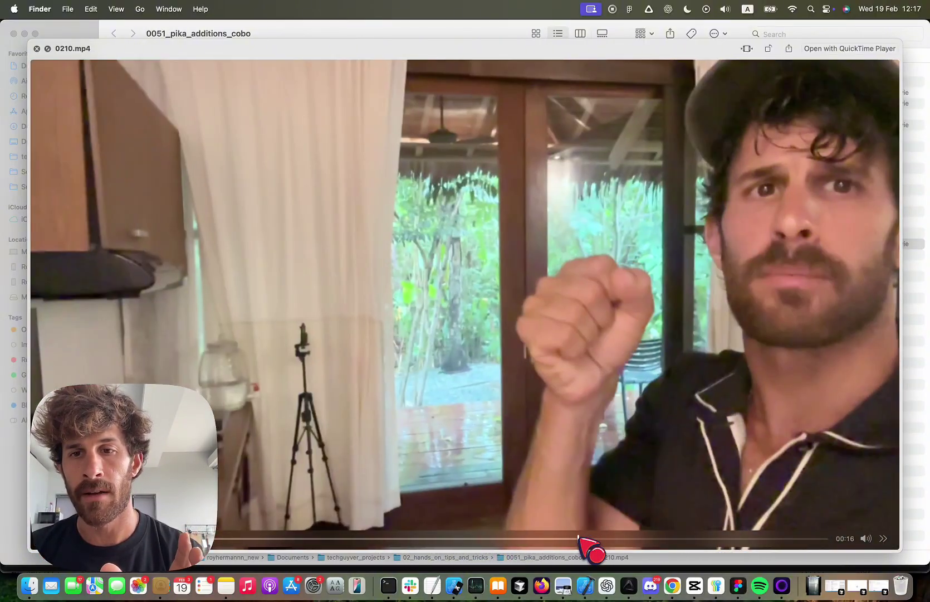
left_click_drag(579, 537, 515, 537)
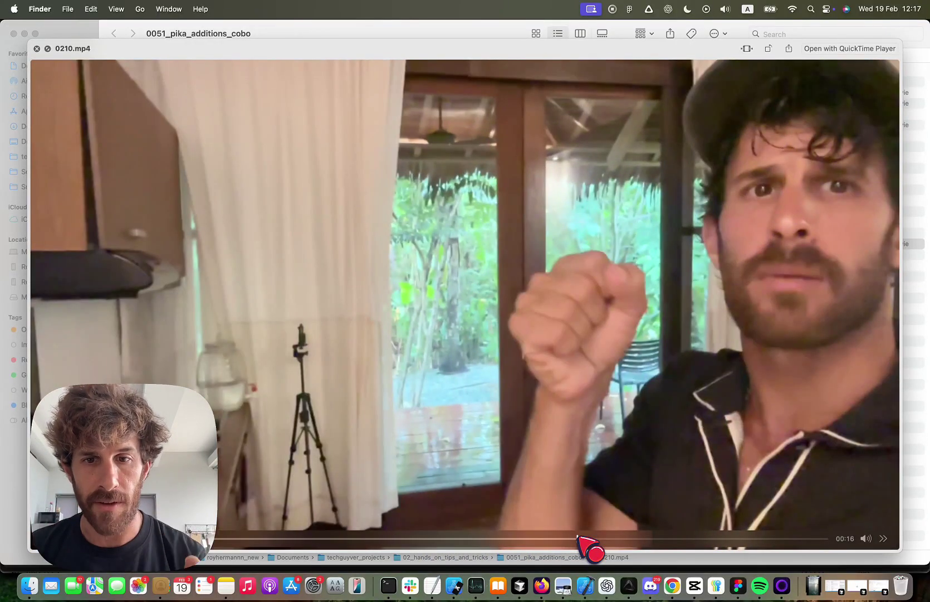
left_click_drag(583, 538, 369, 536)
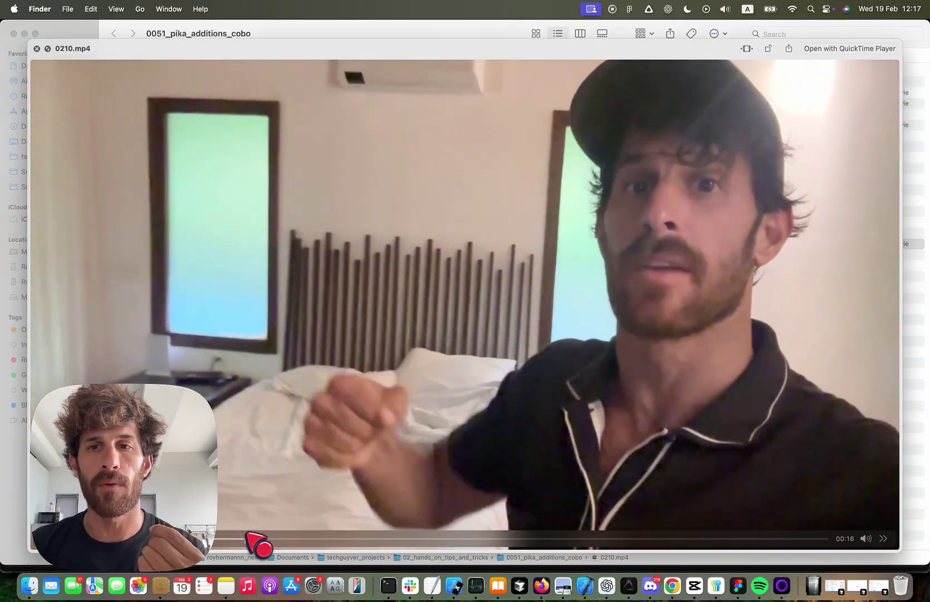
left_click_drag(251, 537, 406, 541)
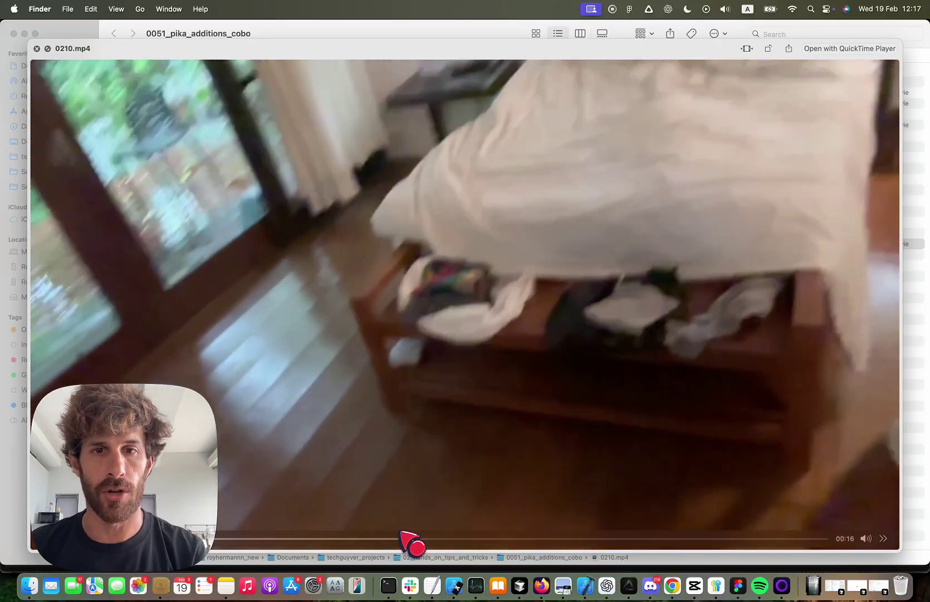
- Close the 0210.mp4 preview and bring the CapCut 0210 project back to the front
key("space")
key("super+Tab")
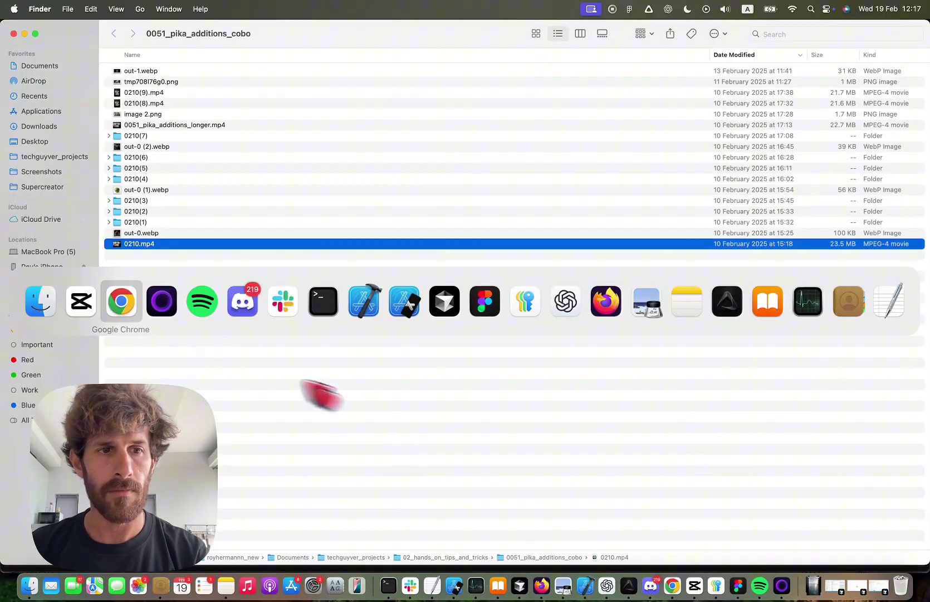
left_click(83, 303)
scroll(271, 392, "down", 1)
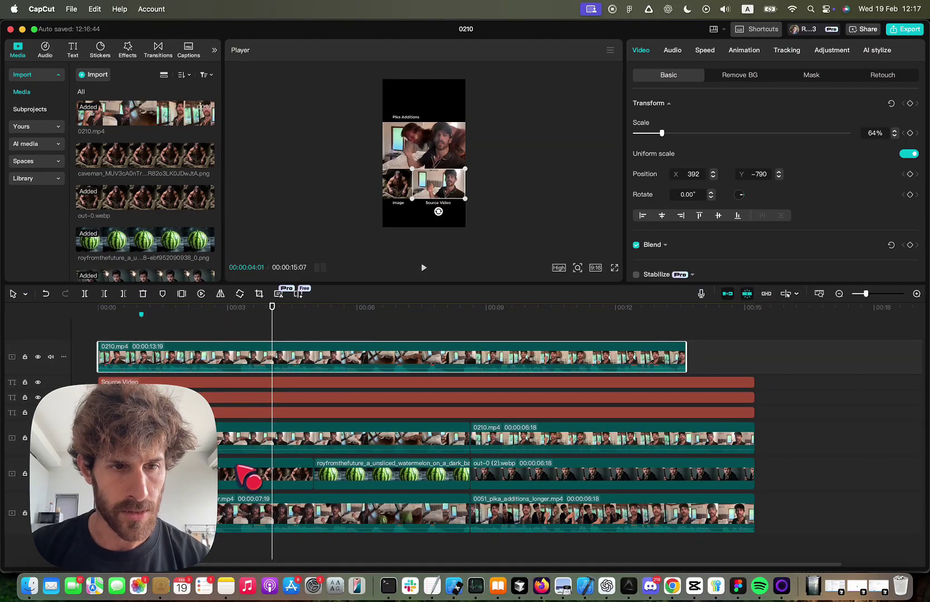
- Inspect the 0210.mp4 and 0051_pika_additions_longer.mp4 clips on the lower tracks, then rewind near 00:00
left_click(467, 444)
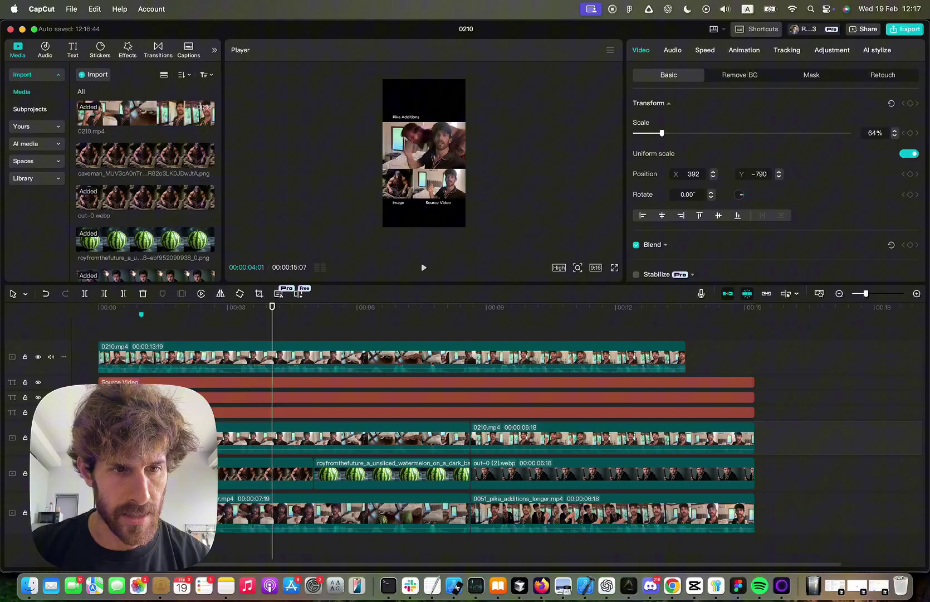
left_click(521, 445)
left_click(360, 437)
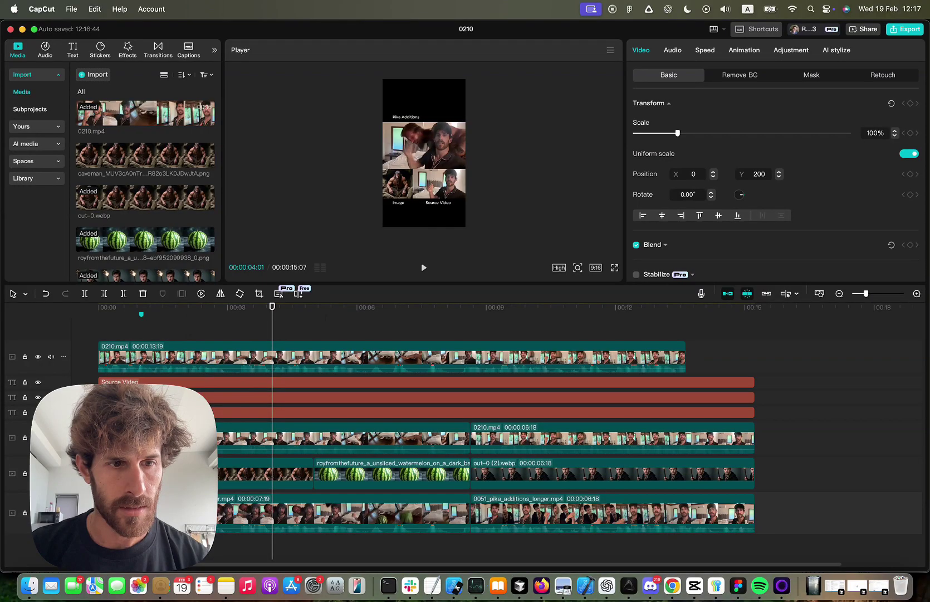
left_click(490, 511)
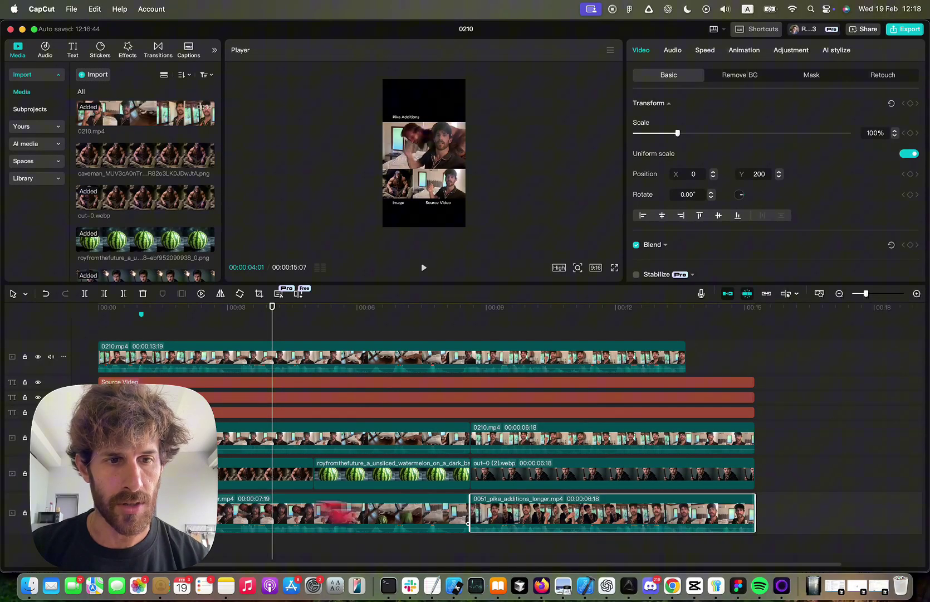
left_click(245, 515)
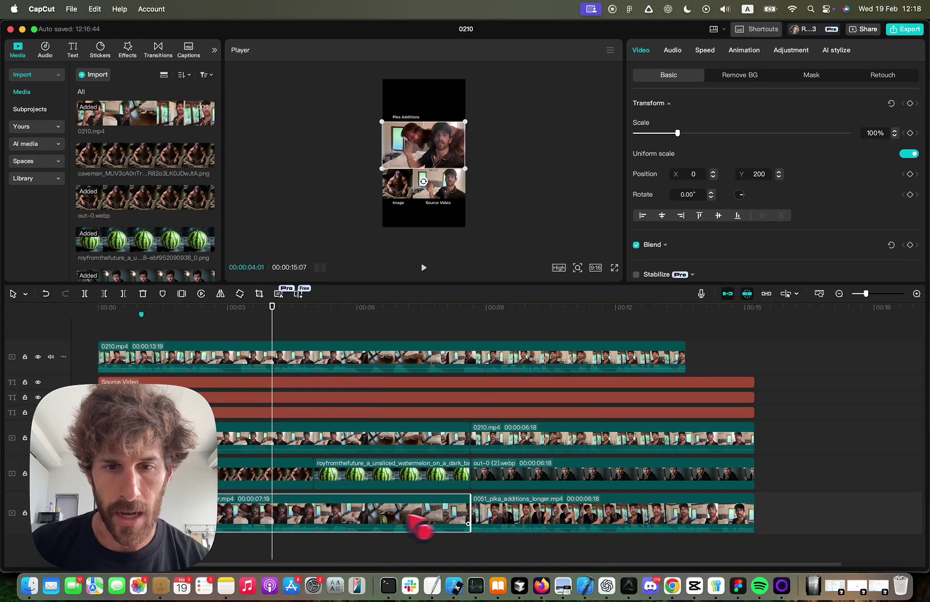
left_click_drag(212, 337, 143, 331)
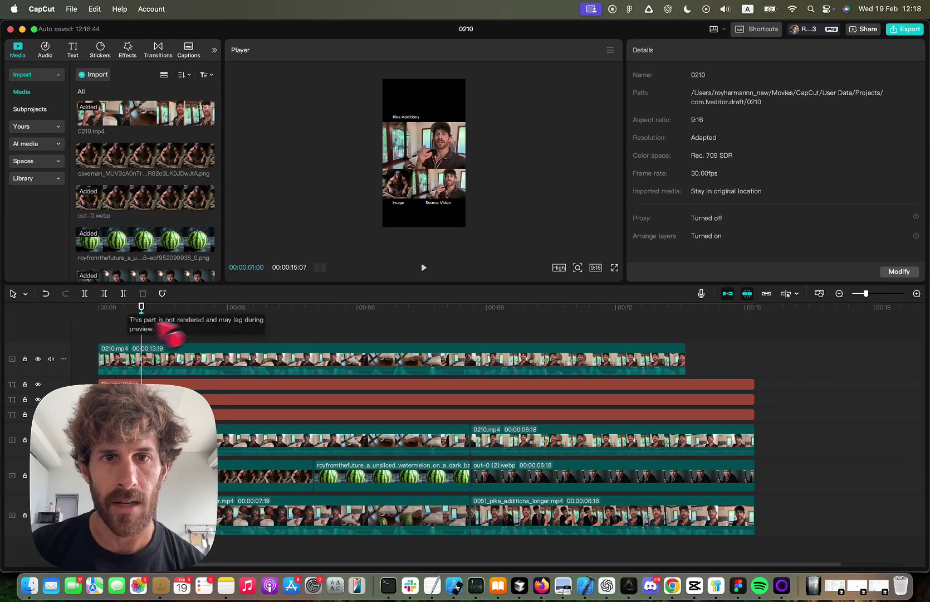
- Enlarge the player above the timeline and step the preview one frame back and forward
left_click_drag(440, 289, 443, 361)
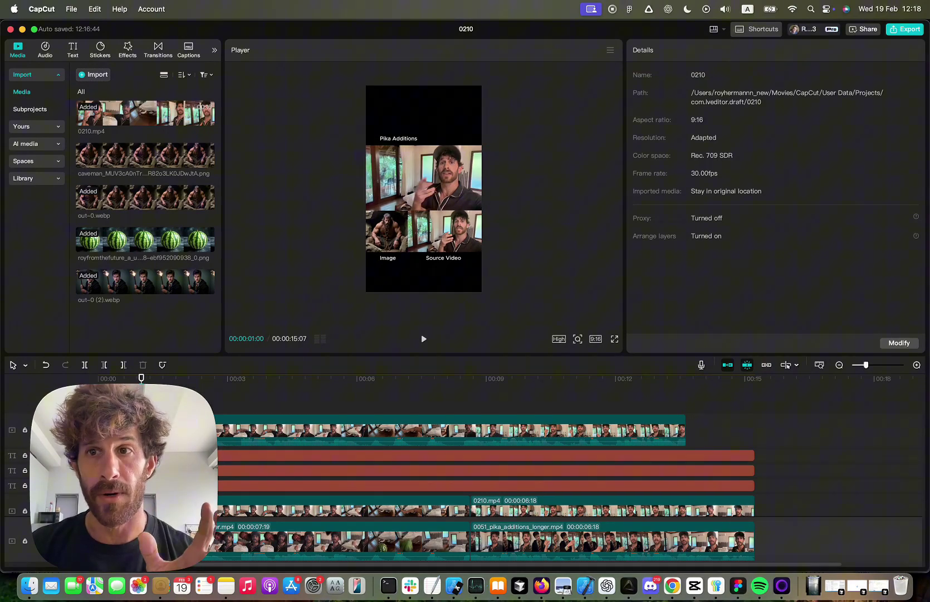
key("Left")
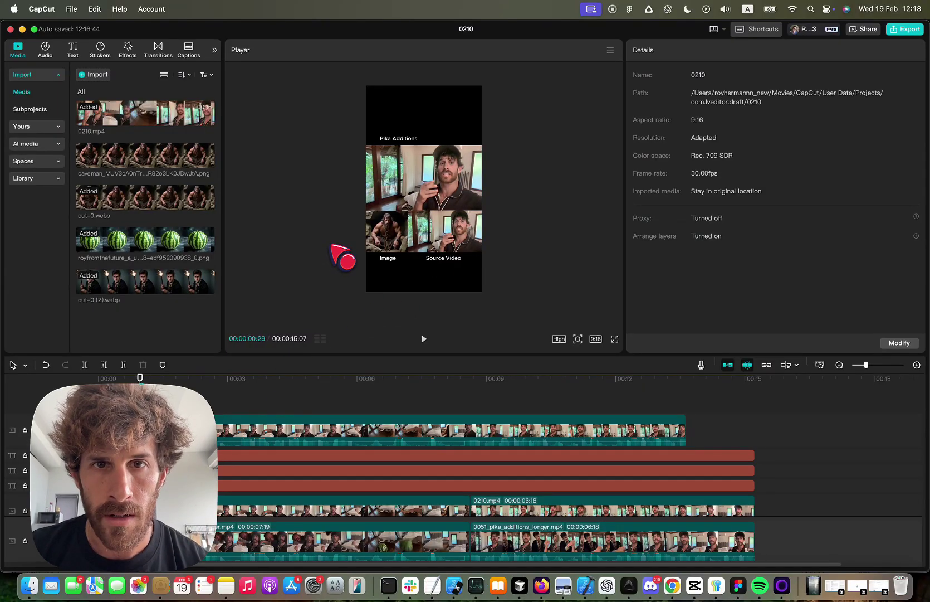
key("Right")
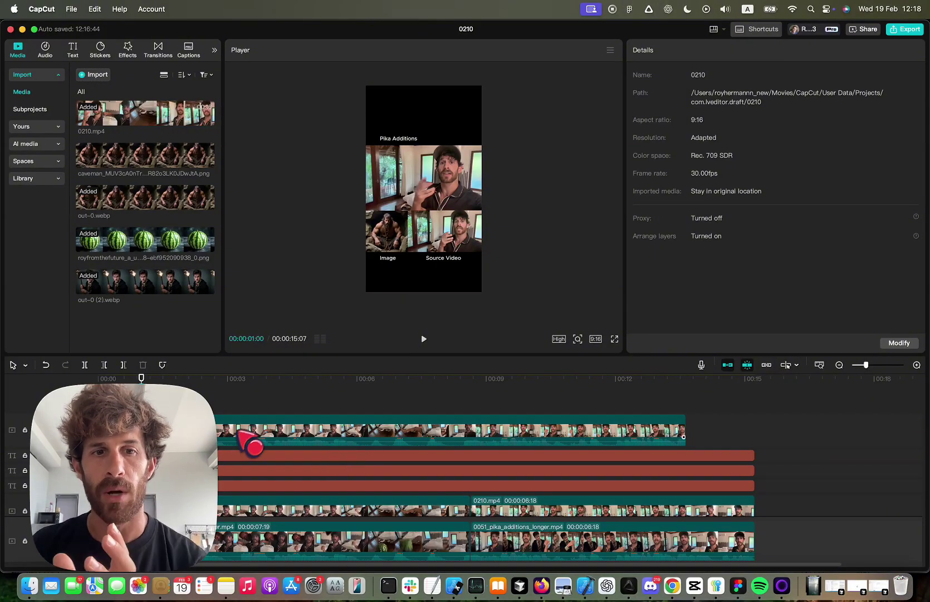
- Scrub the playhead from about 3 seconds through the edit, then zoom the timeline out
left_click(241, 413)
left_click_drag(241, 413, 483, 412)
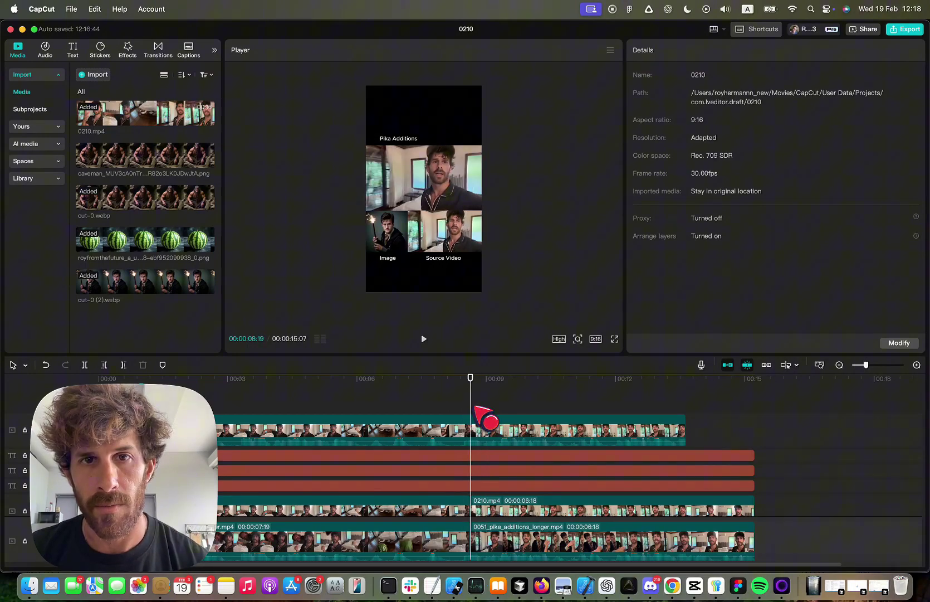
left_click_drag(478, 412, 479, 413)
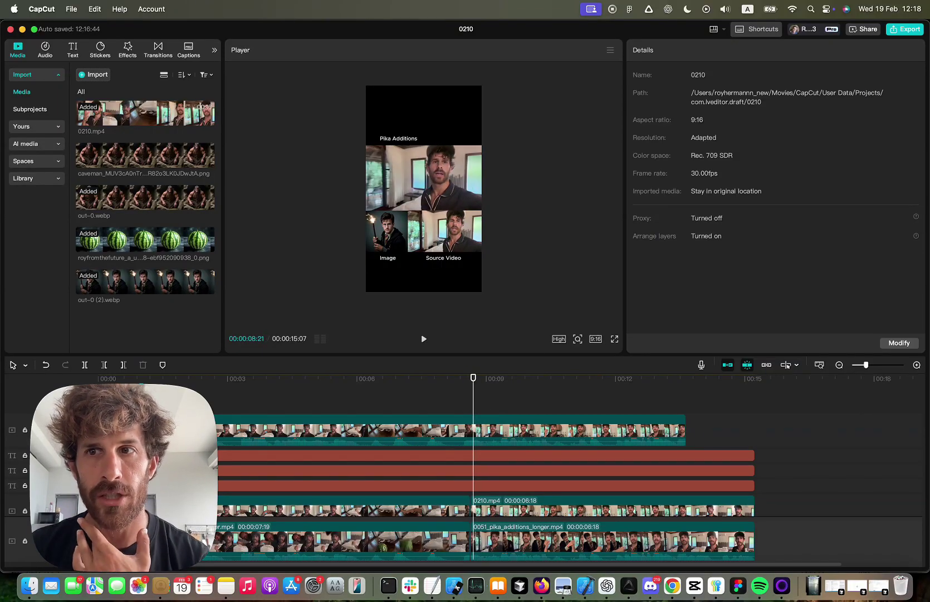
key("super+minus")
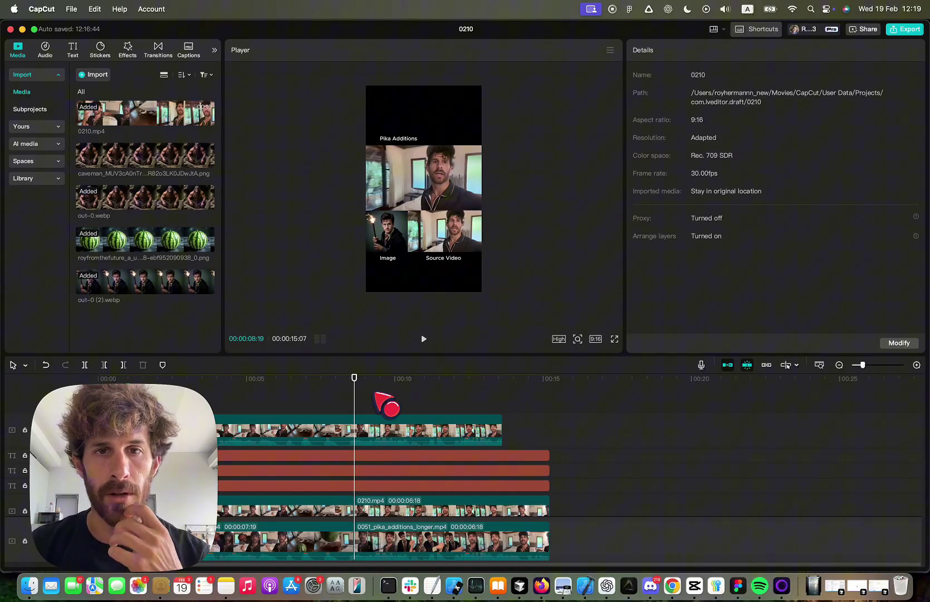
- Zoom the timeline out further, preview the watermelon clip at 00:00:07:01, then switch to Chrome
scroll(367, 403, "down", 2)
scroll(370, 411, "up", 2)
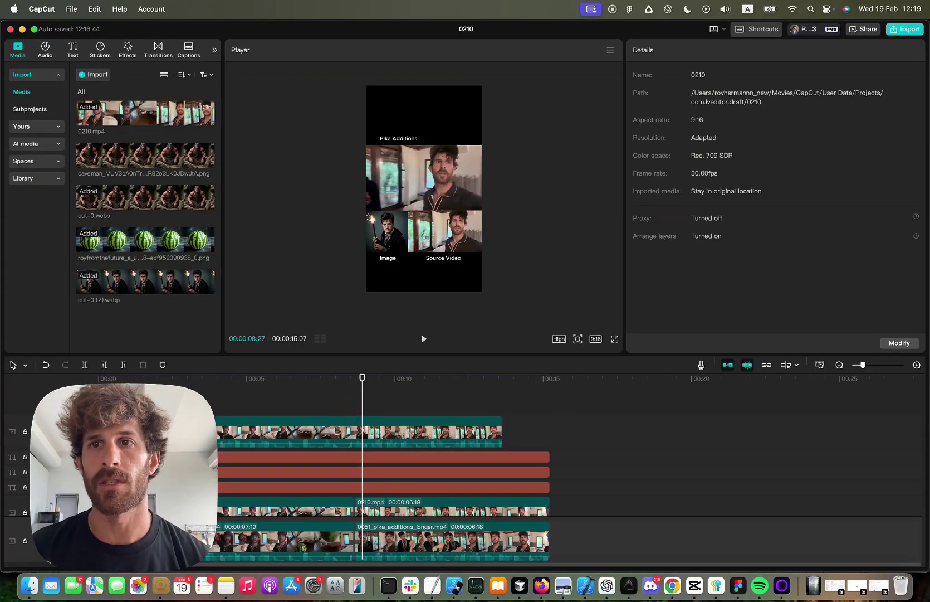
key("super+minus")
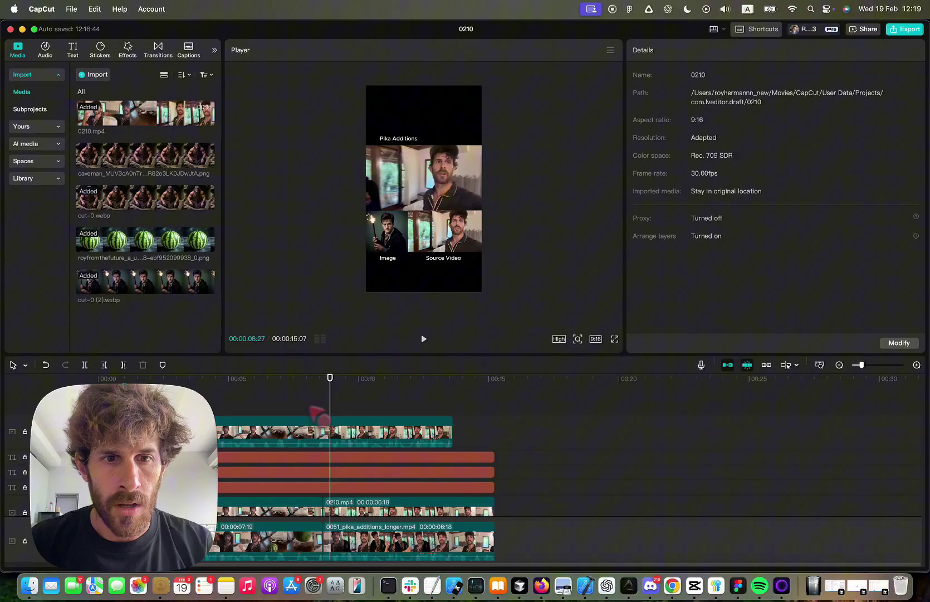
left_click(289, 415)
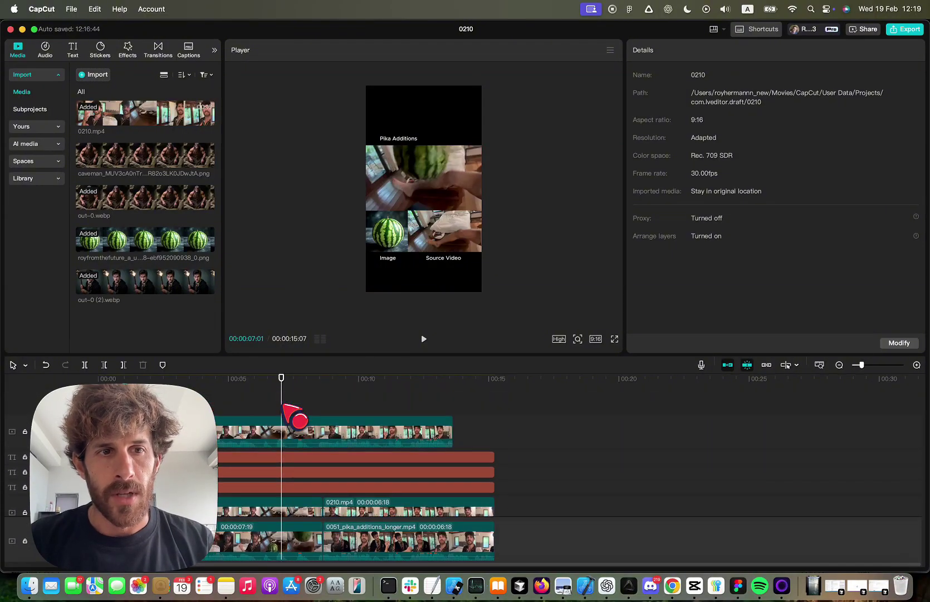
key("super+Tab")
- Scroll the Pika library, then bring up the Replicate playground tab in second position
scroll(368, 328, "down", 5)
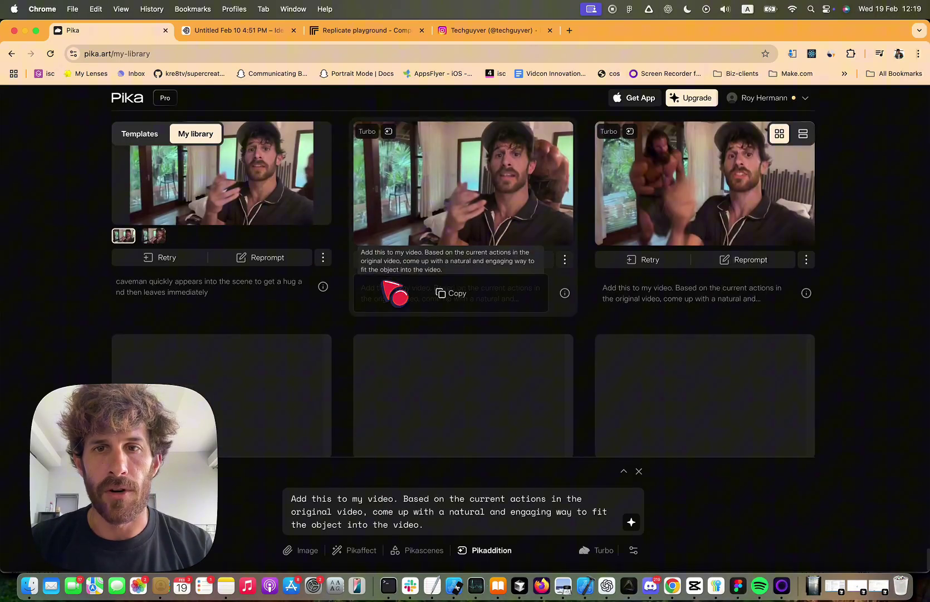
scroll(390, 290, "down", 1)
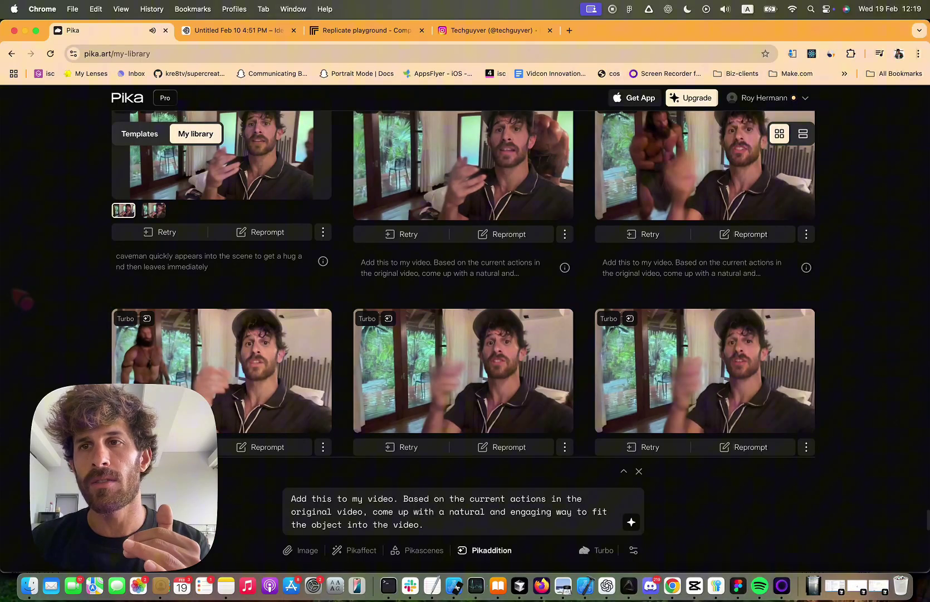
left_click_drag(322, 30, 248, 35)
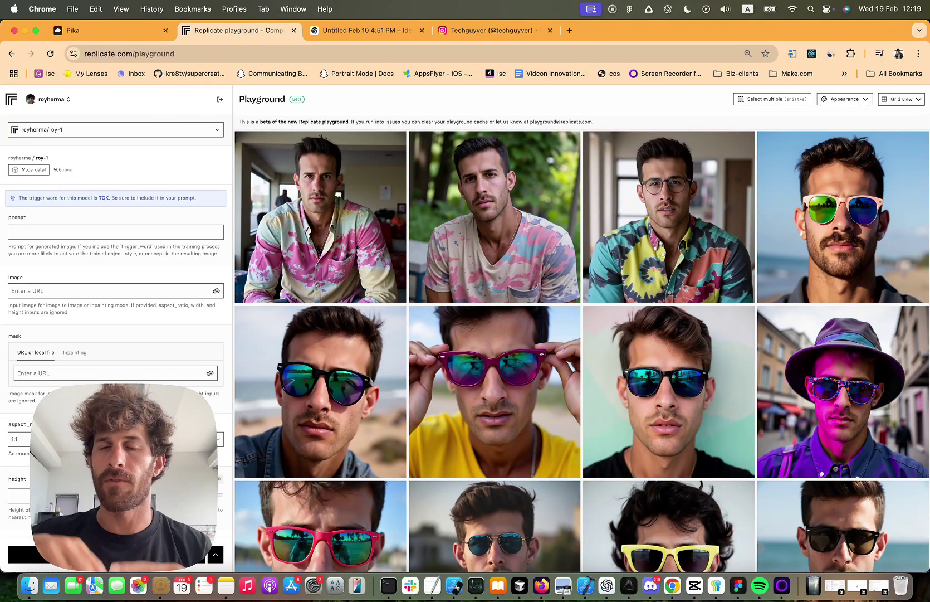
- Scroll the roy-1 playground grid down to the earlier watermelon-face and caveman generations
scroll(502, 294, "down", 10)
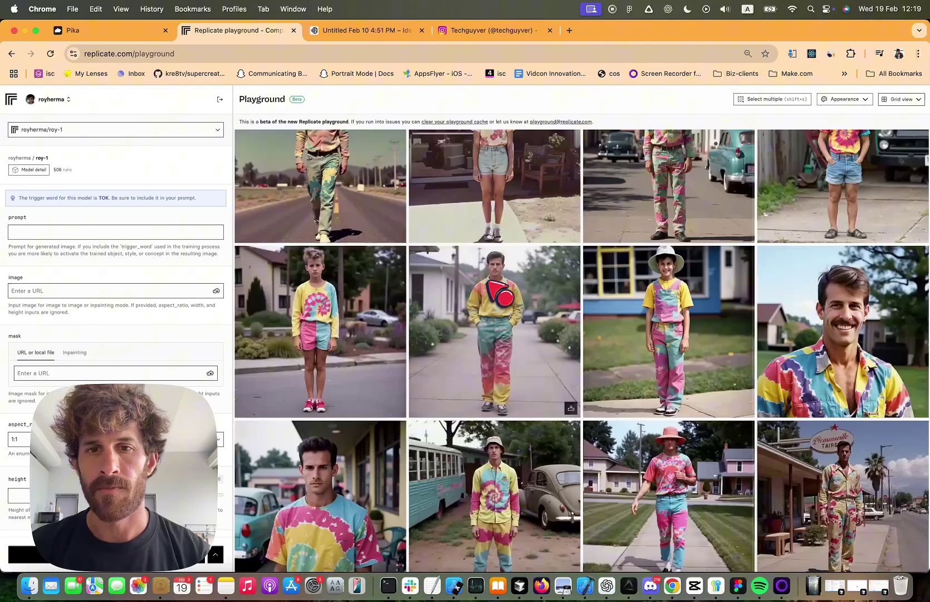
scroll(501, 294, "down", 5)
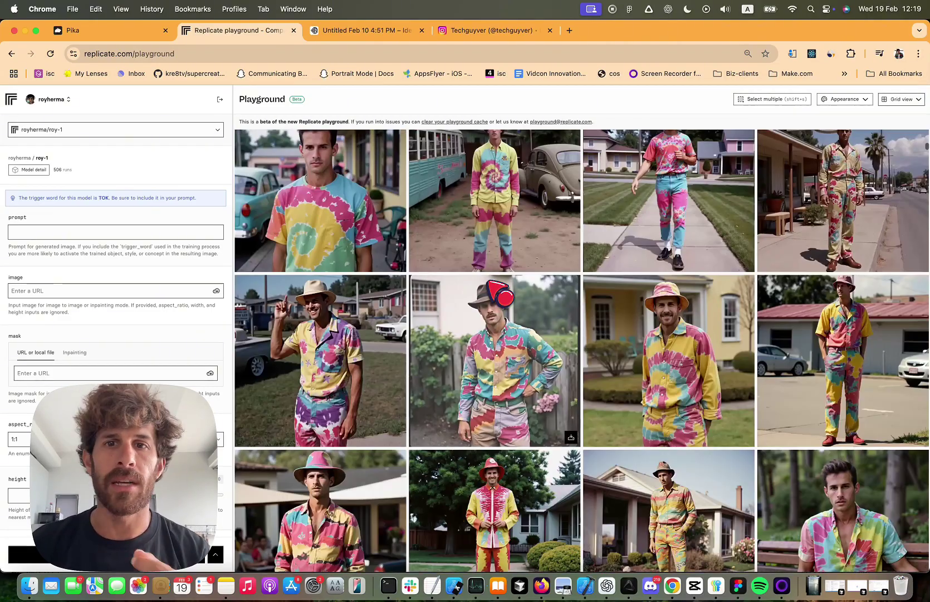
scroll(498, 293, "down", 10)
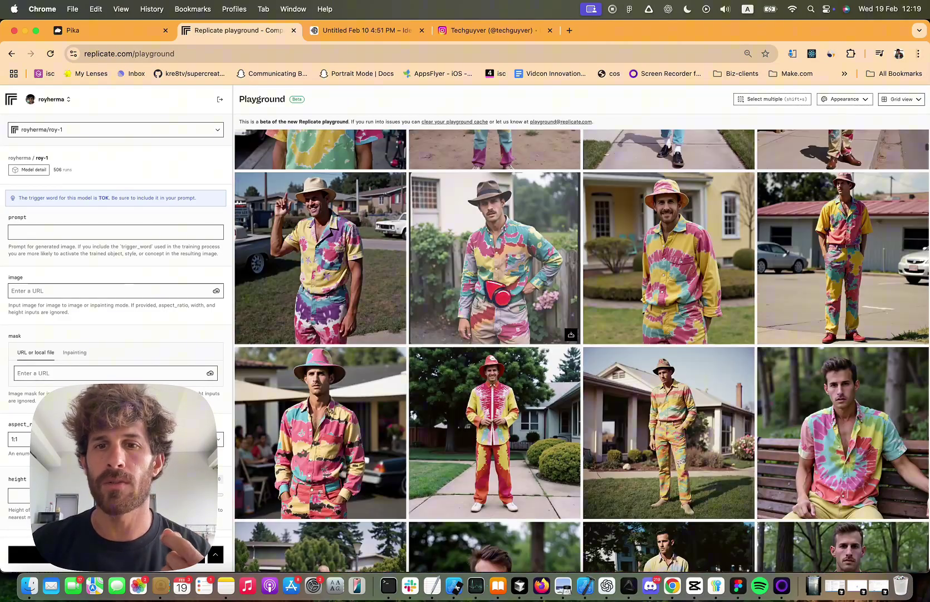
scroll(426, 293, "down", 5)
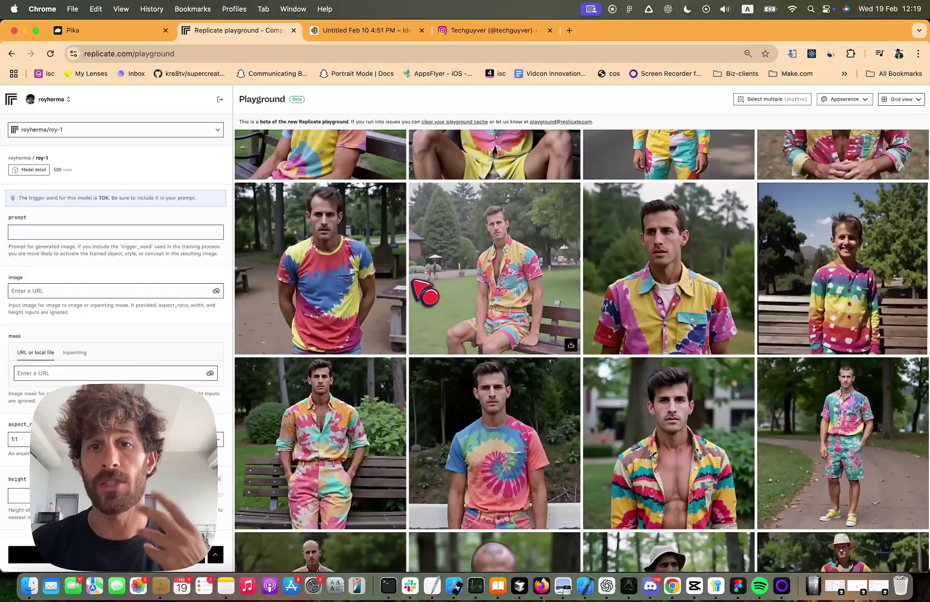
scroll(494, 278, "down", 15)
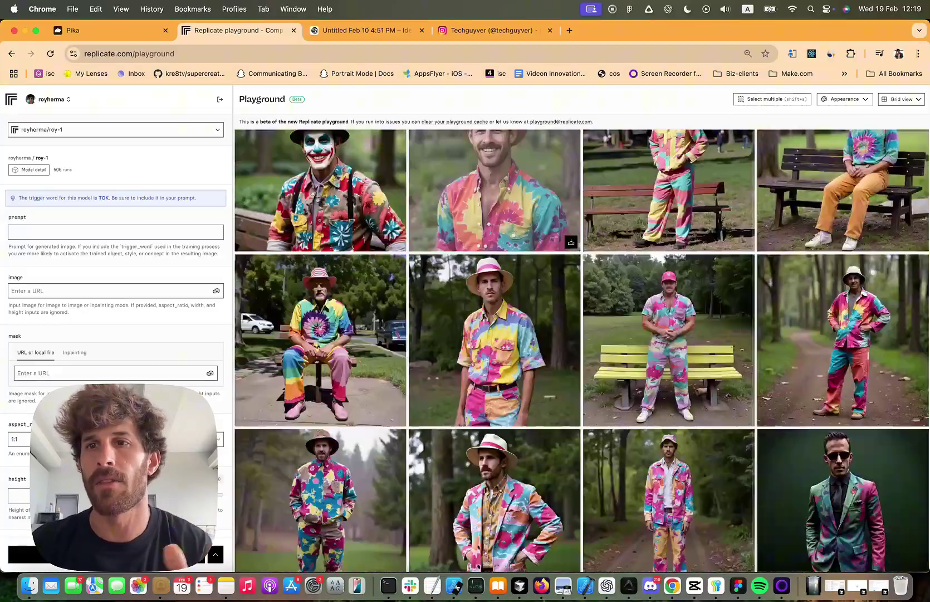
scroll(426, 293, "down", 15)
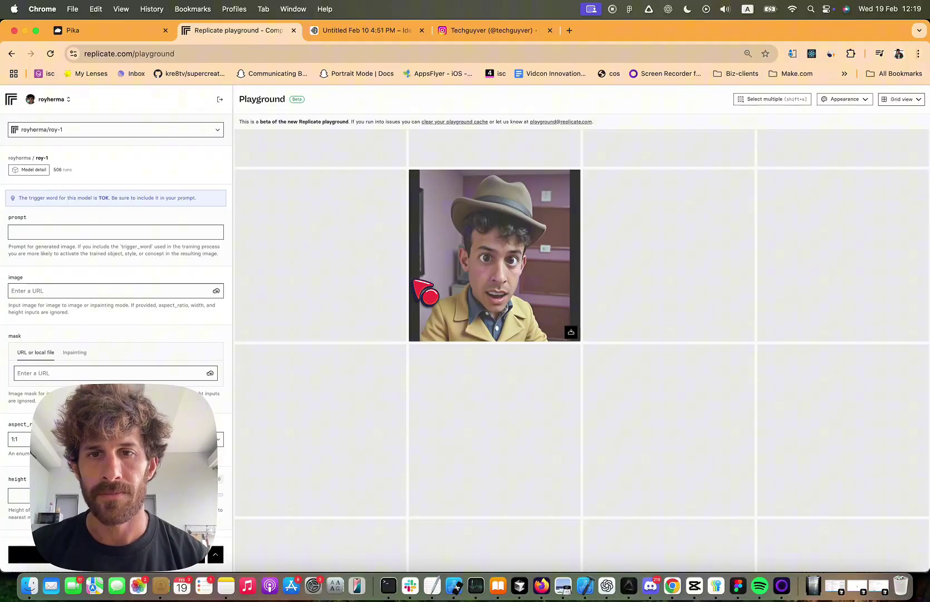
scroll(426, 292, "up", 4)
scroll(426, 292, "down", 15)
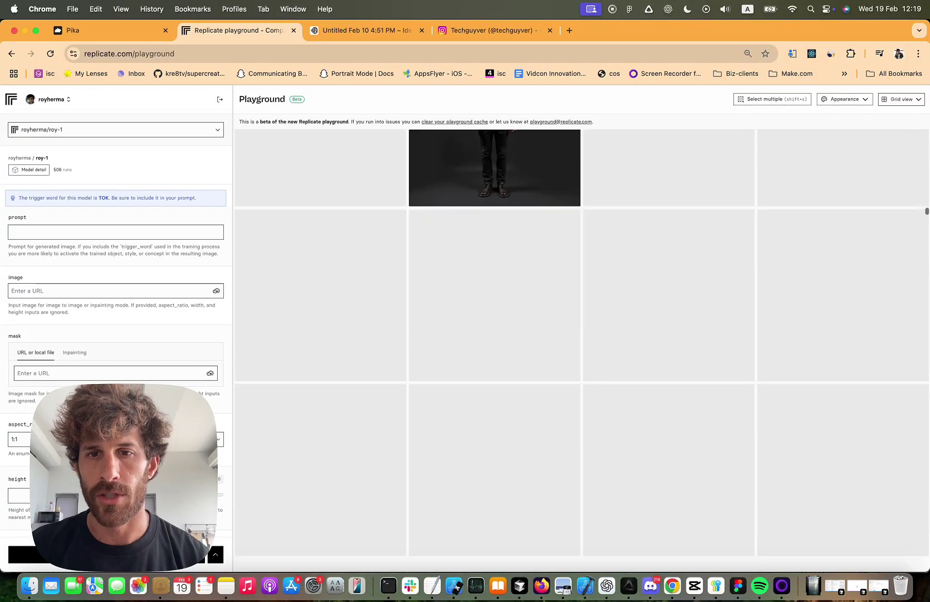
scroll(427, 293, "down", 5)
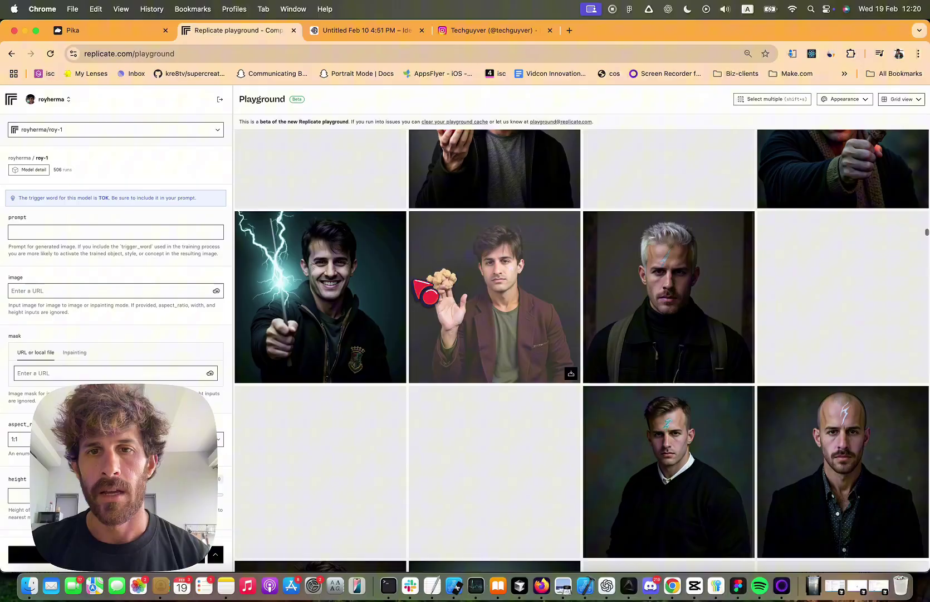
scroll(426, 292, "down", 5)
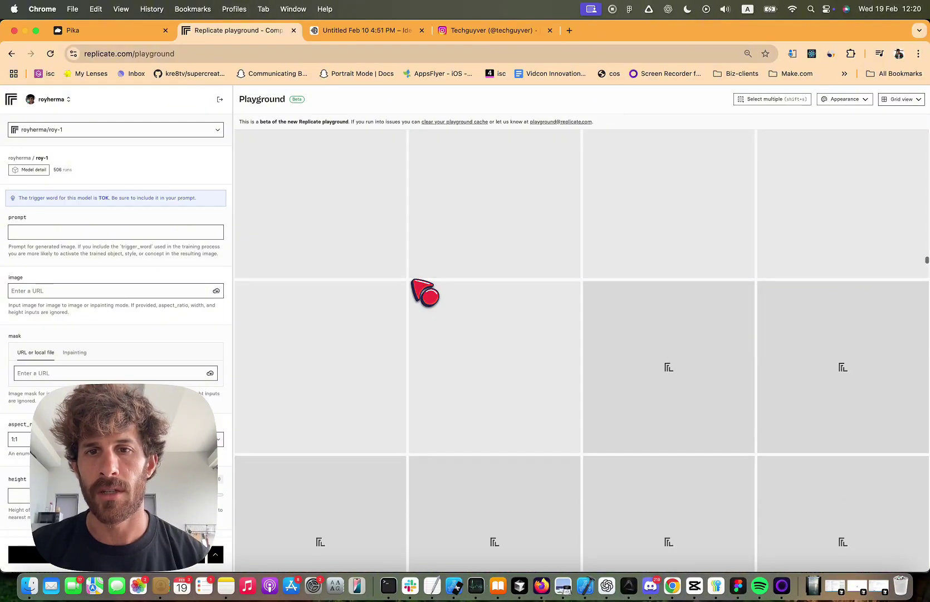
scroll(426, 292, "down", 10)
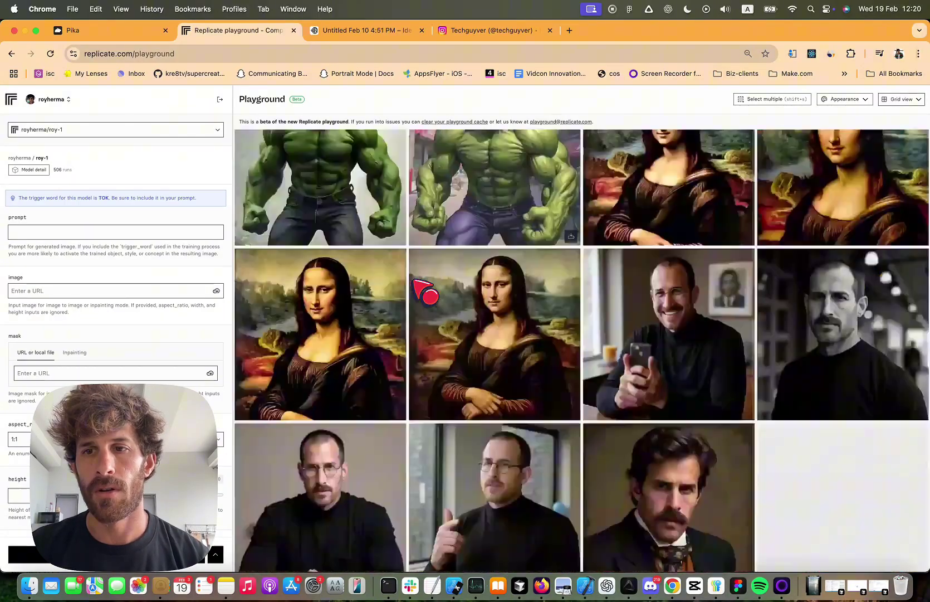
scroll(426, 292, "up", 5)
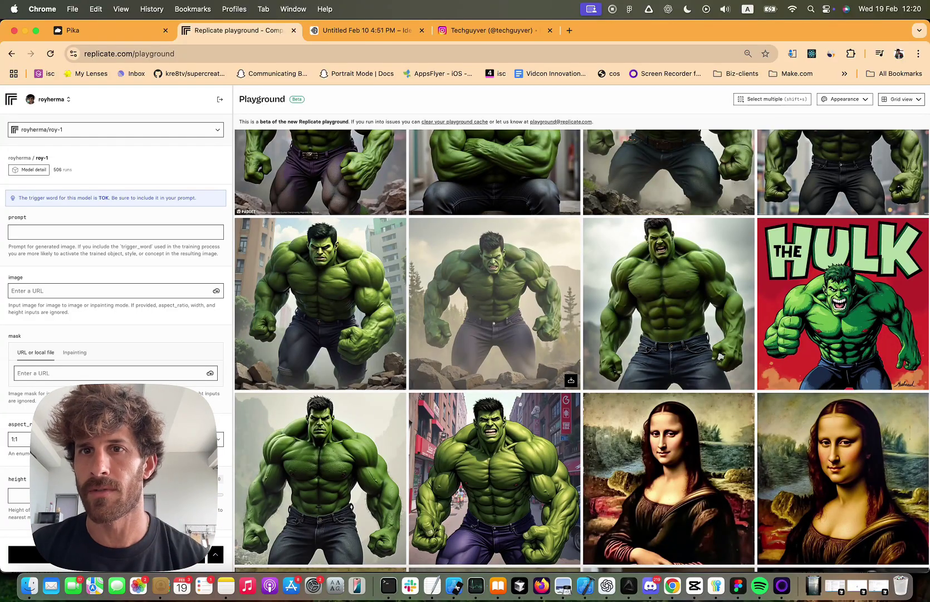
scroll(426, 293, "down", 15)
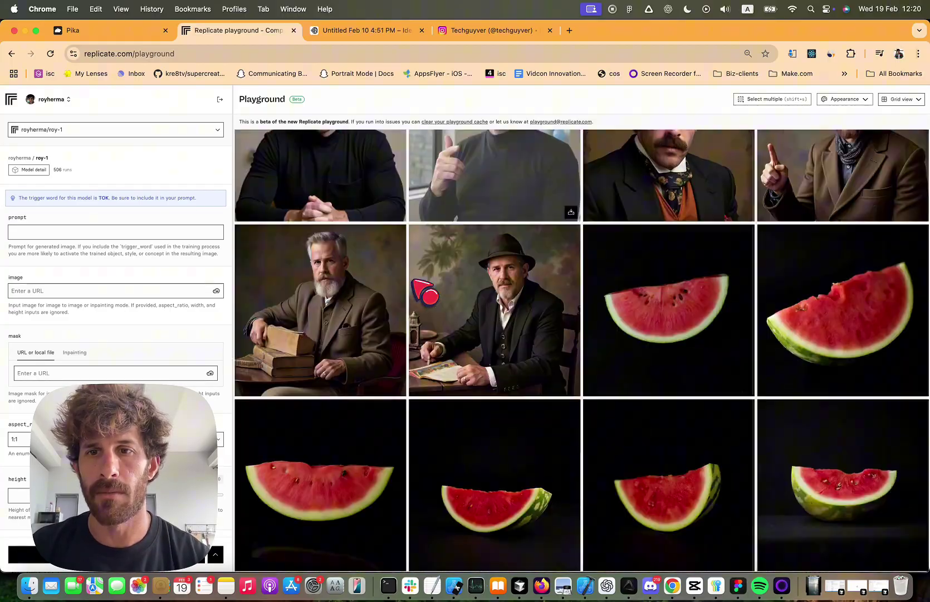
scroll(426, 292, "down", 20)
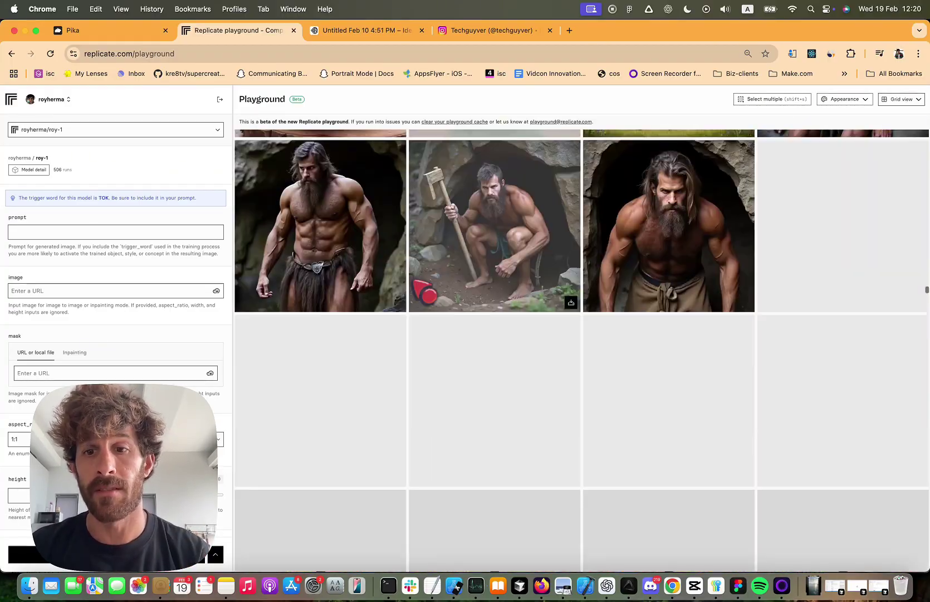
scroll(426, 293, "up", 6)
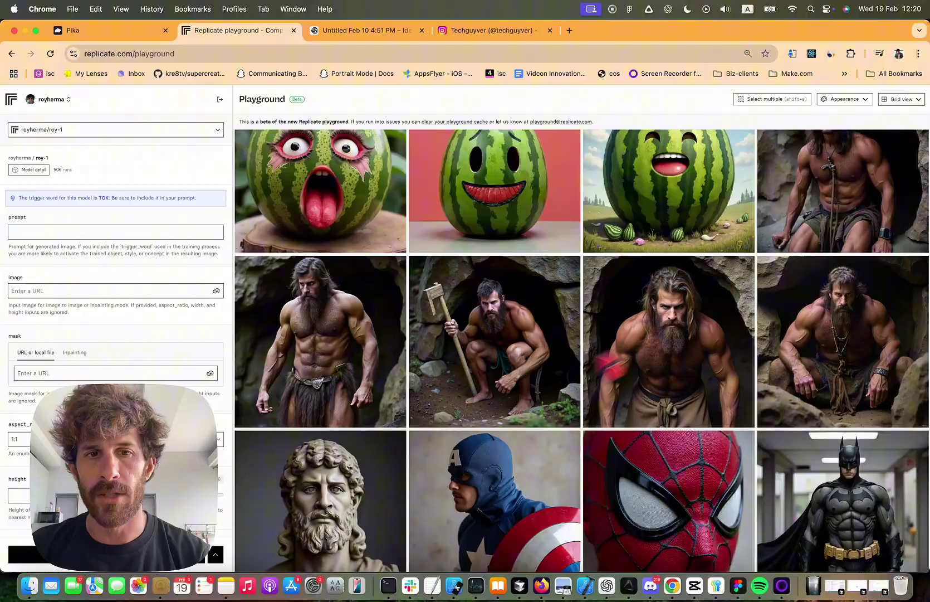
scroll(669, 362, "down", 1)
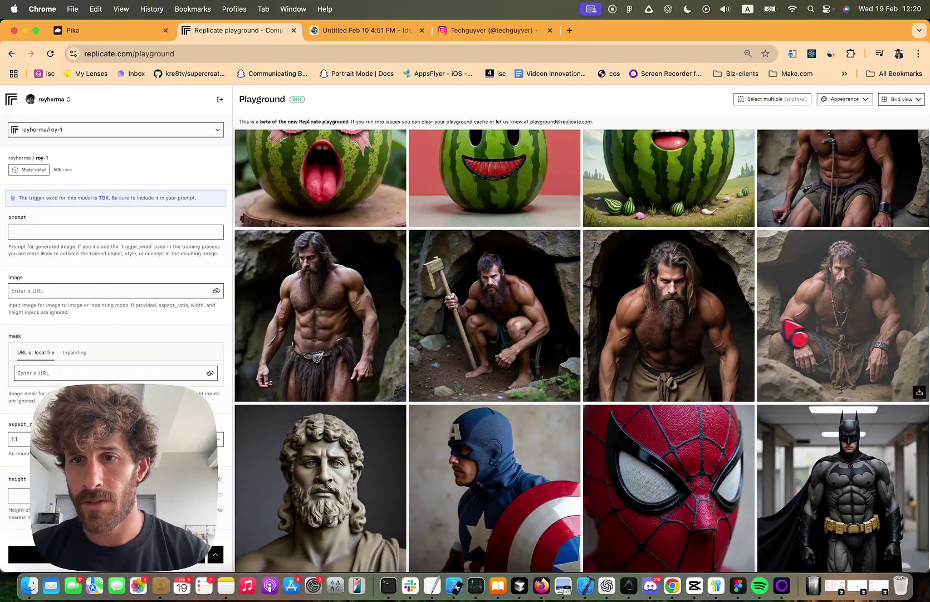
left_click(387, 30)
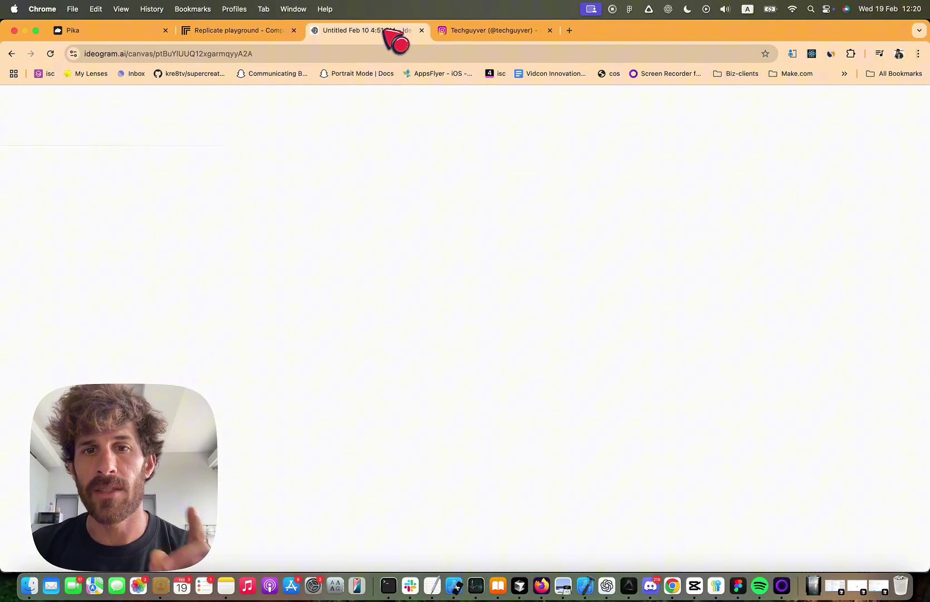
scroll(554, 339, "up", 6)
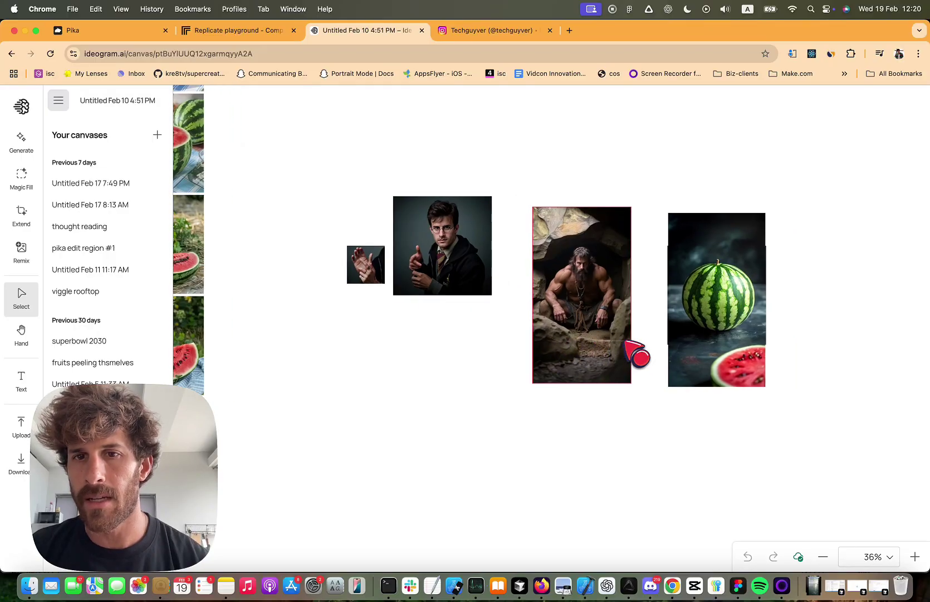
left_click(267, 31)
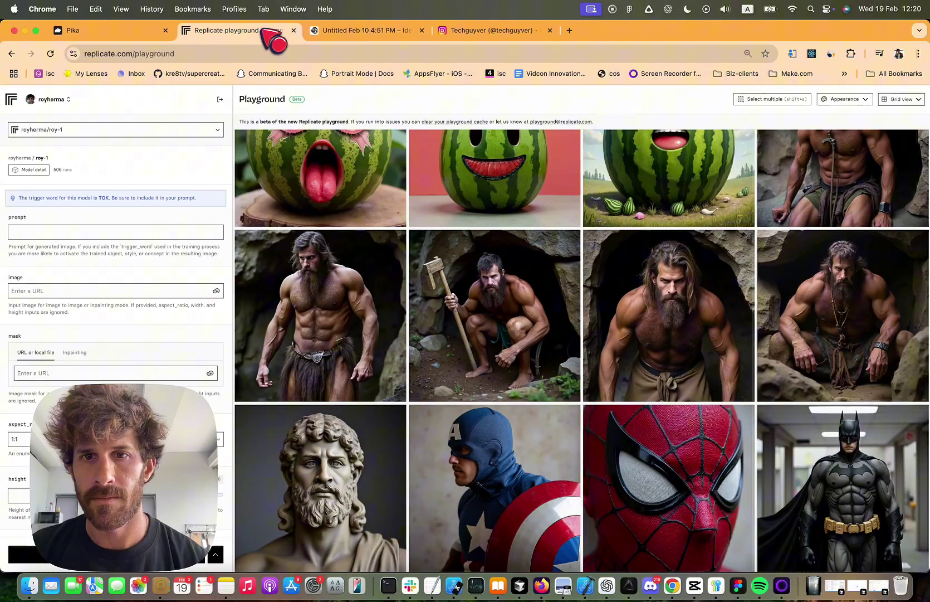
left_click(379, 30)
scroll(552, 328, "up", 1)
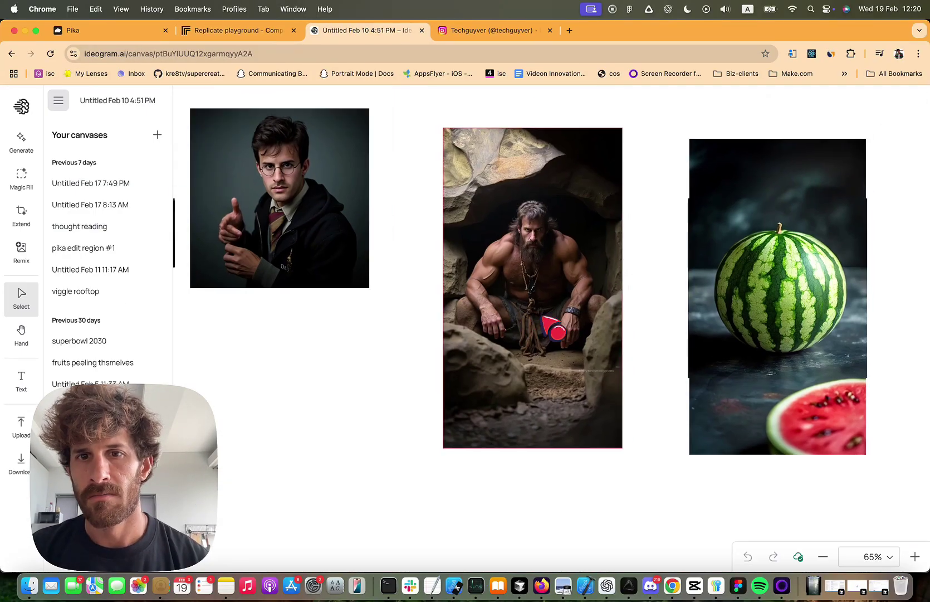
left_click(551, 329)
key("Tab")
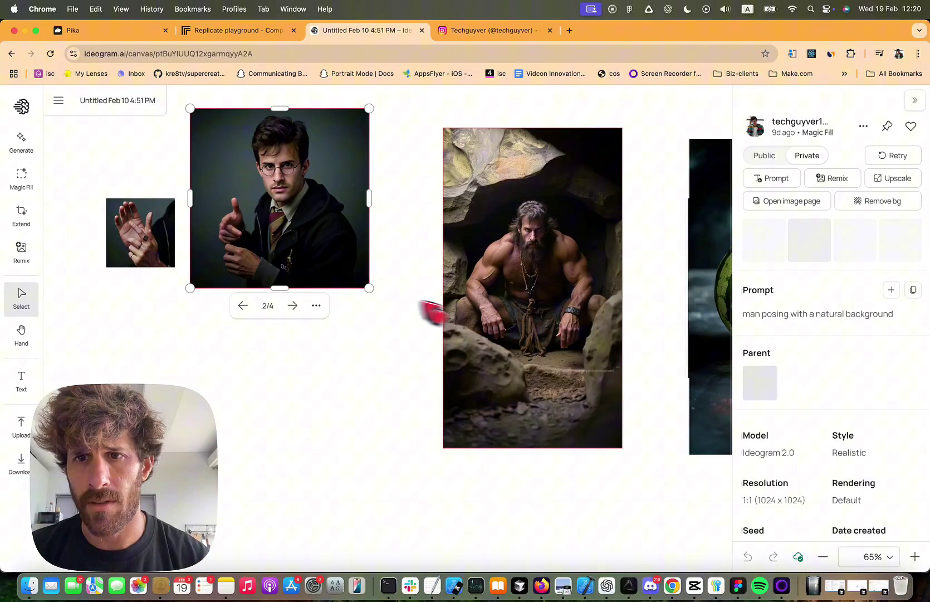
left_click(468, 322)
left_click(400, 476)
scroll(400, 476, "down", 2)
left_click(234, 31)
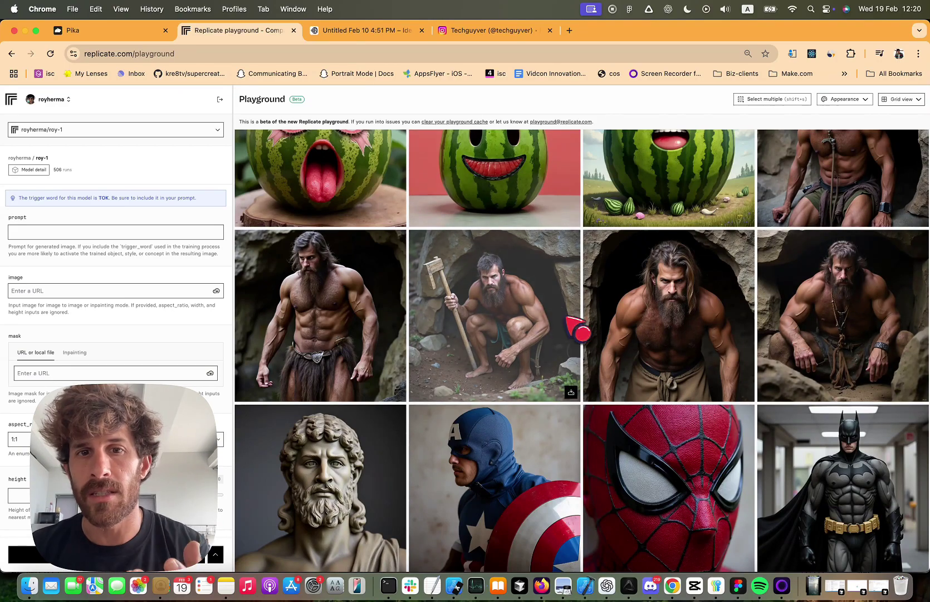
left_click(343, 35)
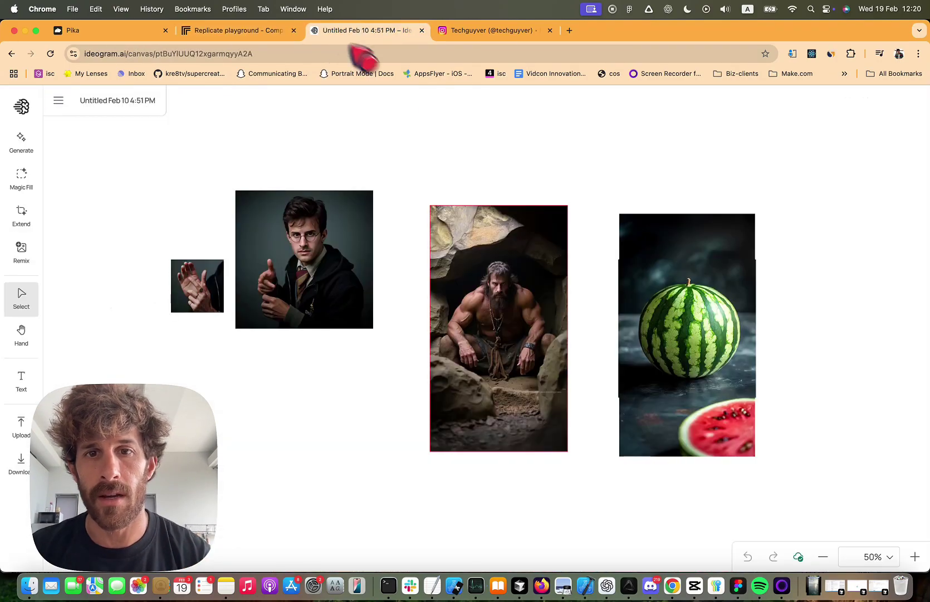
left_click_drag(189, 138, 782, 502)
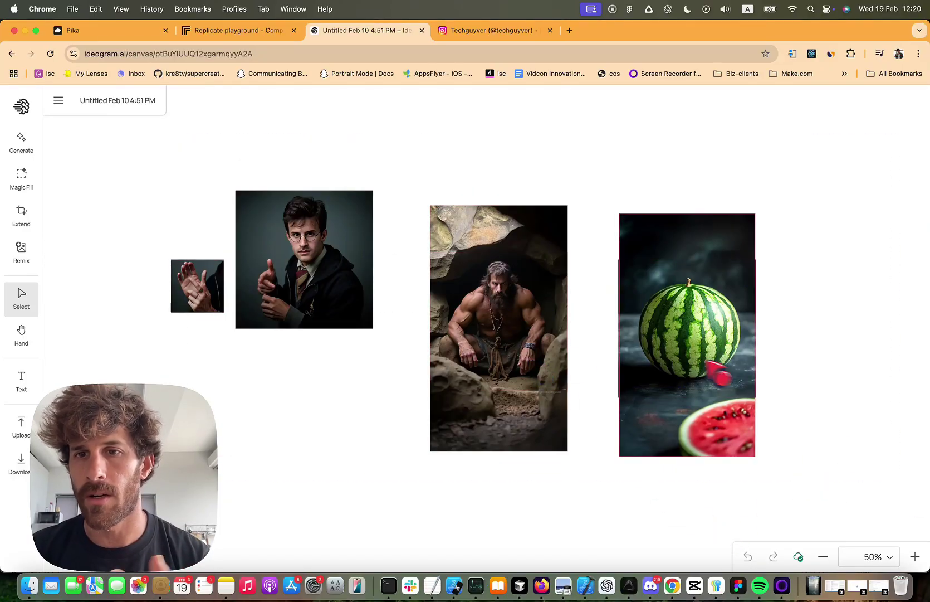
left_click(705, 379)
scroll(612, 367, "right", 2)
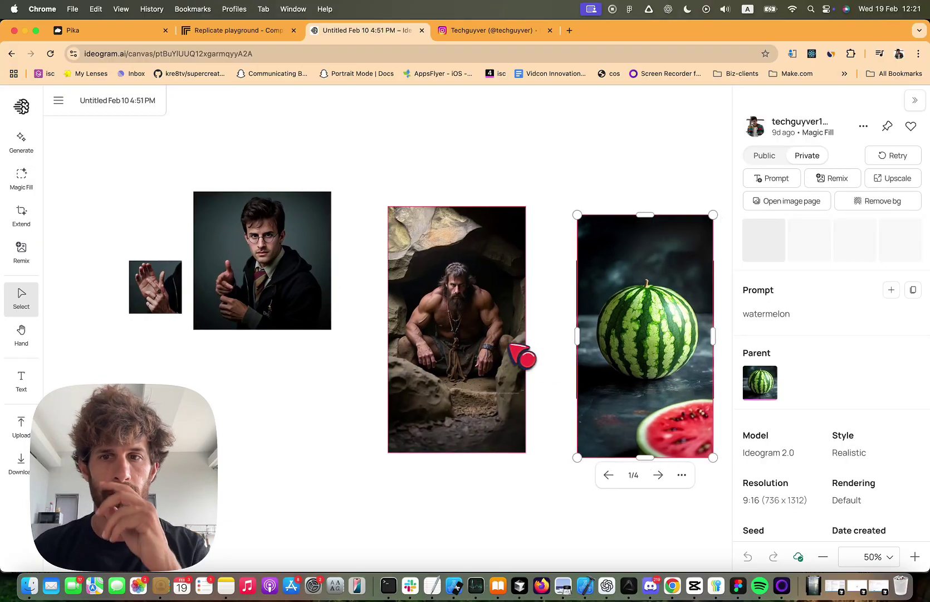
left_click(447, 179)
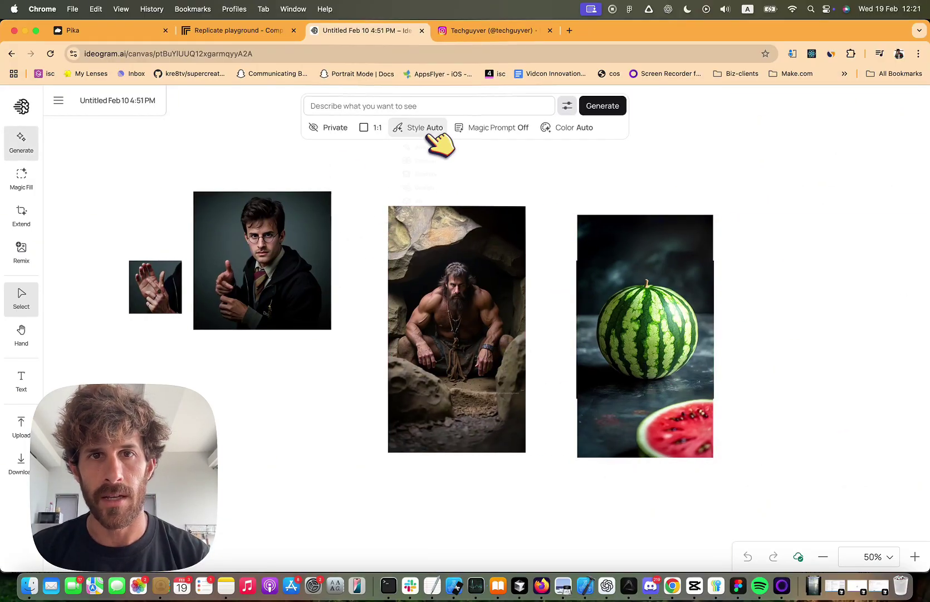
left_click(424, 127)
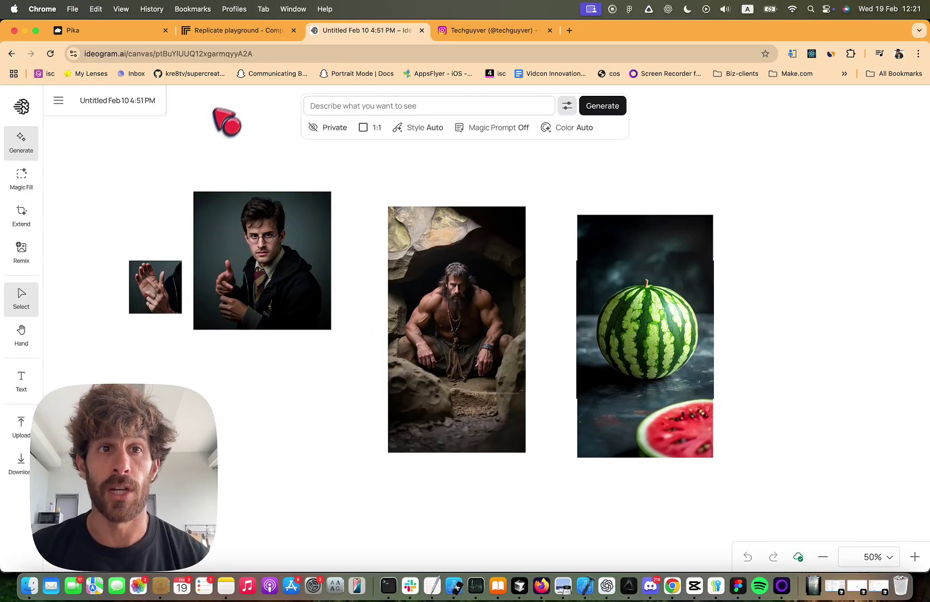
left_click(254, 34)
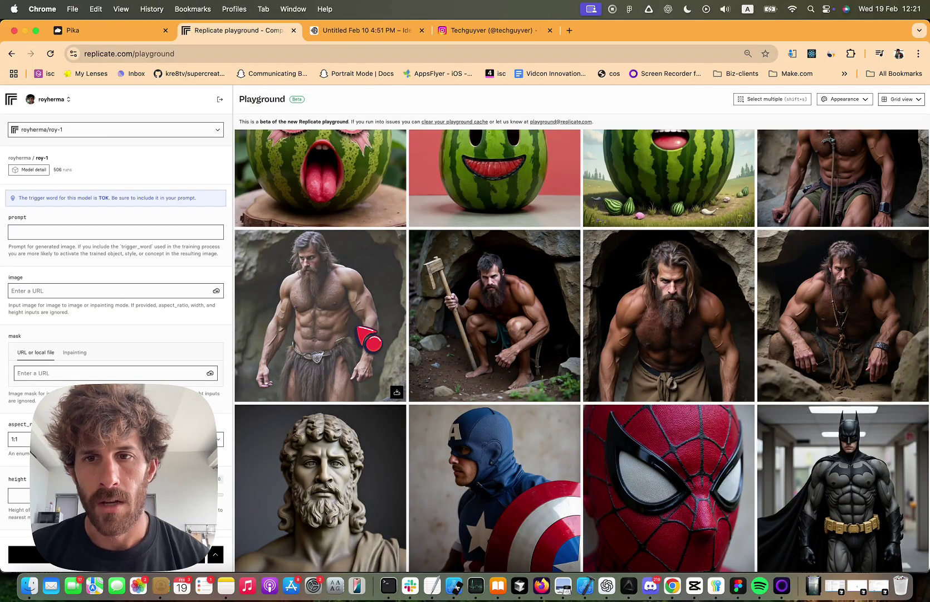
- Open My library and scroll down to the caveman hug and Yoda piggyback Pikaddition videos
left_click(100, 32)
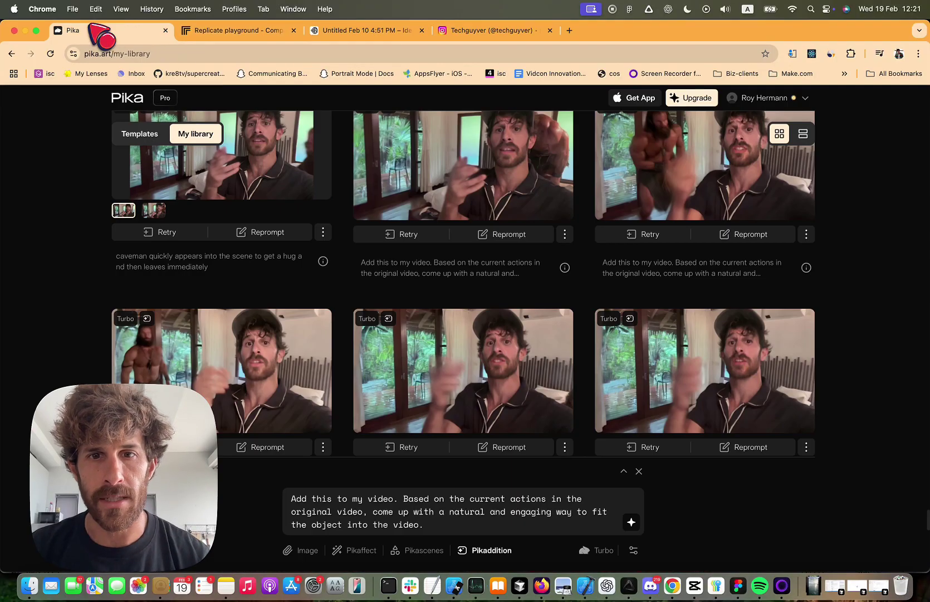
scroll(390, 262, "down", 2)
scroll(345, 318, "down", 4)
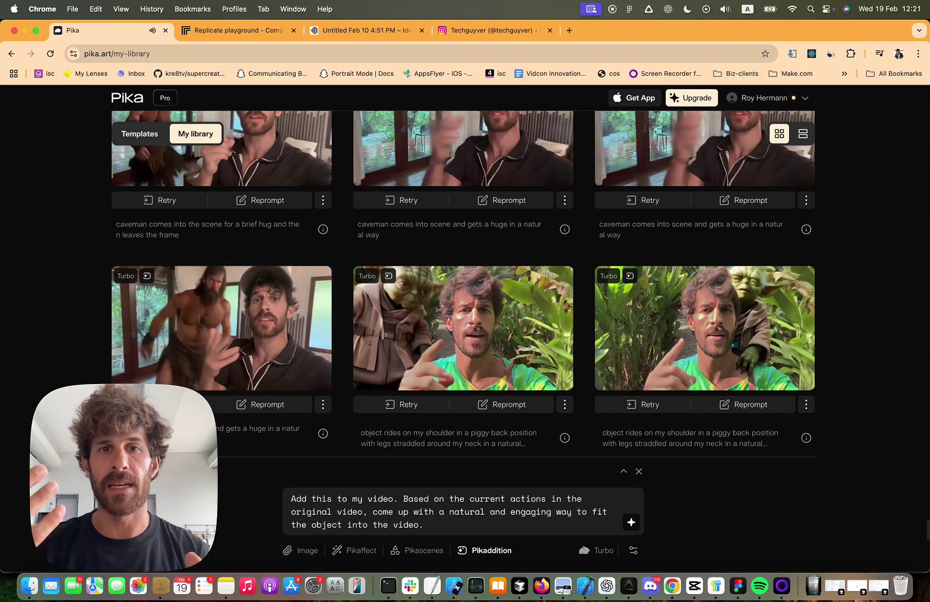
mouse_move(152, 322)
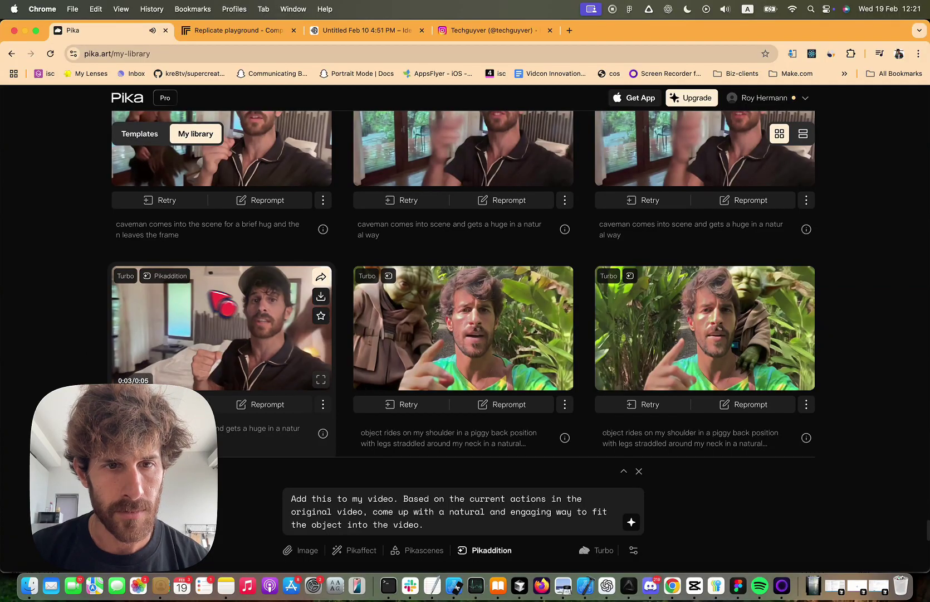
scroll(62, 353, "down", 3)
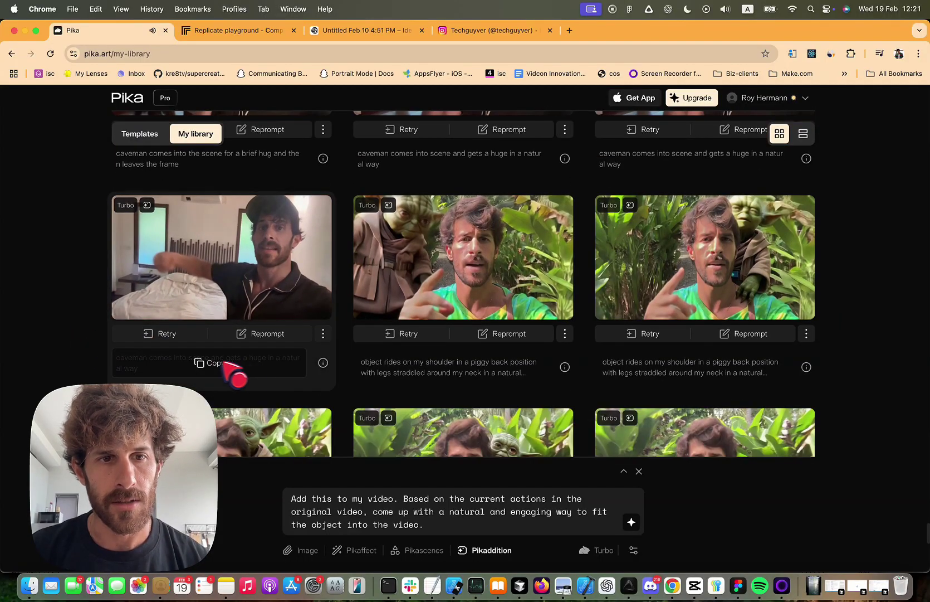
- Reprompt the caveman 'gets a huge' card and place the cursor inside its prompt text
left_click(272, 338)
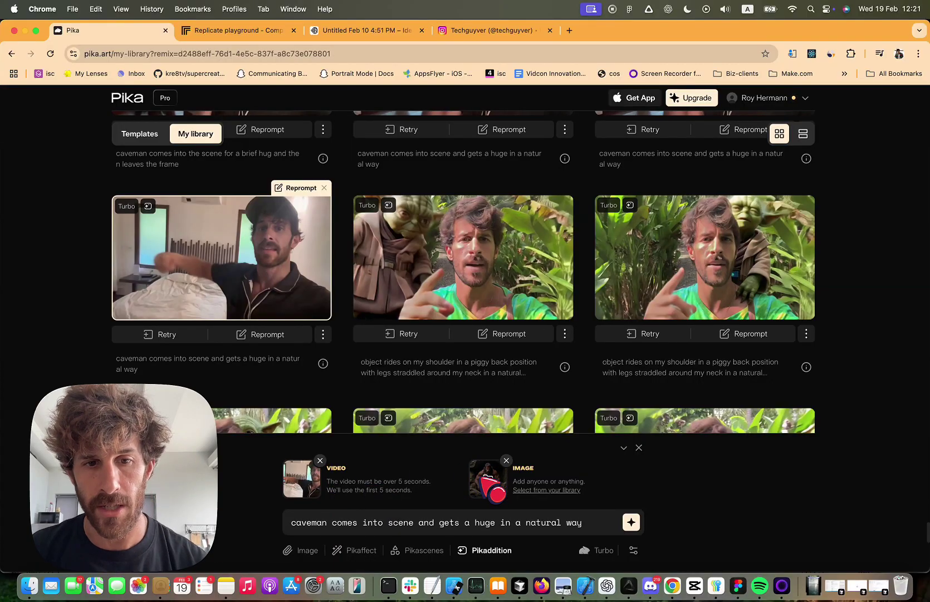
left_click(299, 523)
left_click_drag(299, 523, 483, 525)
left_click(483, 525)
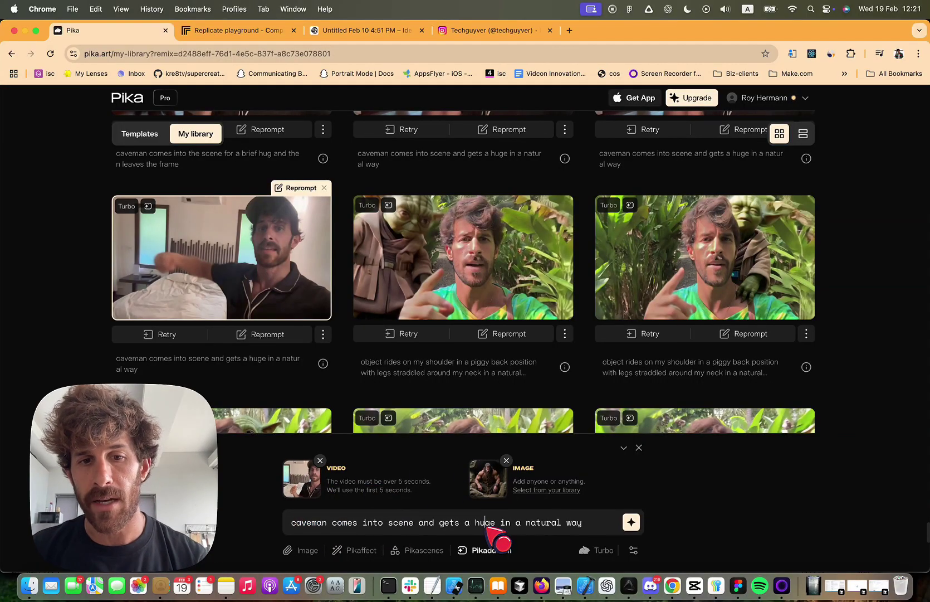
left_click(423, 522)
- Scroll through the library to compare the earlier caveman attempts
scroll(505, 359, "up", 2)
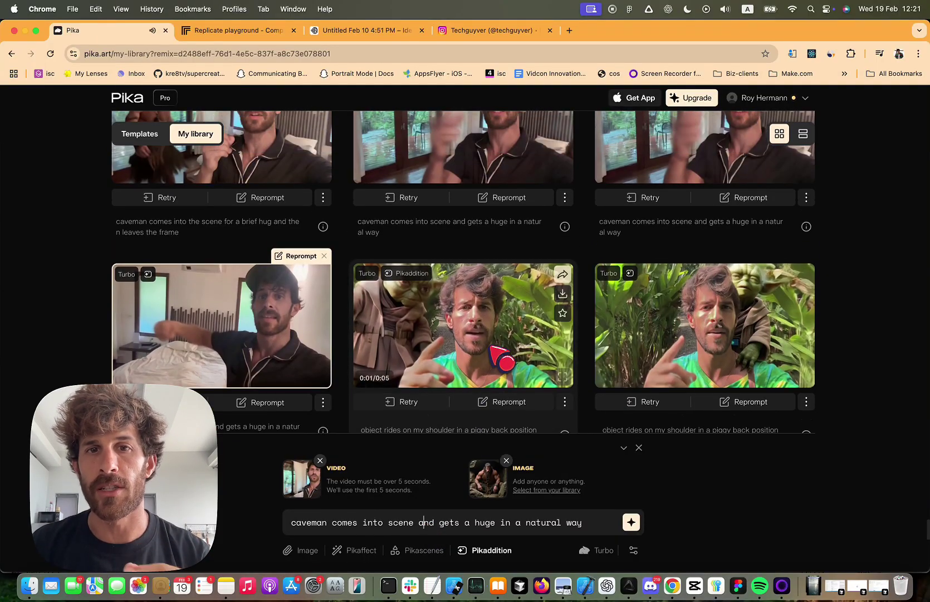
scroll(161, 328, "up", 2)
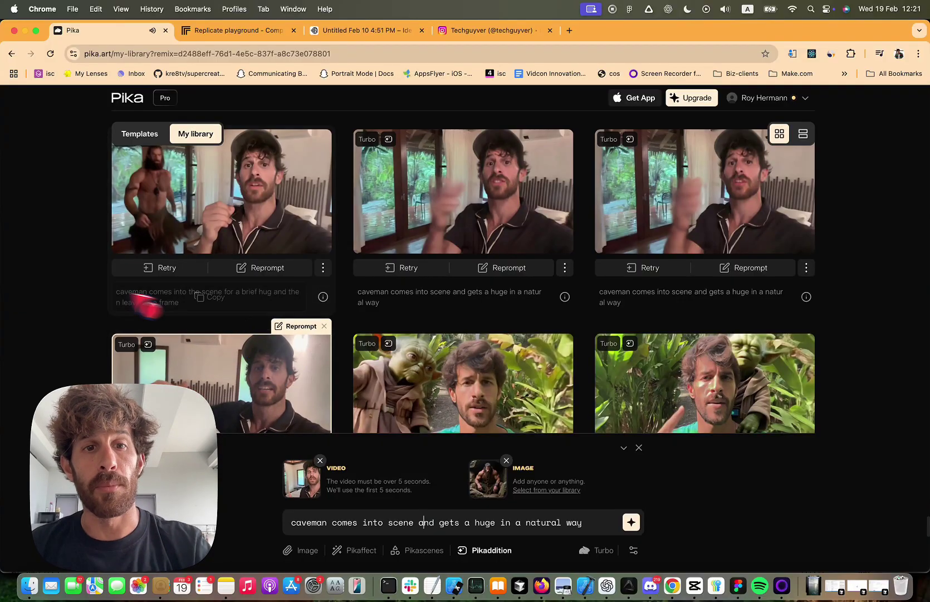
scroll(75, 291, "up", 3)
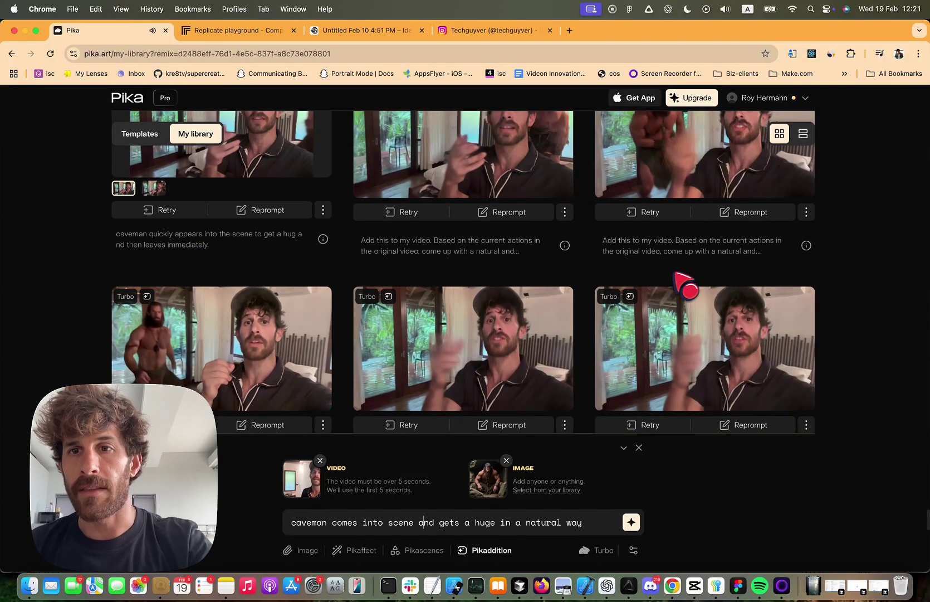
scroll(687, 284, "up", 1)
scroll(56, 323, "up", 3)
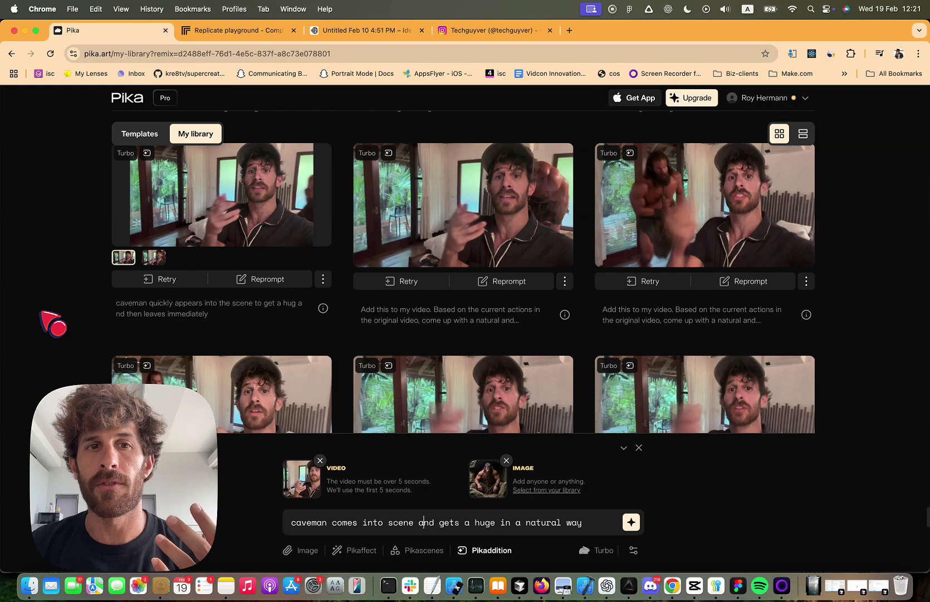
scroll(54, 323, "down", 8)
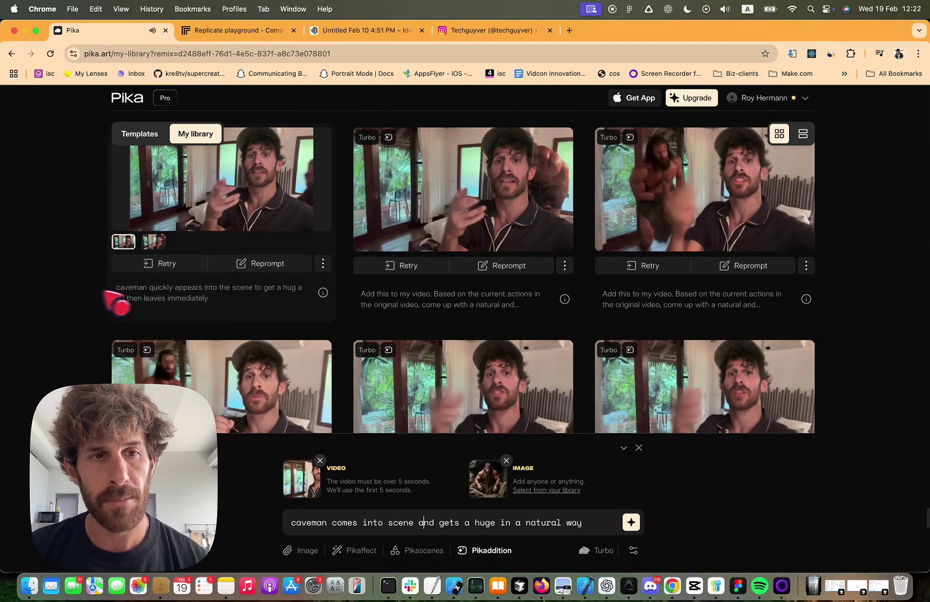
scroll(71, 297, "up", 2)
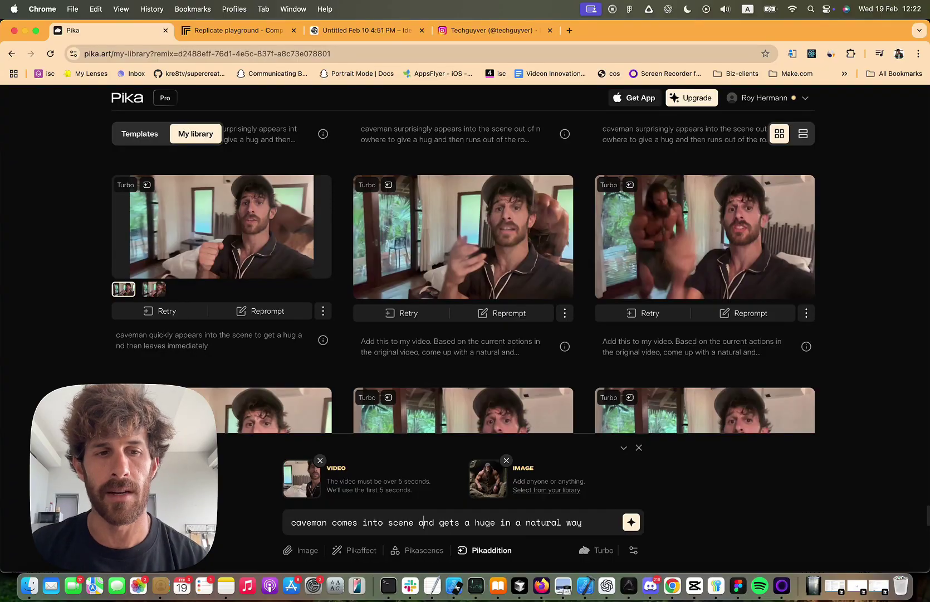
scroll(68, 217, "down", 2)
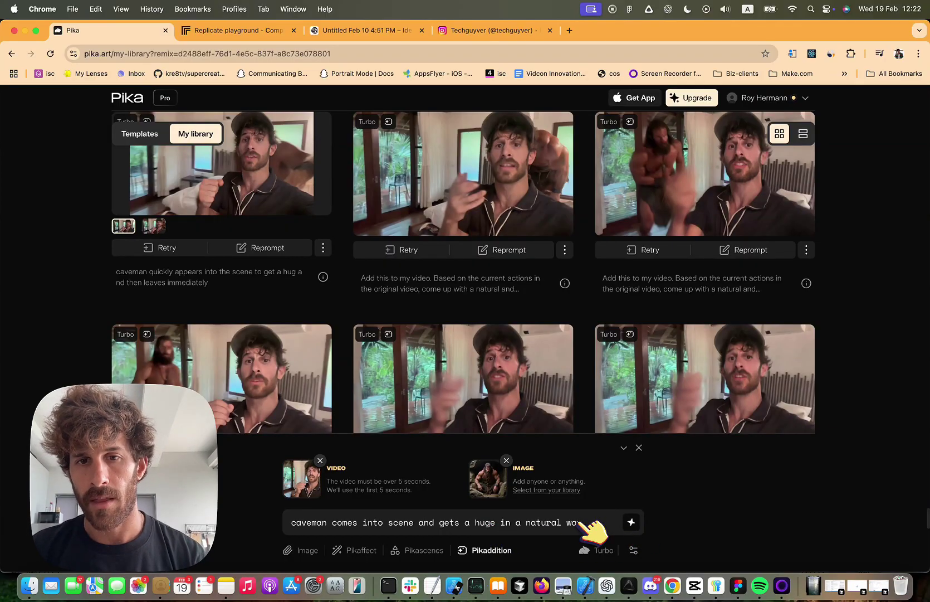
- Submit the caveman hug prompt and wait for the new Pikaddition video to reach 100%
key("Return")
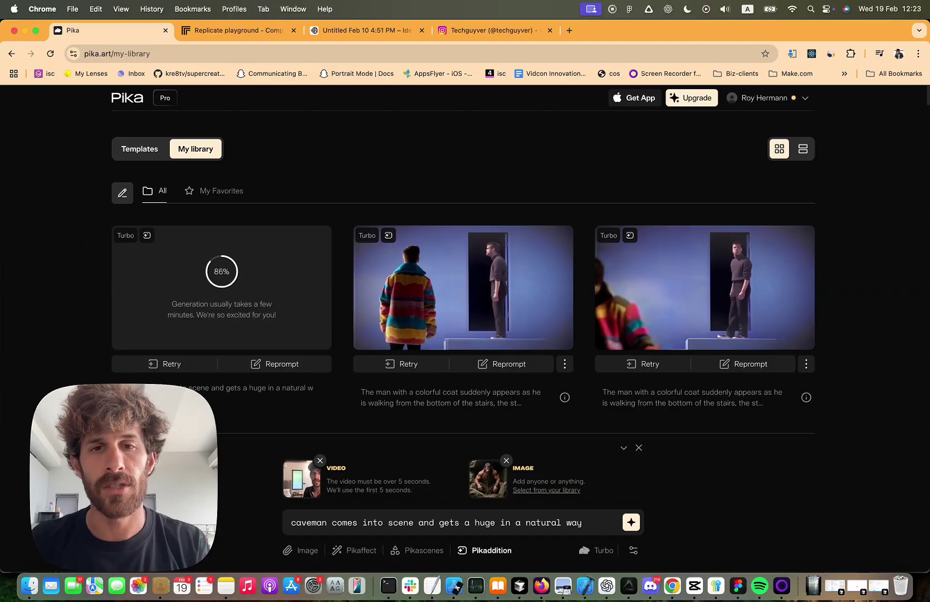
key("super+Tab")
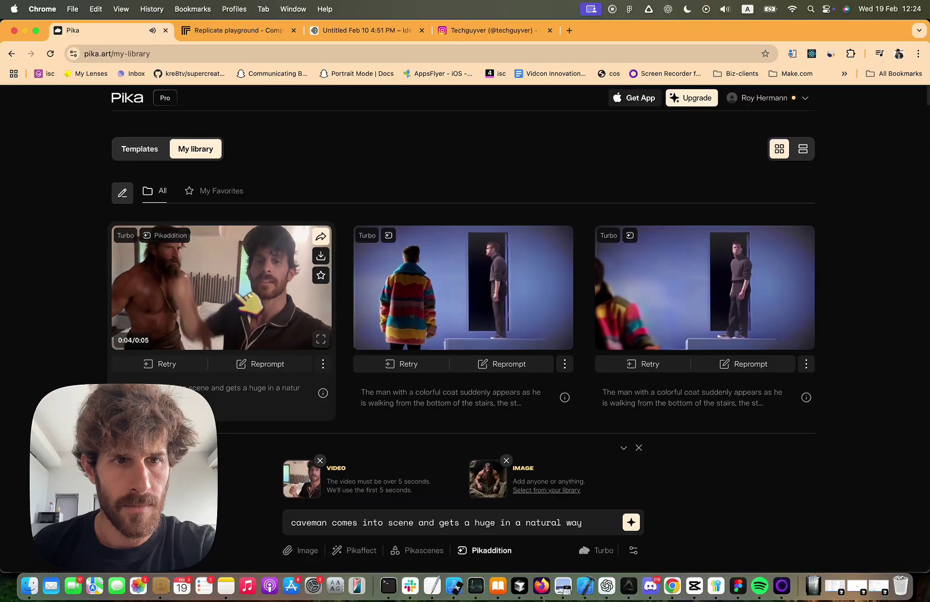
- Watch the new caveman hug video enlarged, then close the player
left_click(312, 328)
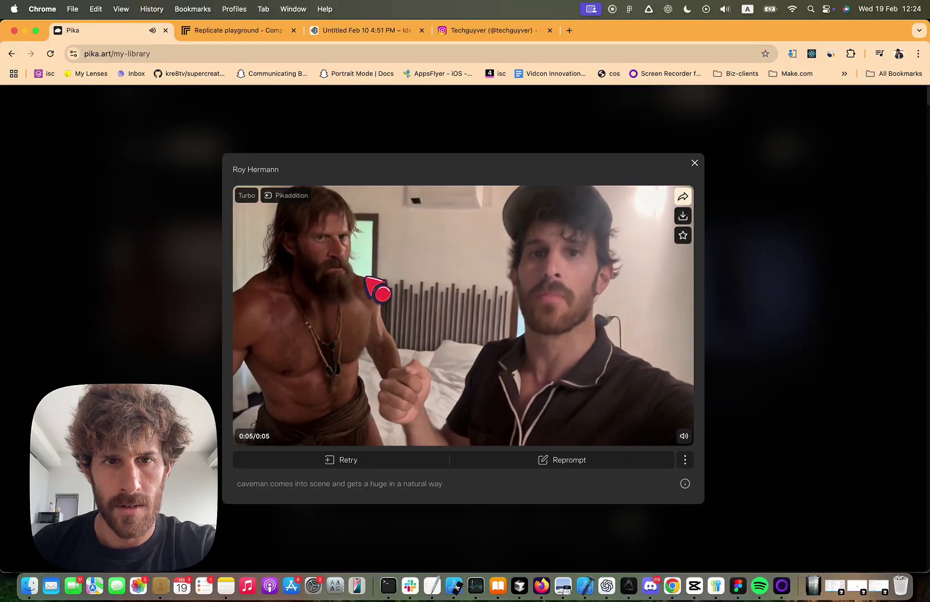
left_click(214, 321)
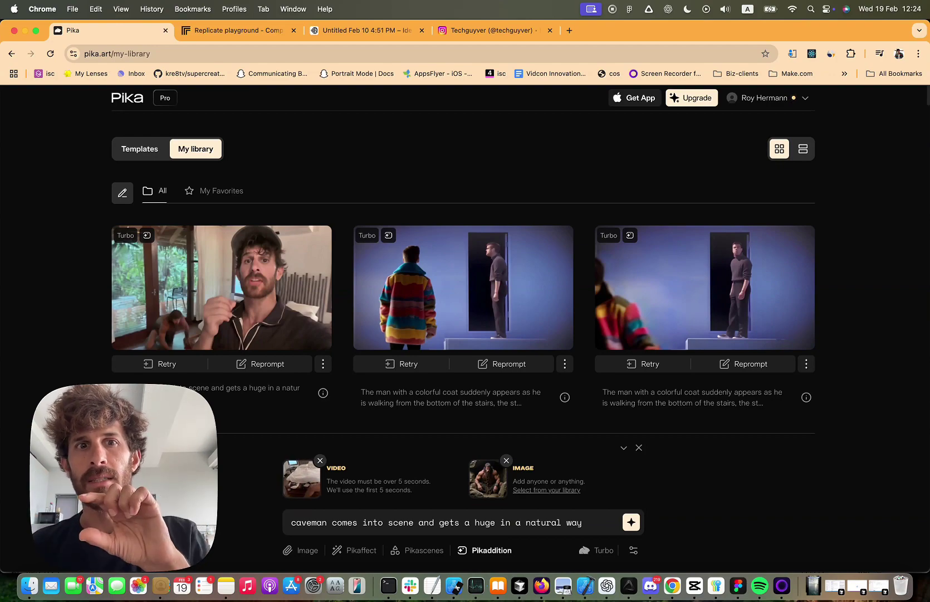
mouse_move(215, 294)
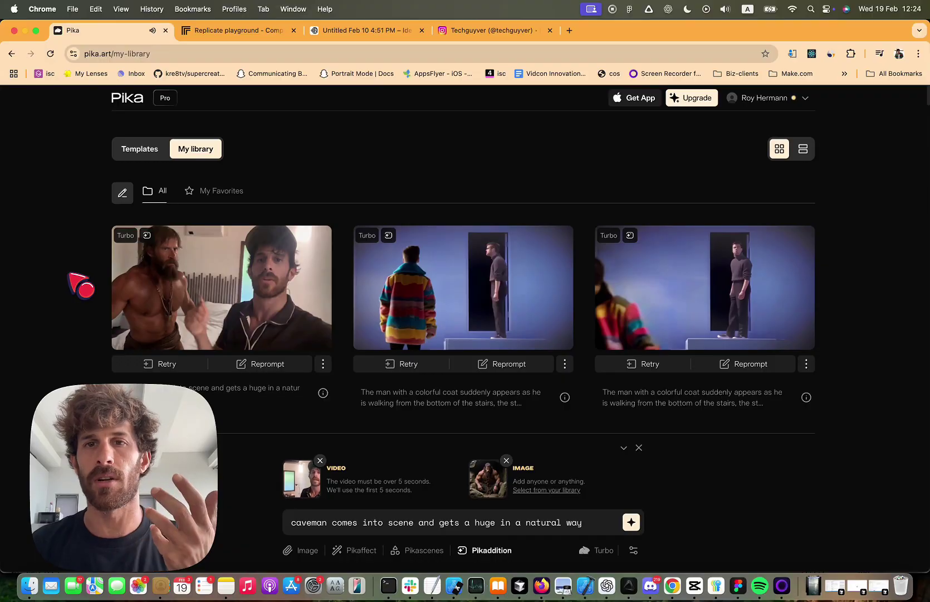
- In CapCut, move the Pika clip onto a new top video track above the text layers
key("super+Tab")
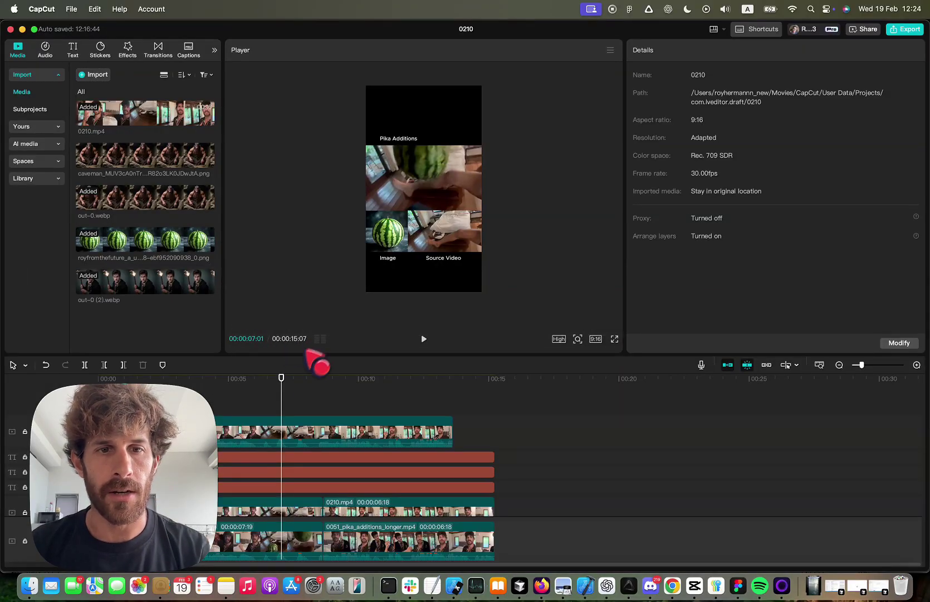
left_click_drag(253, 415, 125, 406)
left_click(211, 406)
- Play the stacked edit, replay it from 00:05:00, then return to Chrome
key("space")
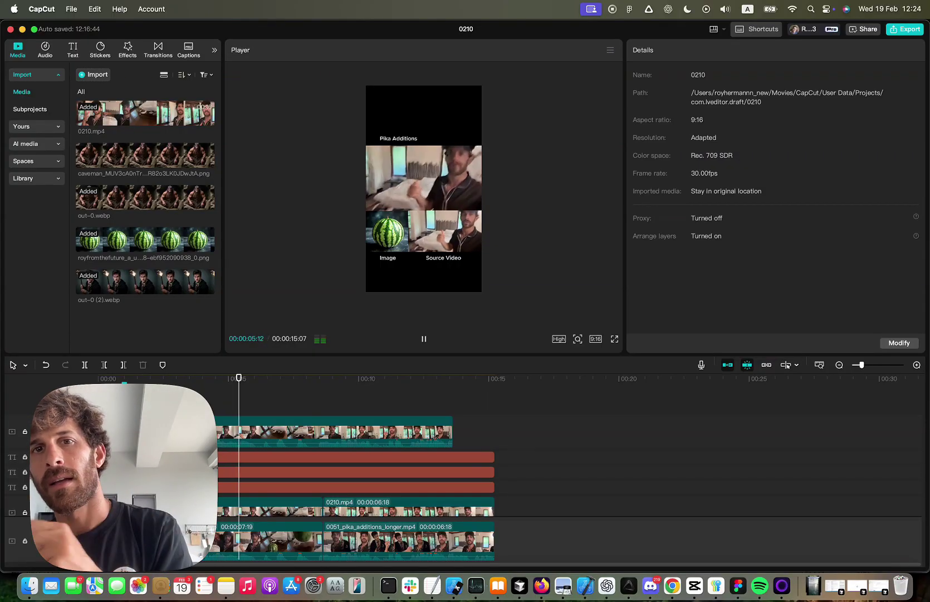
key("space")
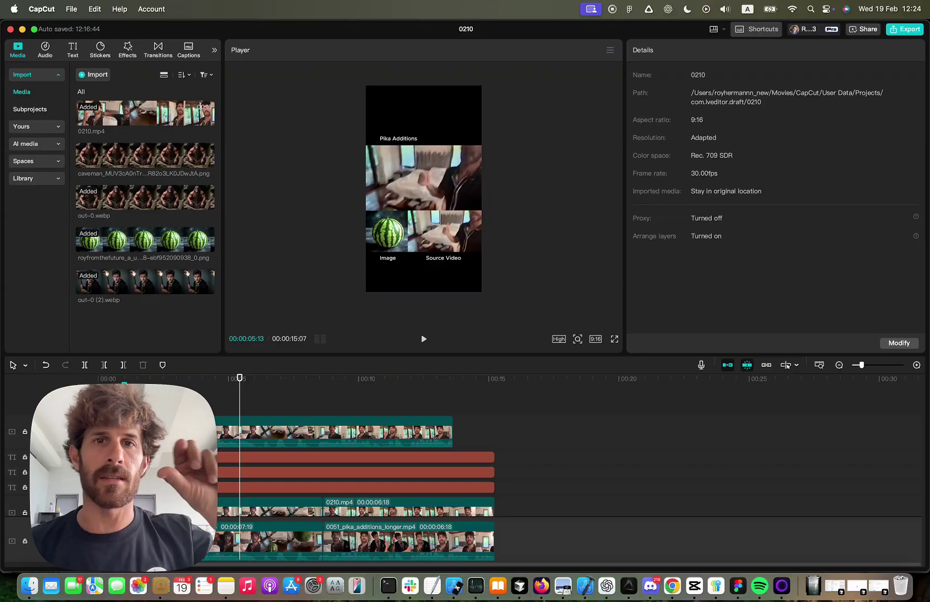
left_click_drag(204, 409, 228, 412)
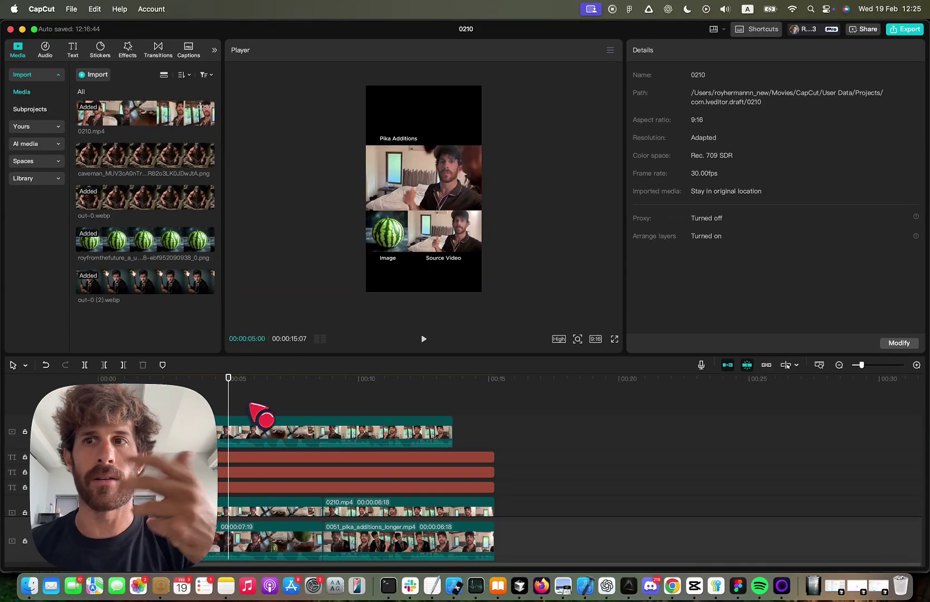
scroll(258, 413, "down", 3)
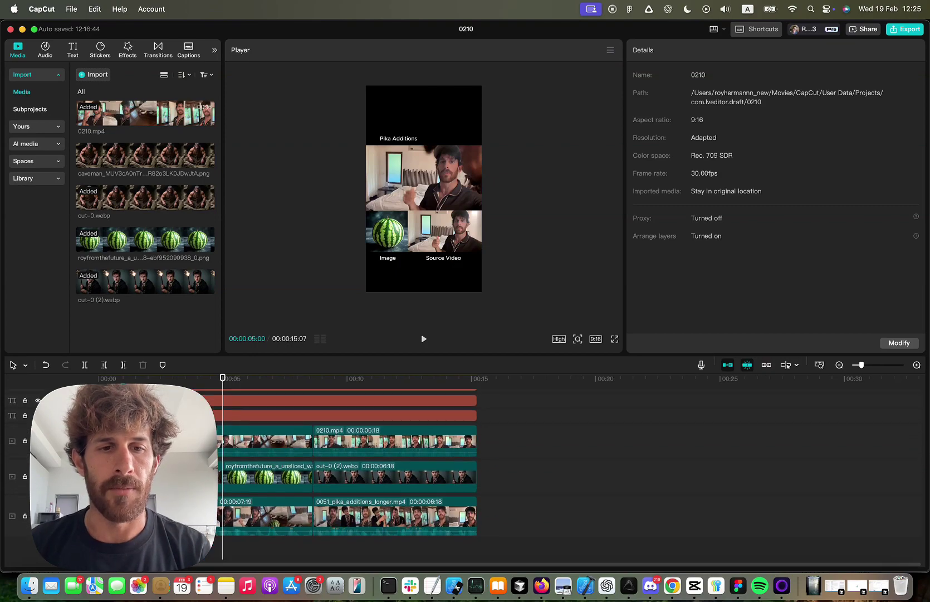
scroll(262, 433, "up", 5)
key("space")
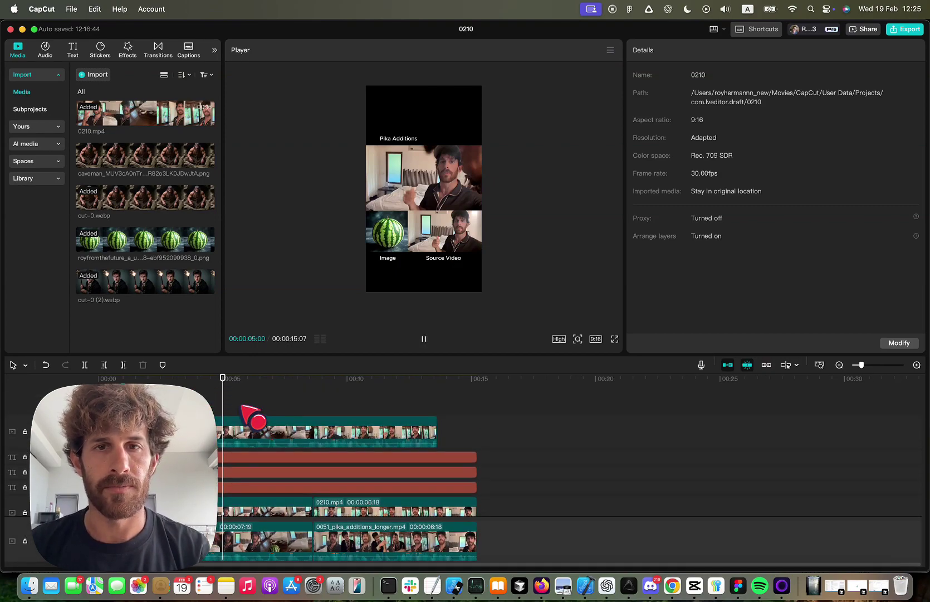
key("super+Tab")
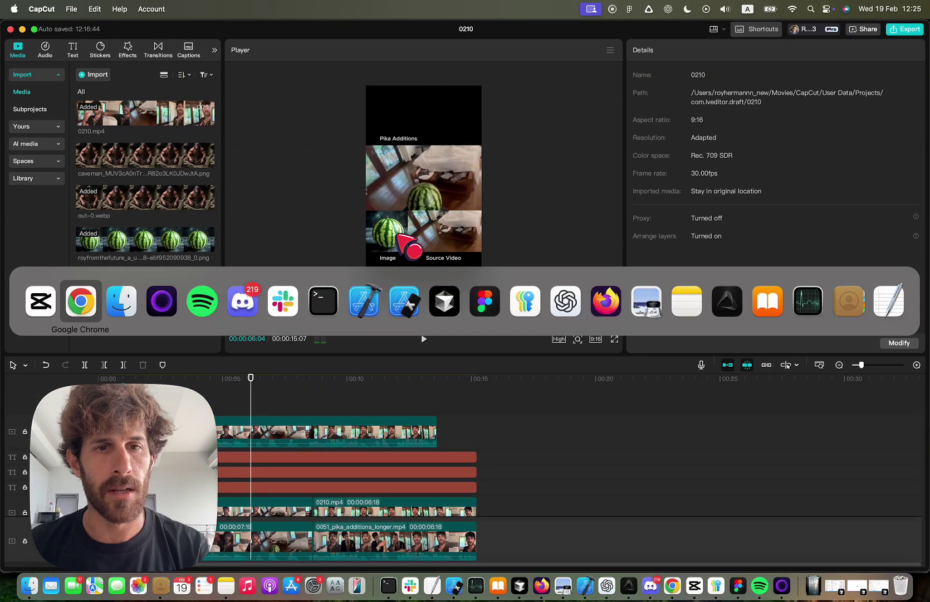
- Scroll back through older My library generations and preview one of the cards
scroll(432, 316, "down", 10)
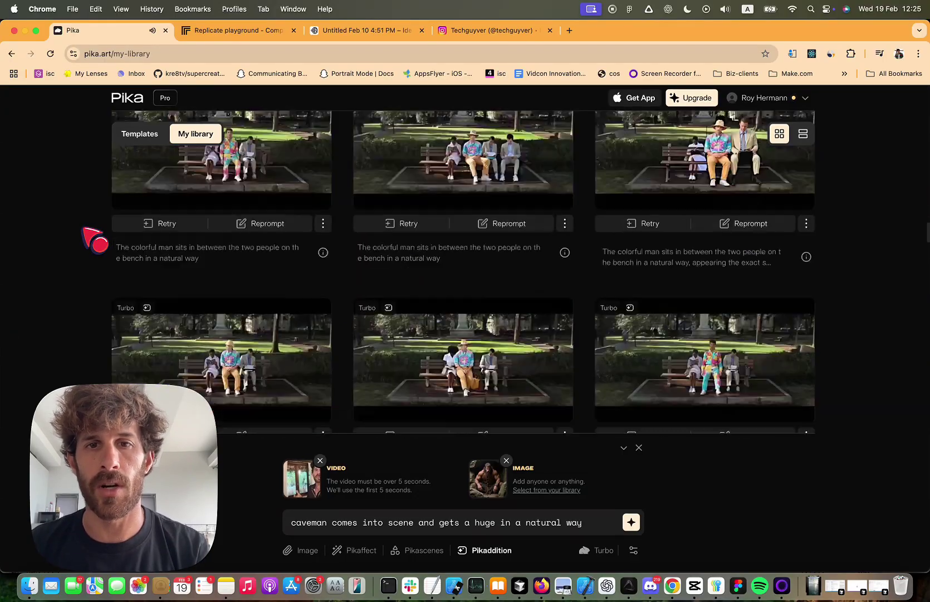
scroll(95, 240, "down", 10)
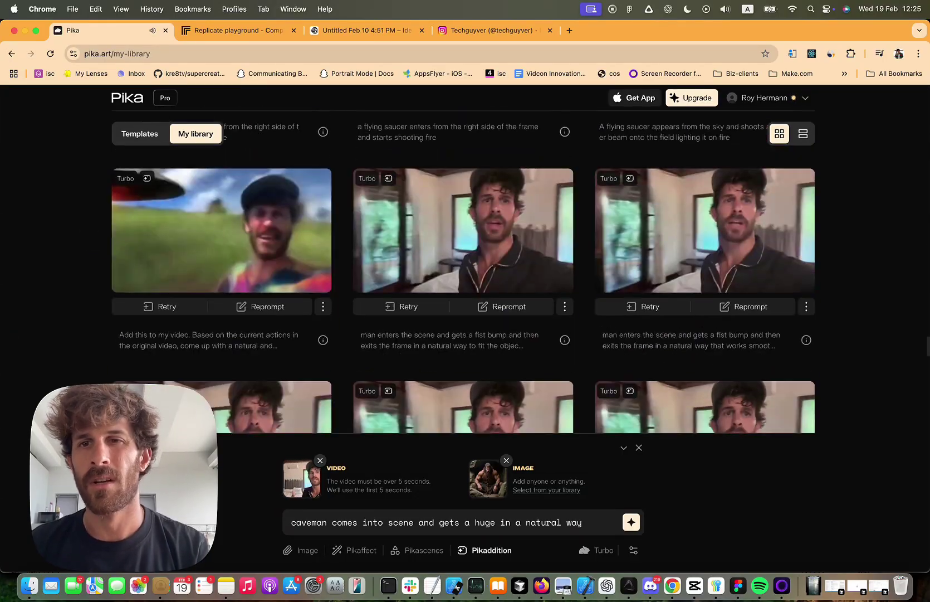
scroll(463, 273, "down", 10)
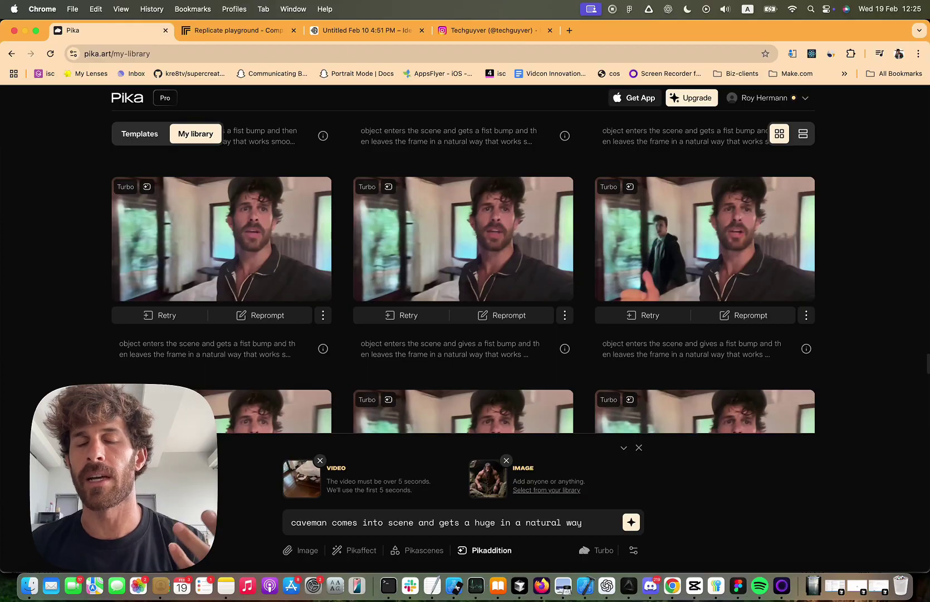
scroll(463, 273, "down", 4)
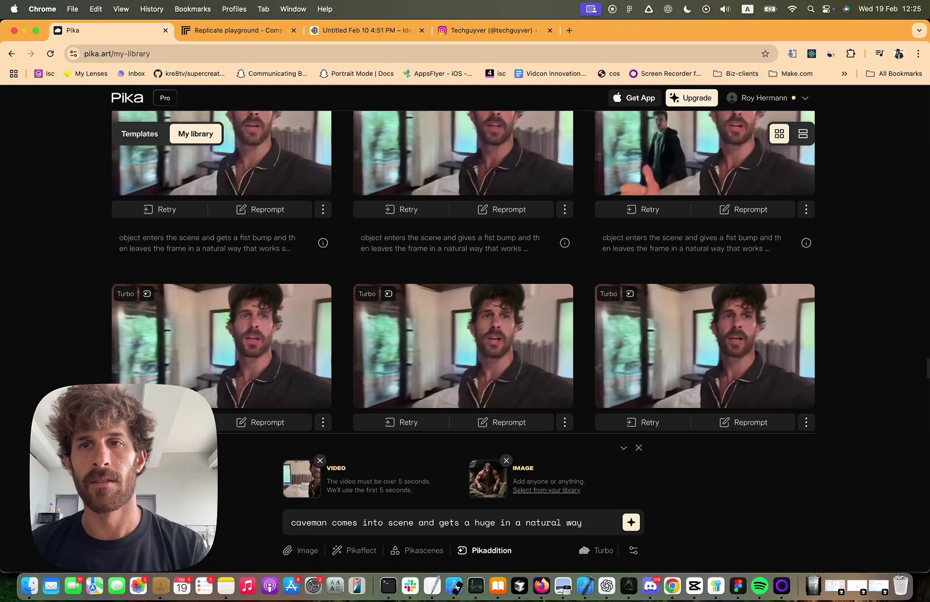
scroll(463, 273, "up", 3)
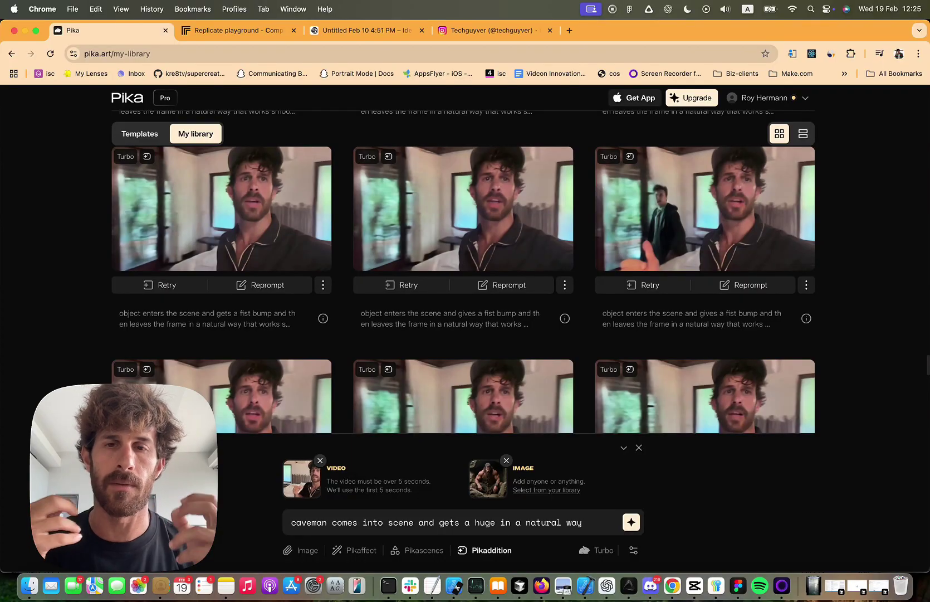
scroll(463, 278, "down", 10)
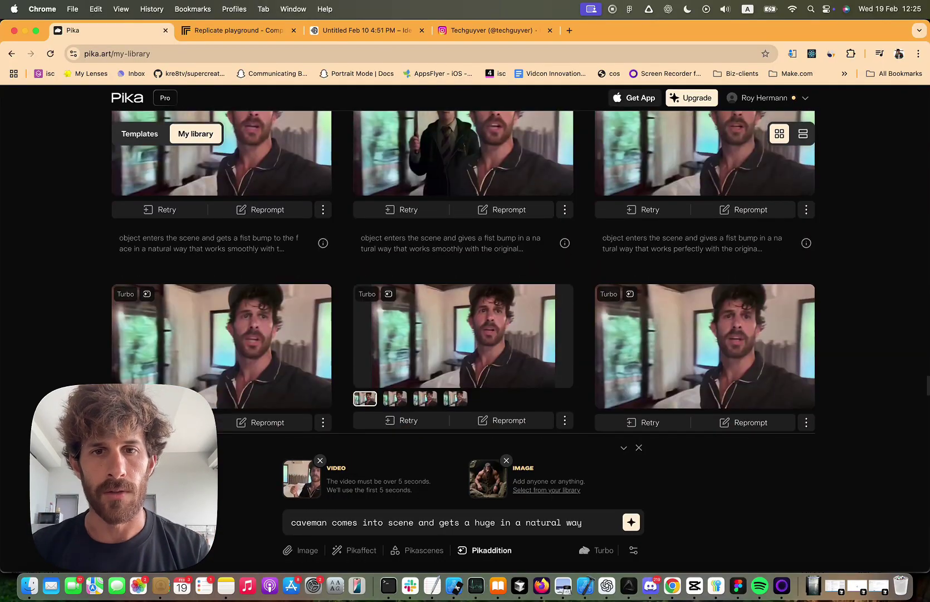
scroll(104, 235, "down", 3)
mouse_move(415, 197)
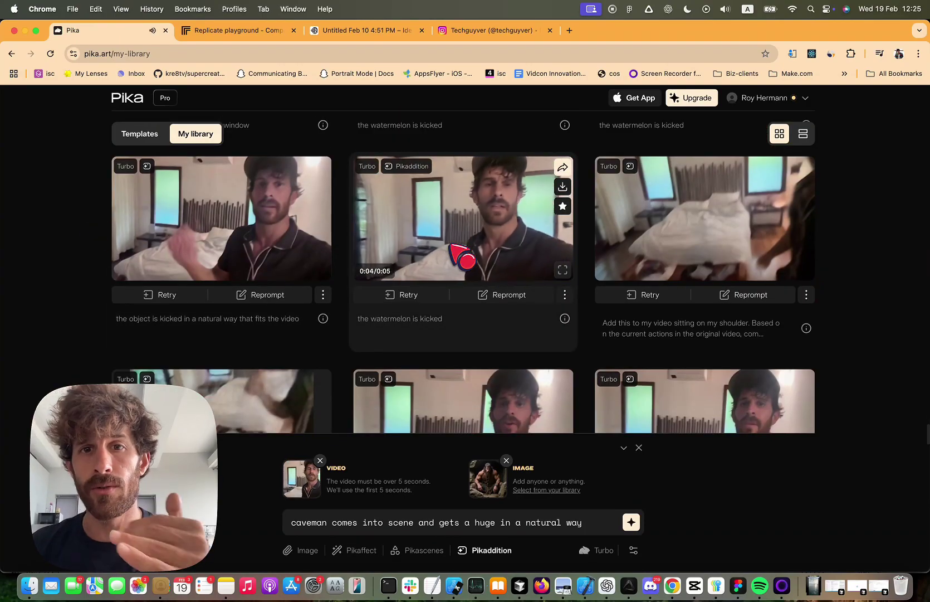
- Preview the watermelon-kick Pikaddition cards, such as 'kicking the watermelon out the window which breaks'
scroll(465, 255, "down", 1)
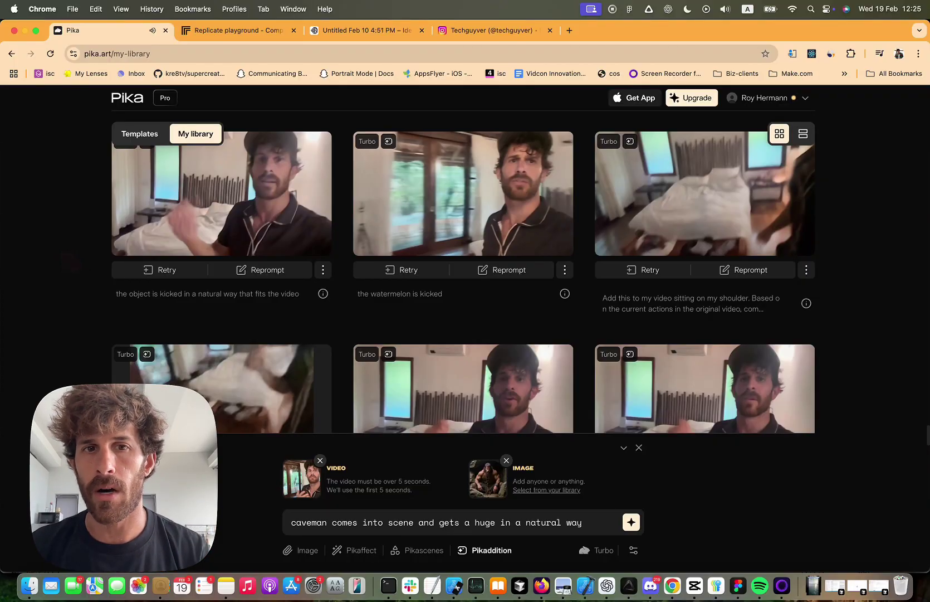
scroll(73, 264, "down", 1)
mouse_move(195, 224)
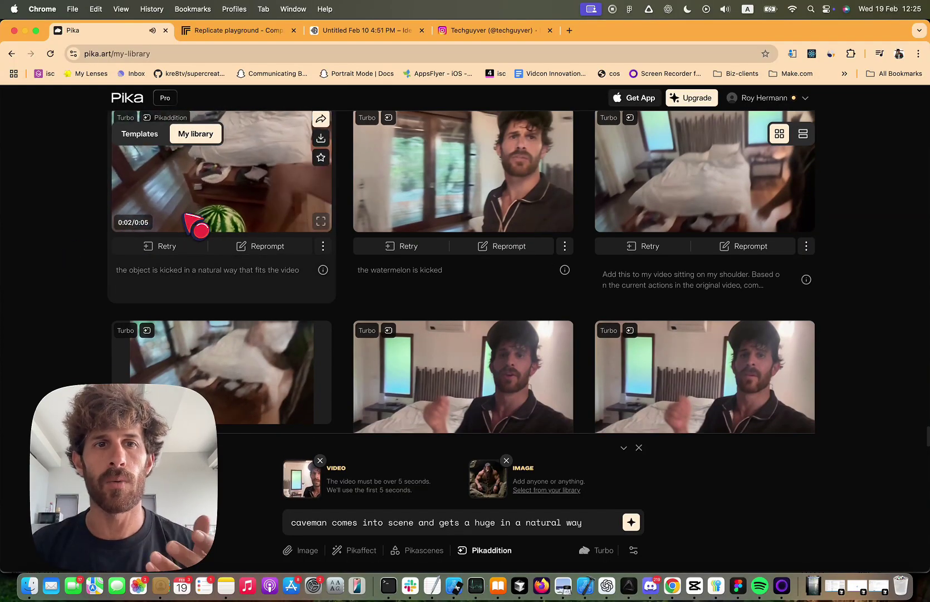
scroll(193, 239, "up", 4)
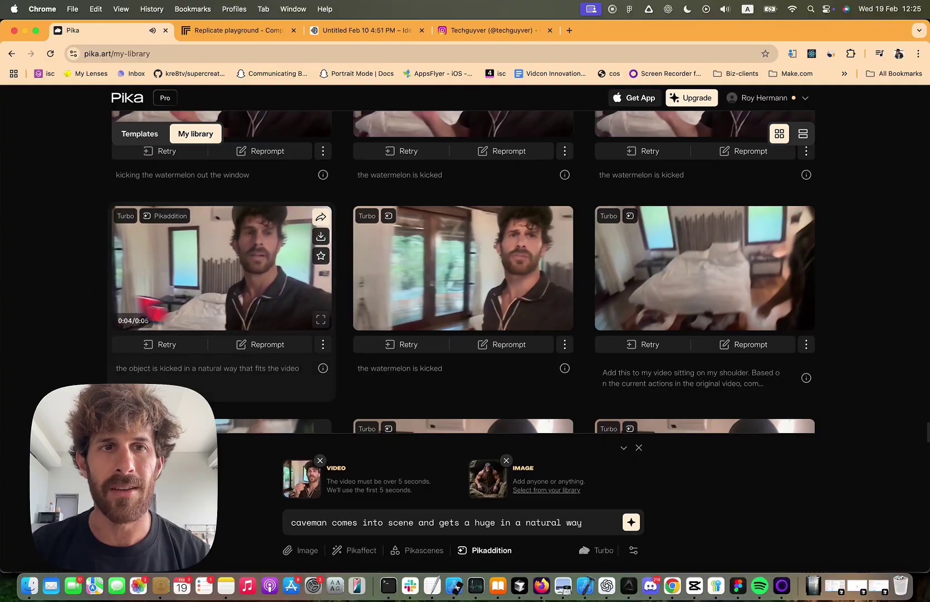
scroll(245, 300, "up", 7)
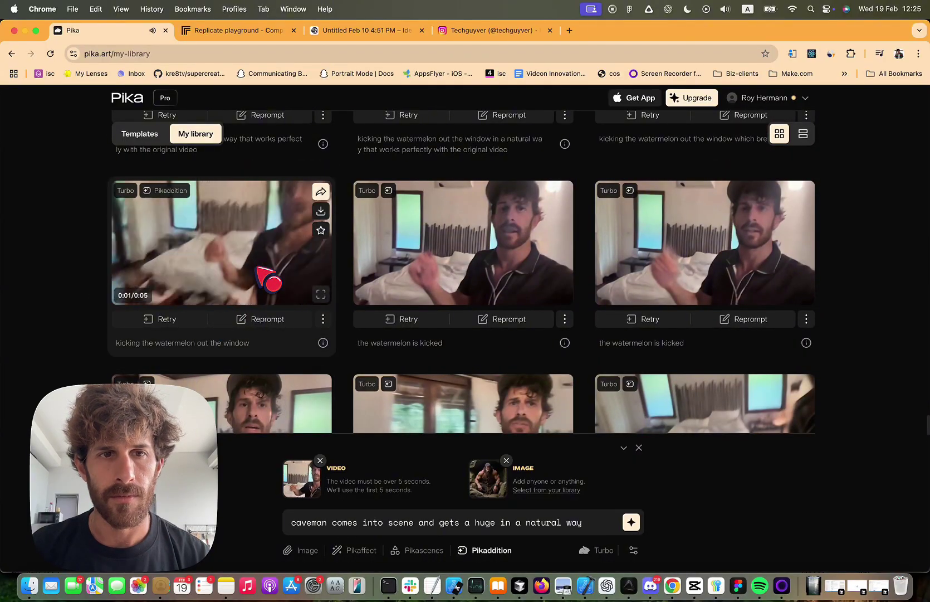
mouse_move(546, 266)
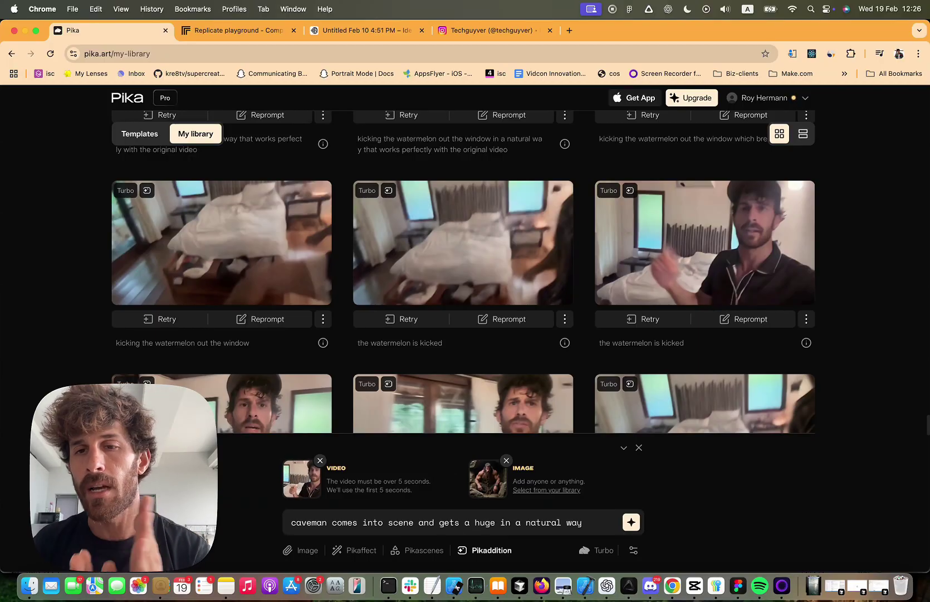
scroll(463, 267, "up", 10)
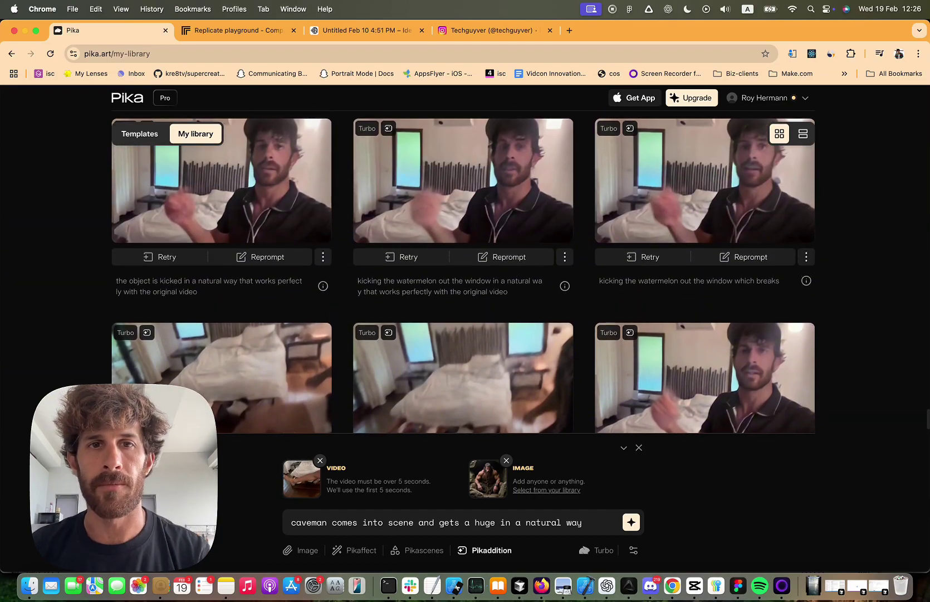
- In CapCut, select the 0210.mp4 clip to check its 64% scale and position
scroll(462, 268, "down", 3)
key("super+Tab")
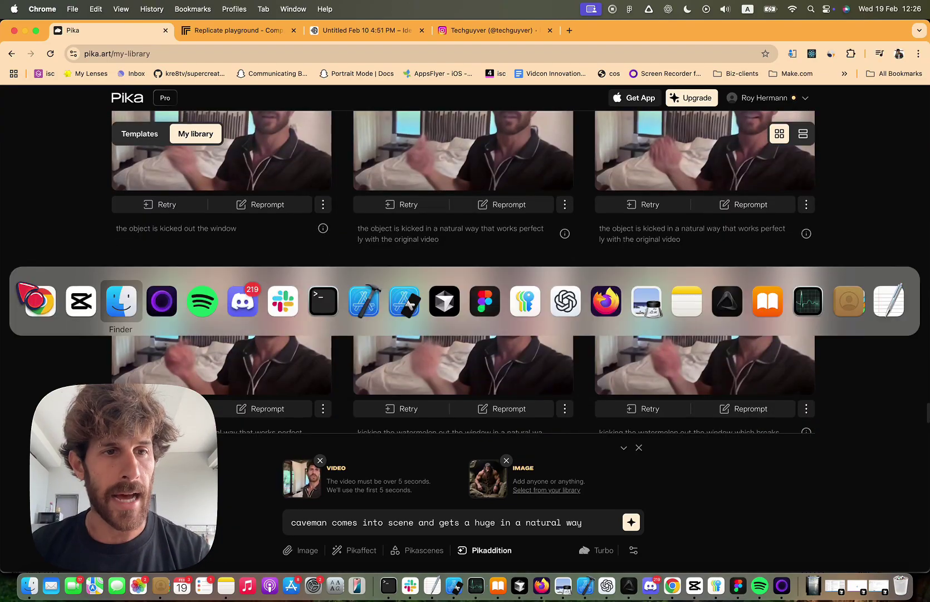
scroll(339, 454, "down", 5)
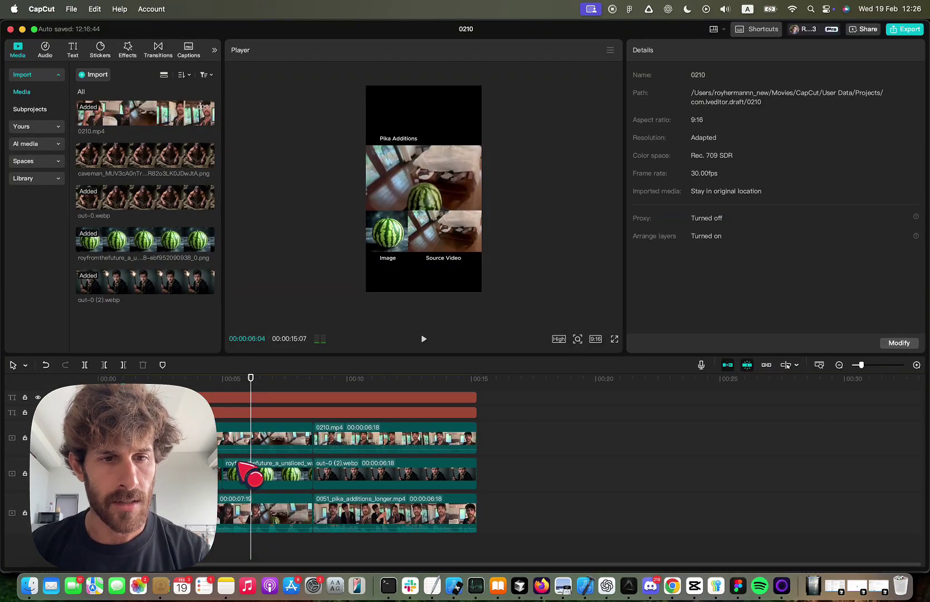
left_click(224, 449)
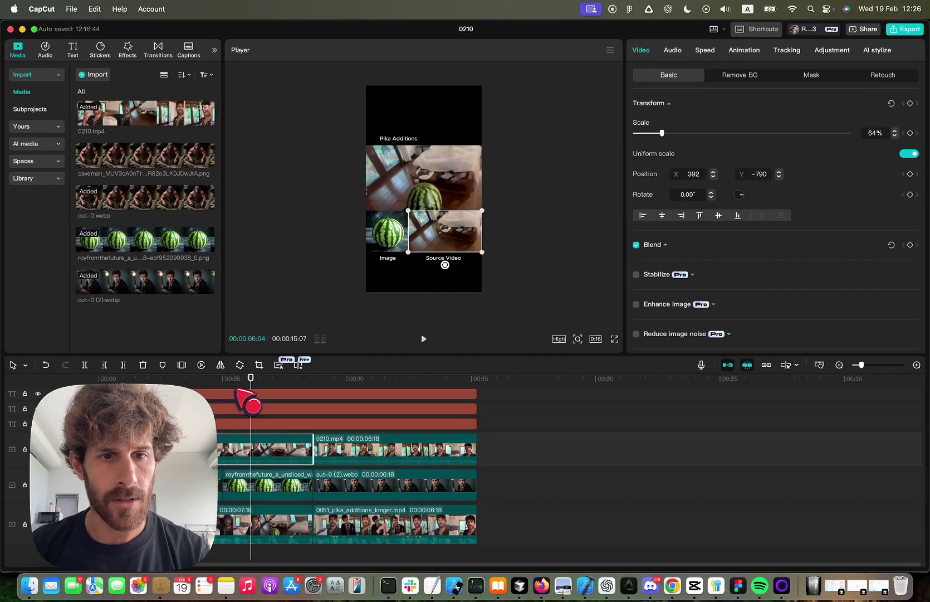
- Back in Chrome, look over the Replicate playground and the Ideogram canvas with the source images
key("super+Tab")
left_click(241, 31)
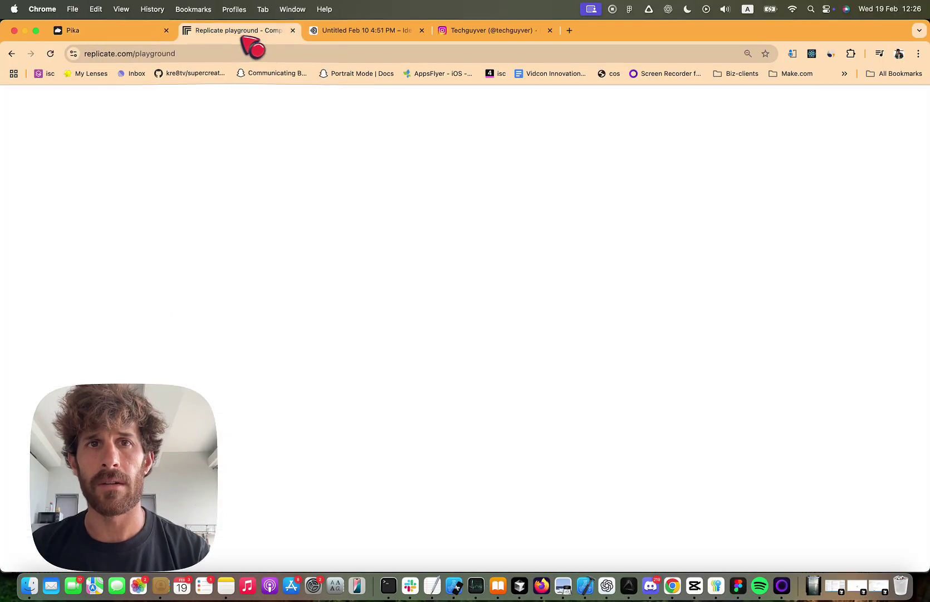
left_click(350, 31)
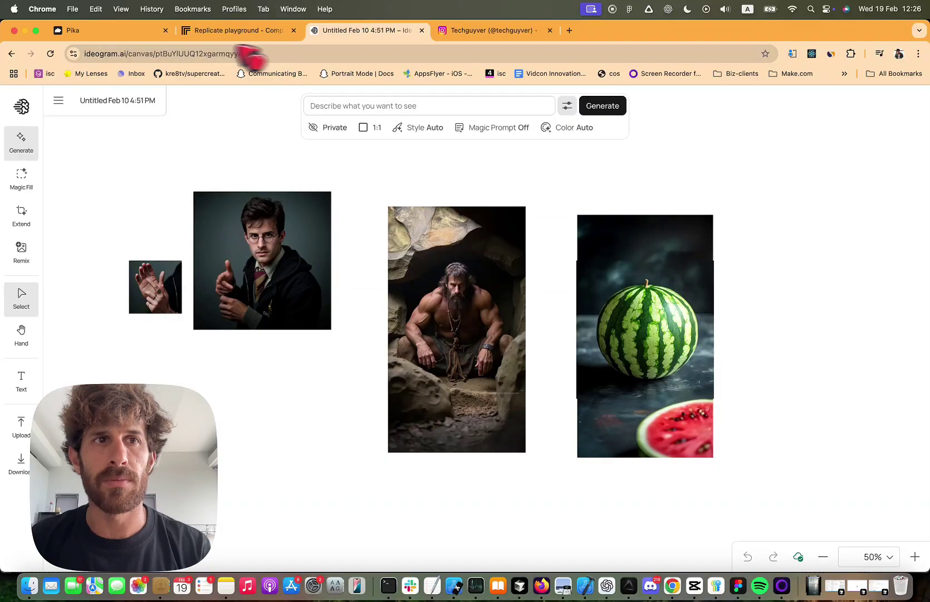
key("super+1")
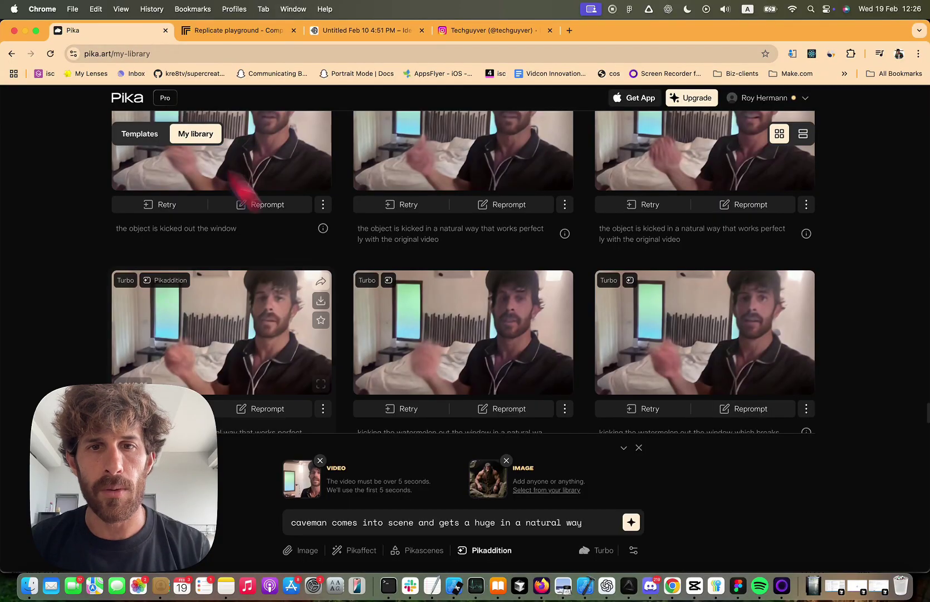
scroll(411, 332, "up", 5)
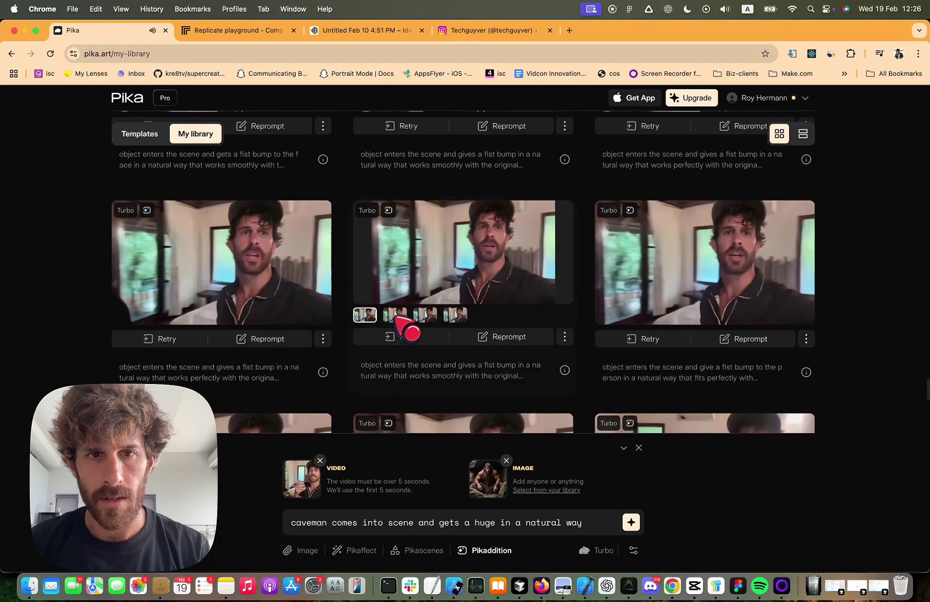
scroll(411, 333, "up", 3)
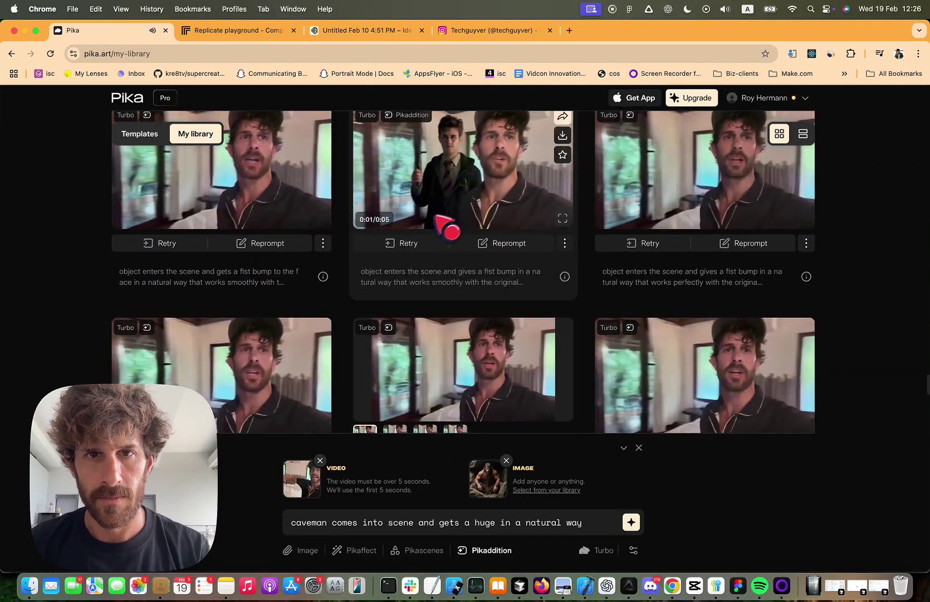
scroll(438, 217, "up", 1)
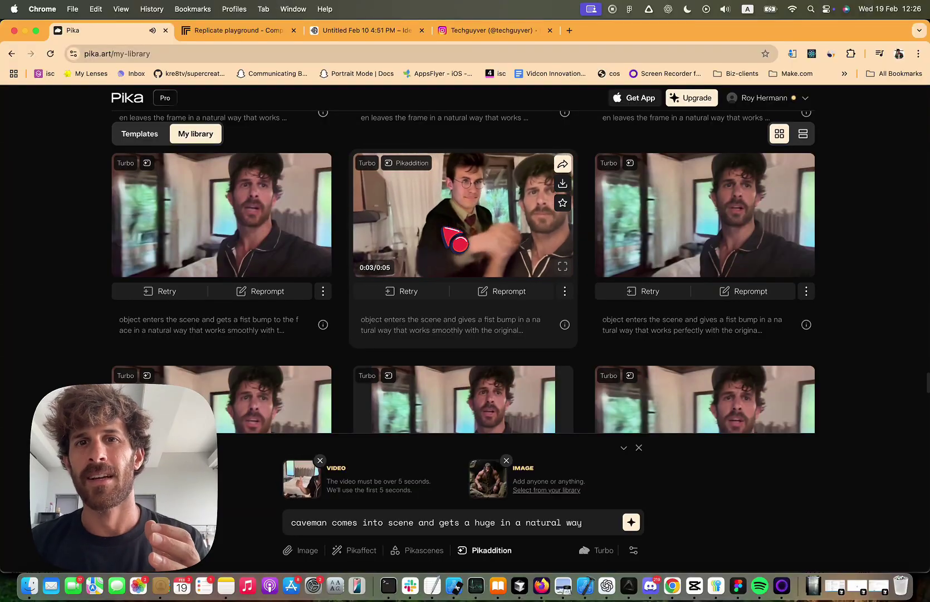
mouse_move(723, 211)
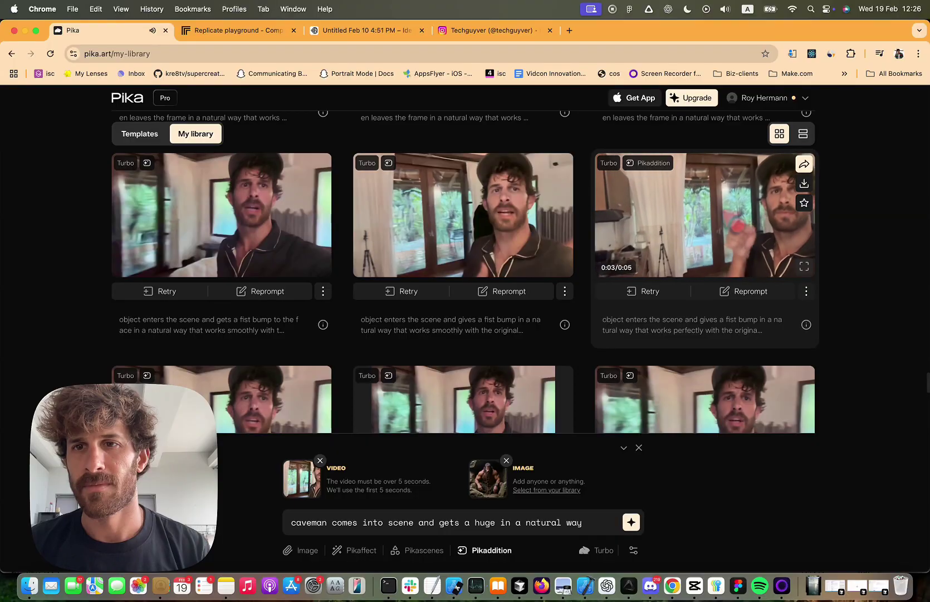
mouse_move(762, 334)
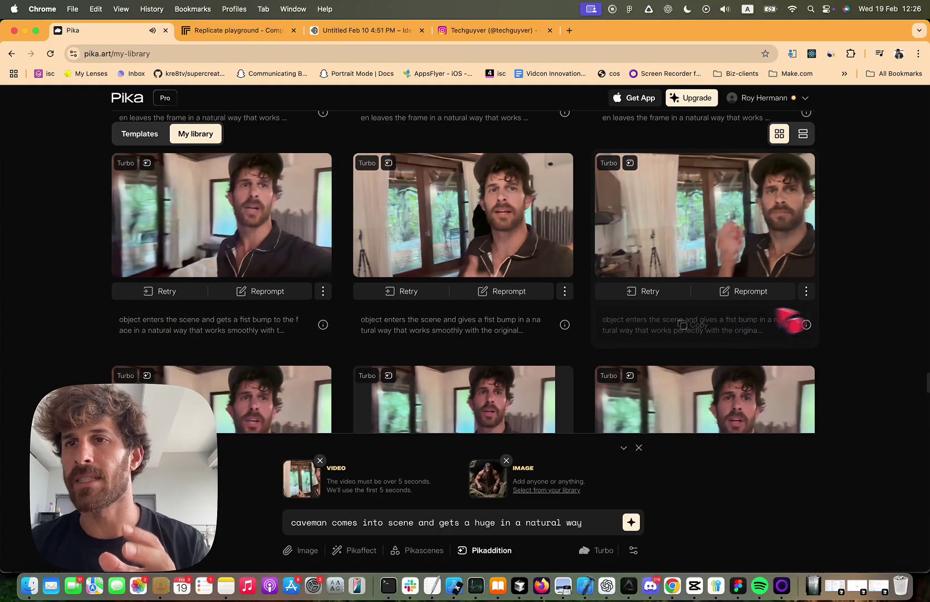
mouse_move(802, 319)
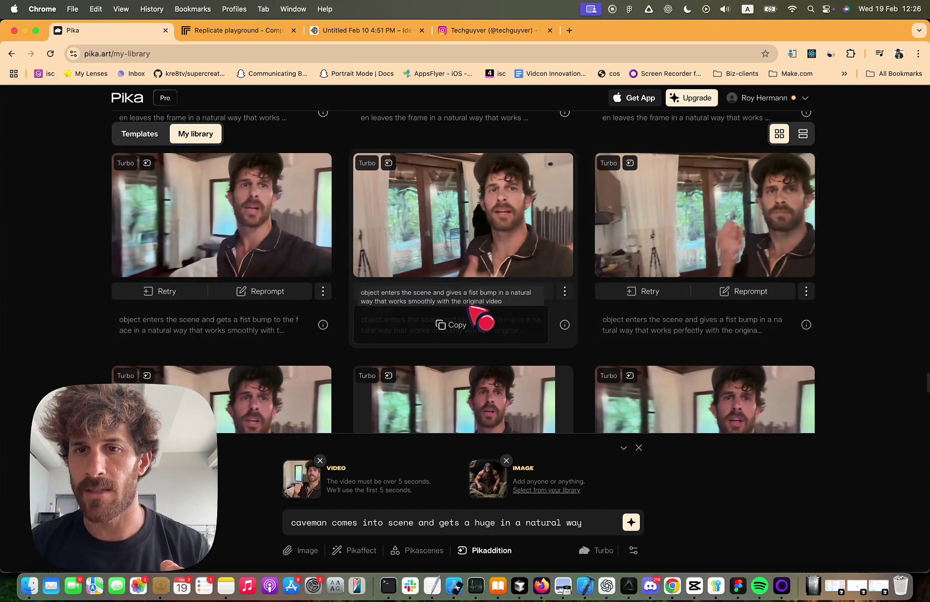
mouse_move(494, 219)
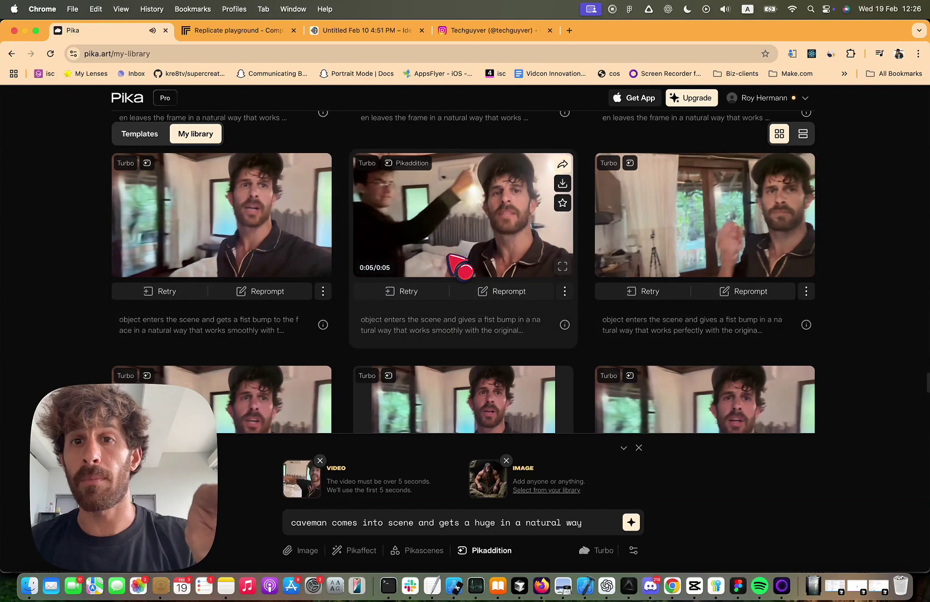
mouse_move(724, 251)
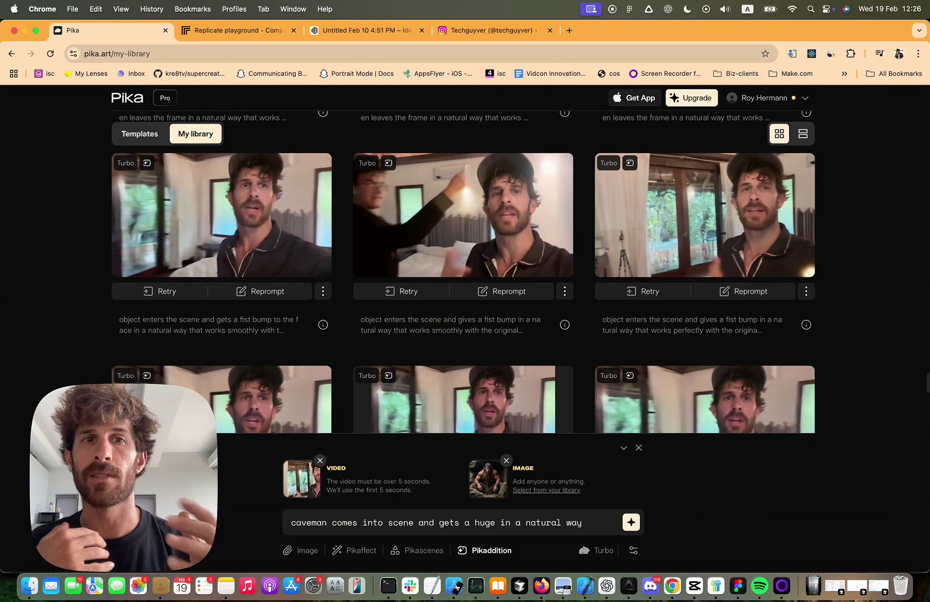
mouse_move(245, 239)
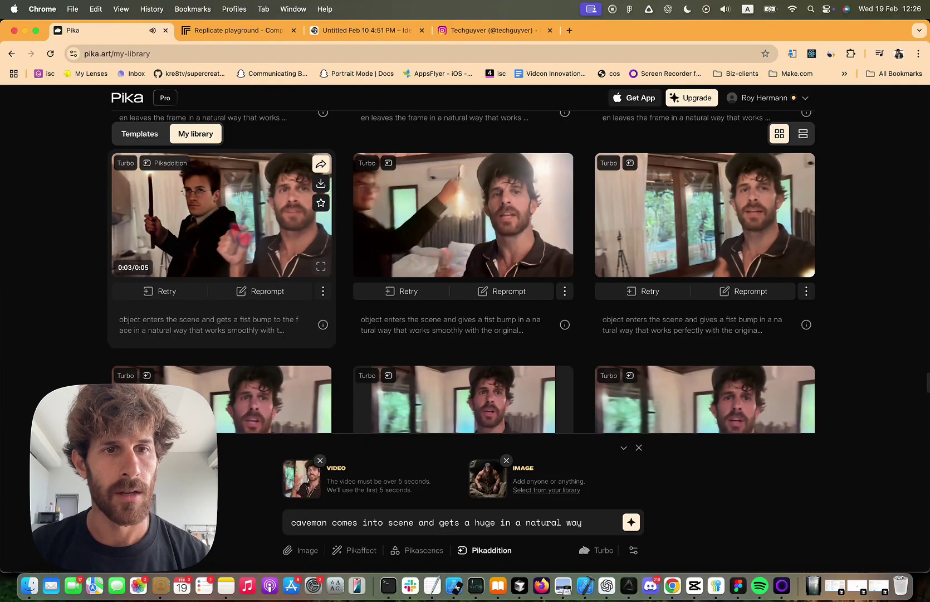
scroll(245, 239, "down", 2)
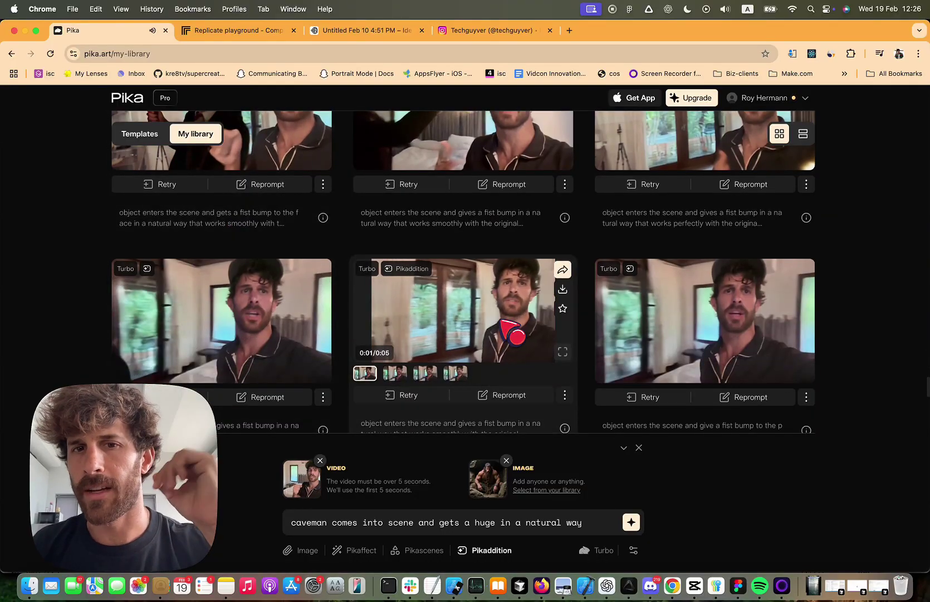
scroll(89, 285, "down", 1)
scroll(89, 286, "down", 1)
mouse_move(449, 211)
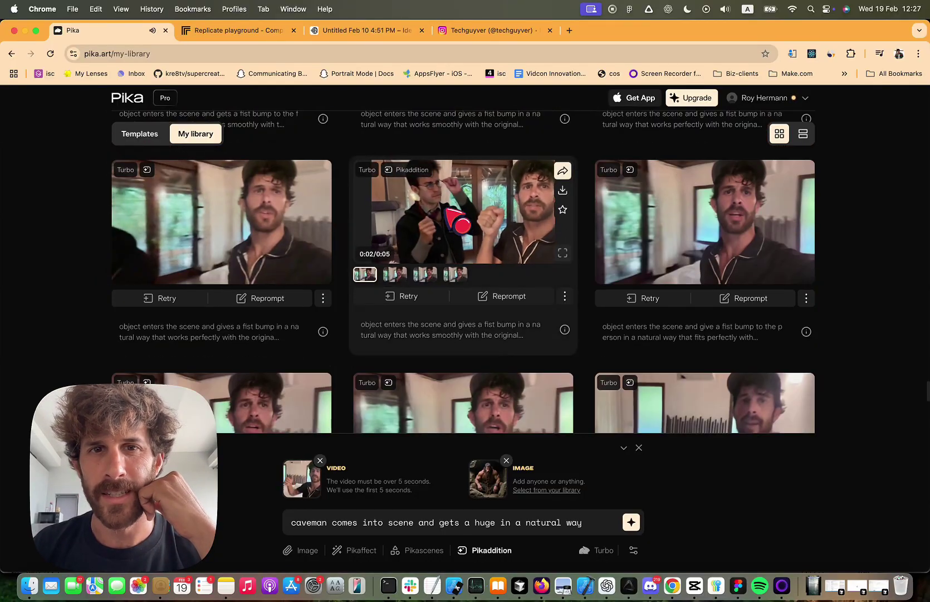
scroll(457, 220, "down", 4)
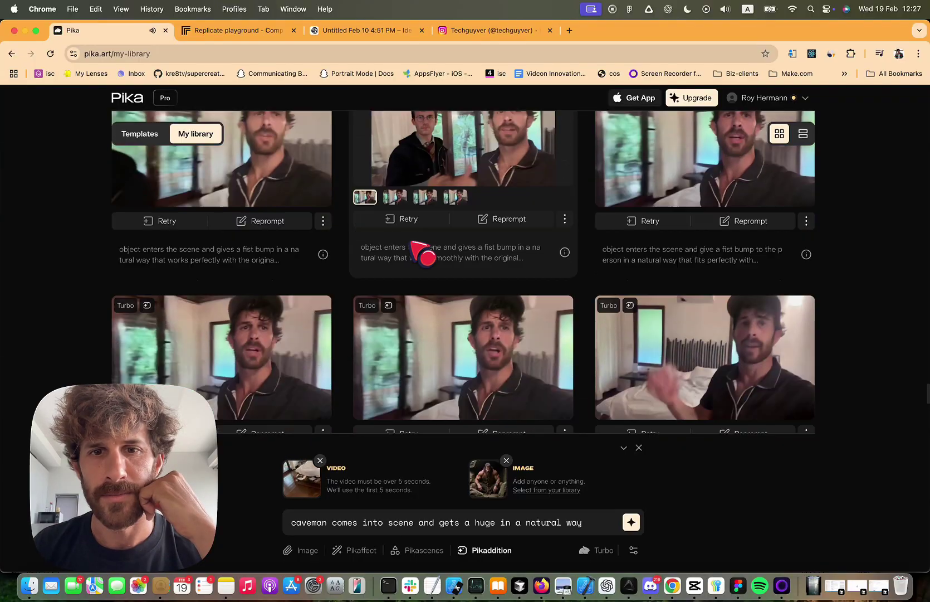
scroll(462, 267, "down", 4)
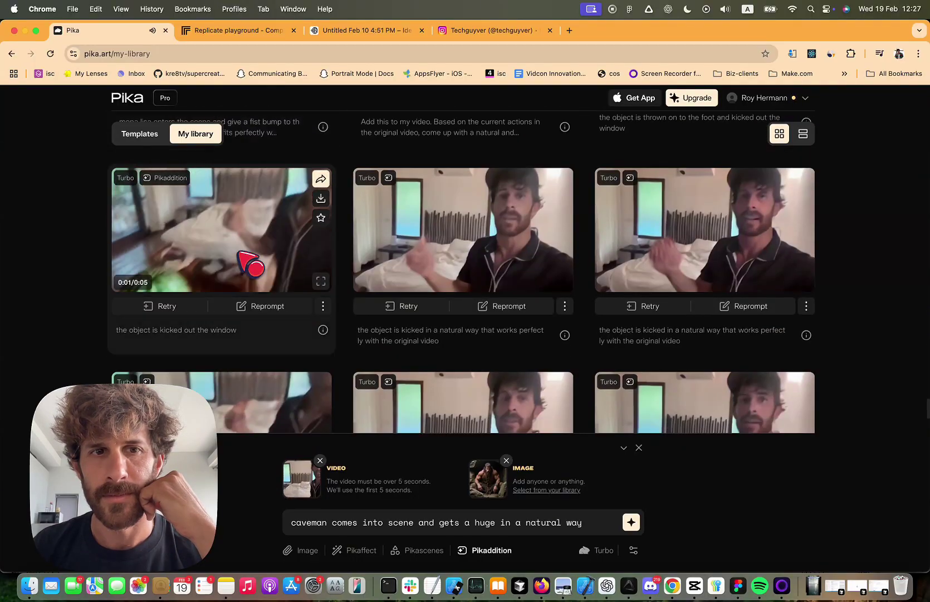
scroll(462, 267, "up", 5)
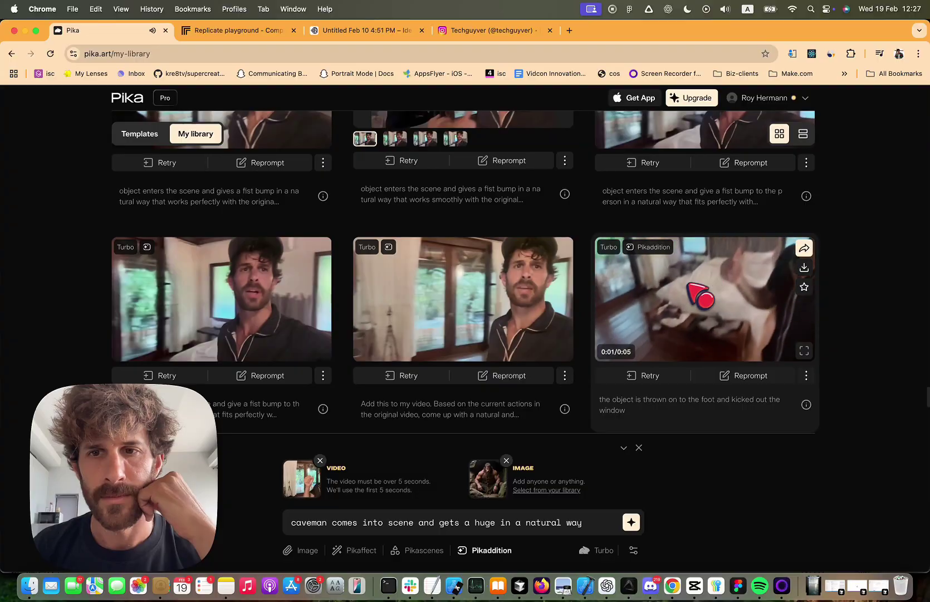
scroll(574, 295, "up", 3)
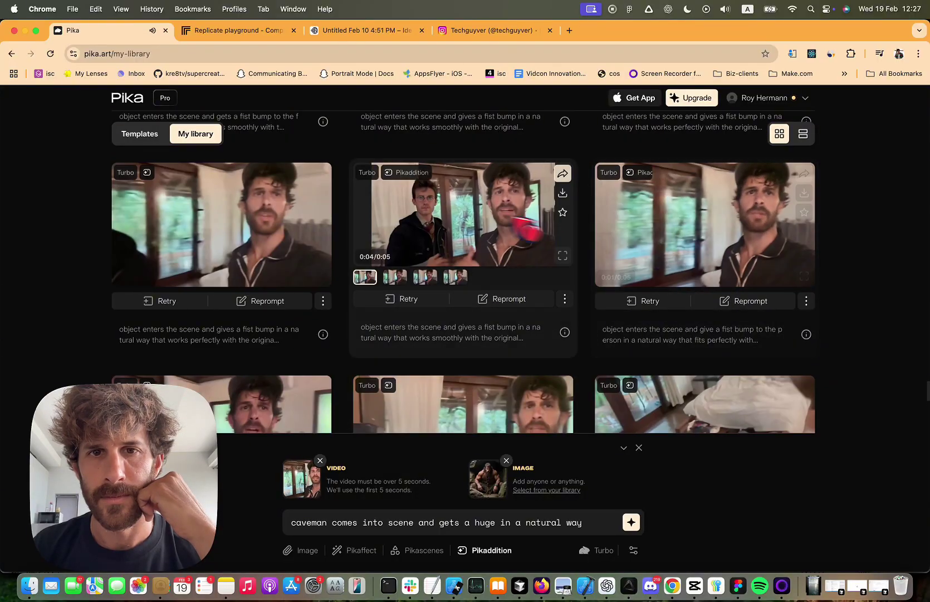
- Play the fourth fist-bump variant under the middle library card, then return to the CapCut edit
left_click(447, 277)
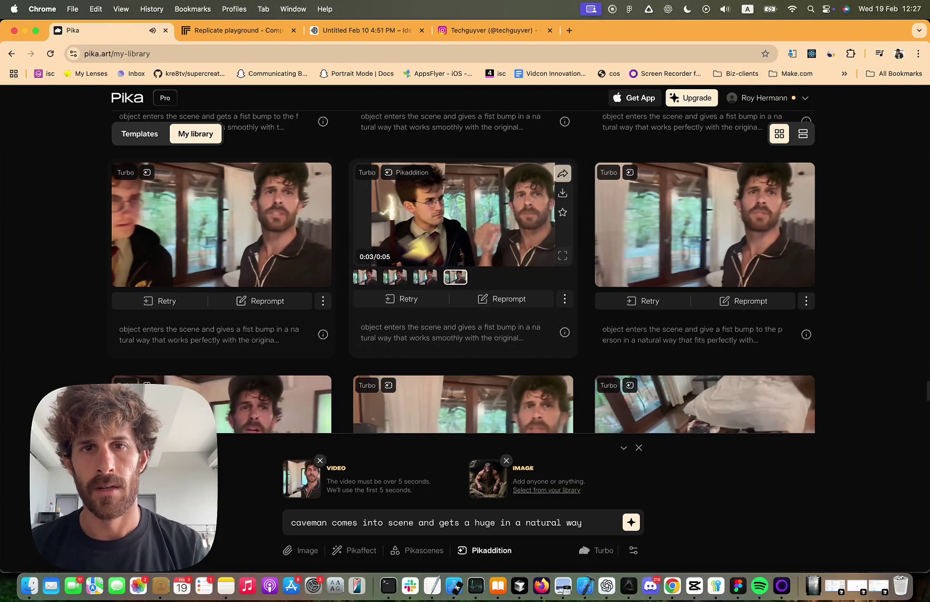
key("super+Tab")
- Review the vertical stacked layout in CapCut's player and timeline, then go back to Pika
scroll(271, 418, "up", 2)
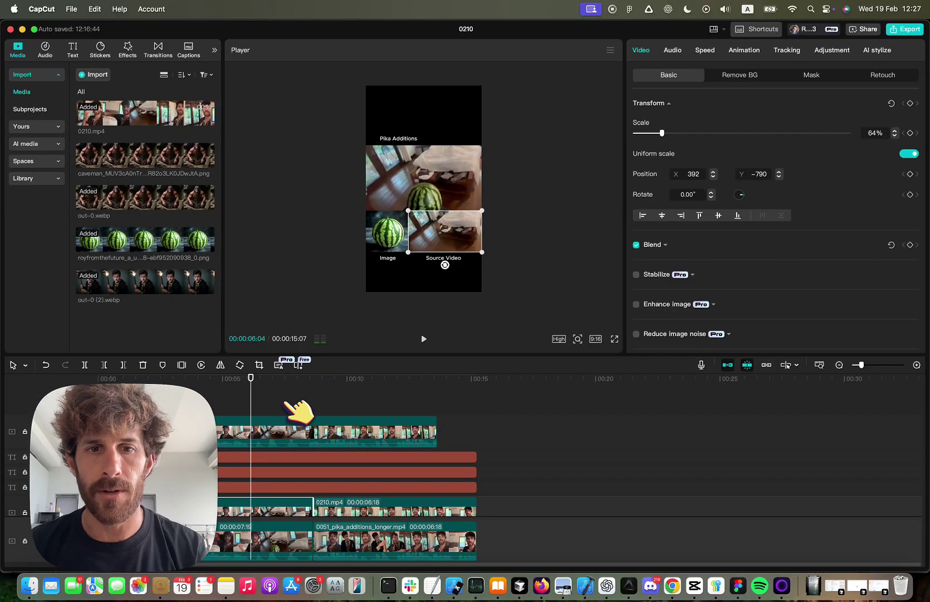
key("super+Tab")
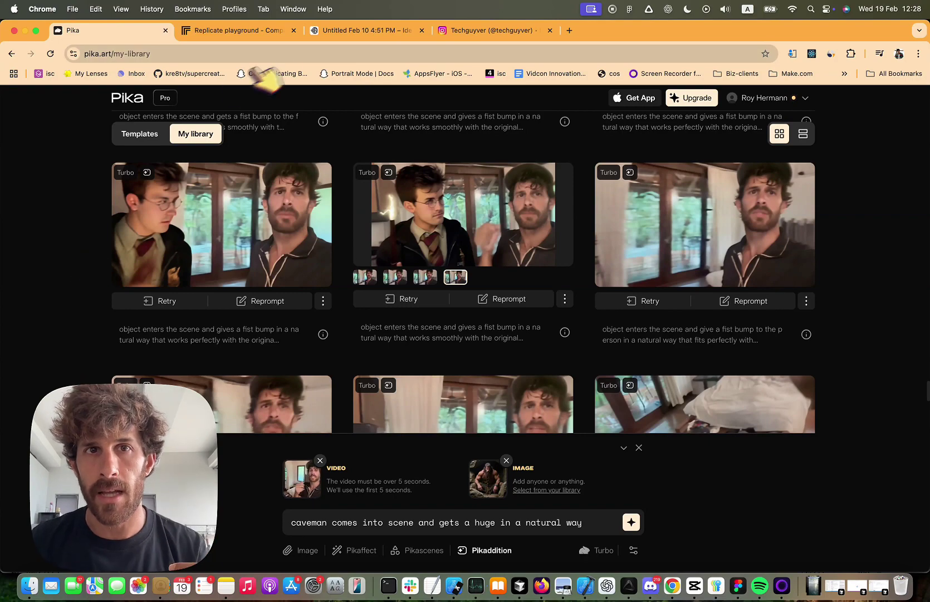
left_click(362, 30)
left_click(443, 273)
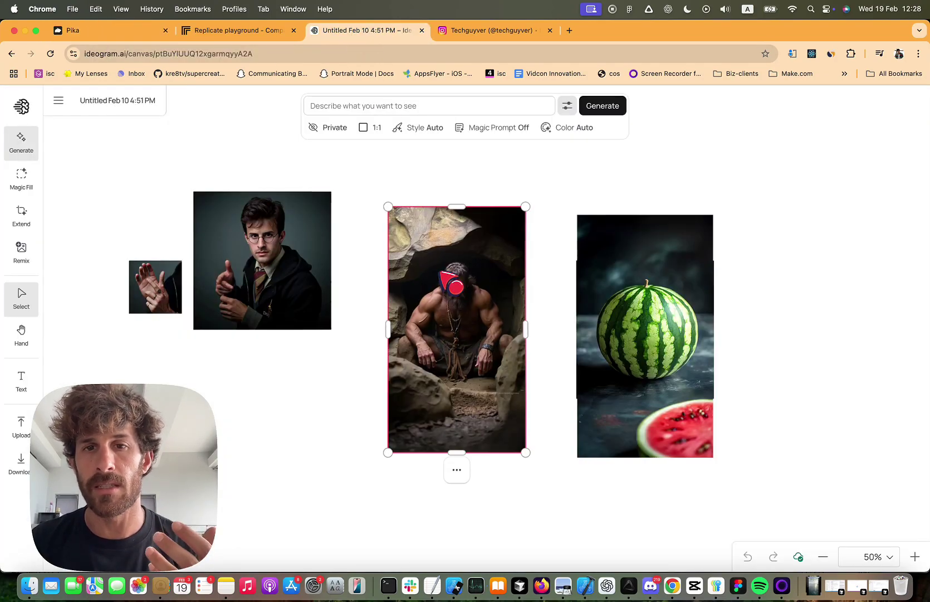
left_click(494, 469)
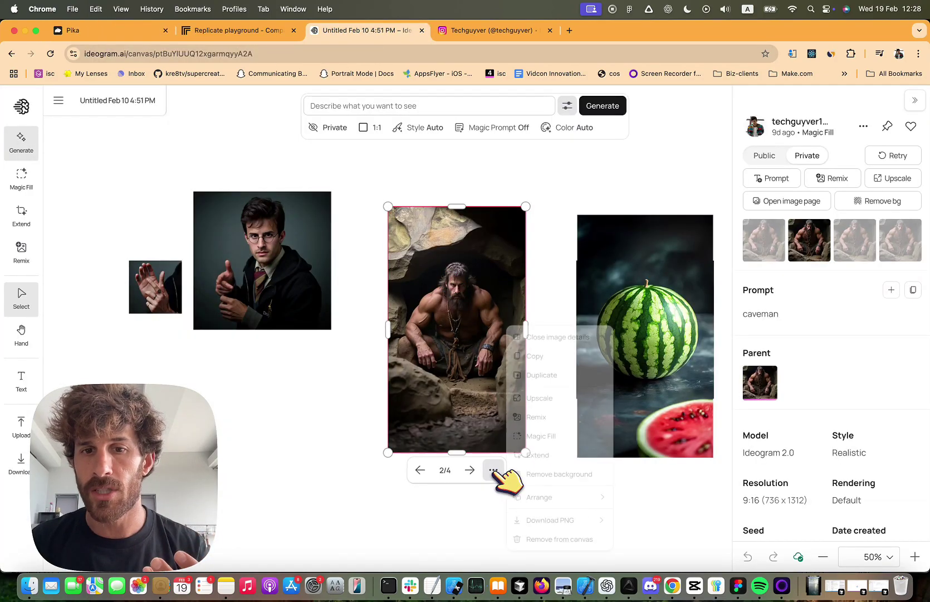
left_click(363, 407)
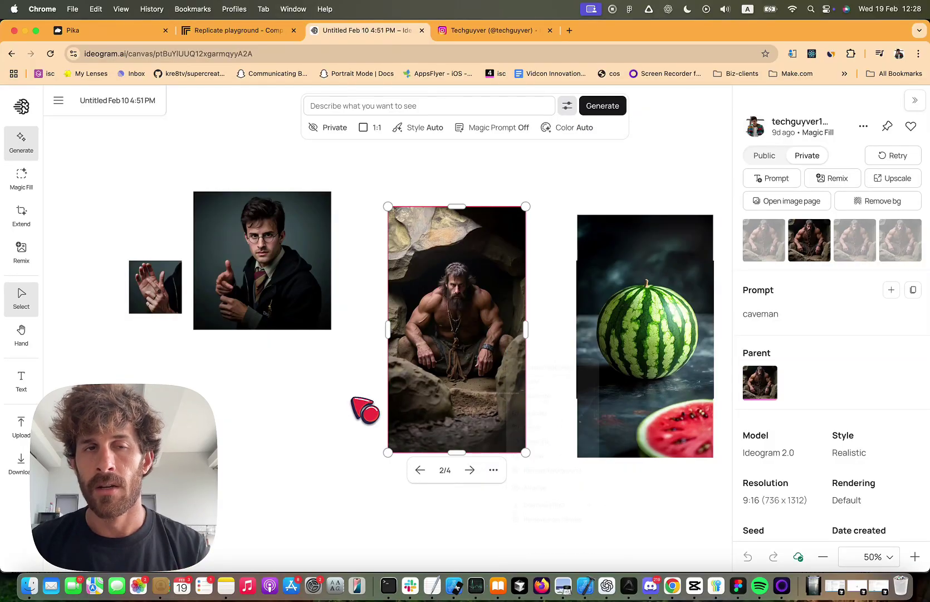
left_click(264, 32)
left_click(137, 34)
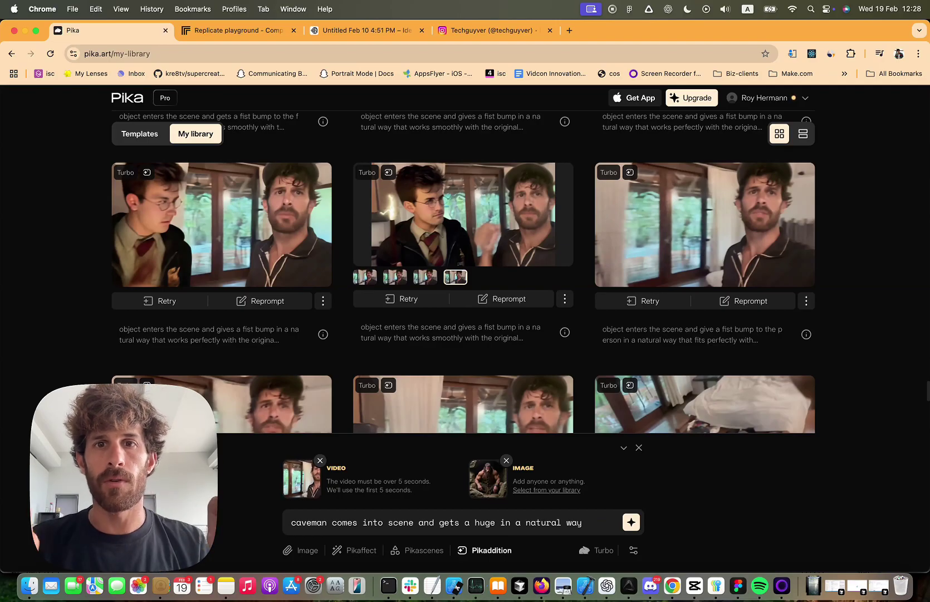
- Scroll My library back to the top to show the shirtless caveman hug result
scroll(100, 242, "down", 10)
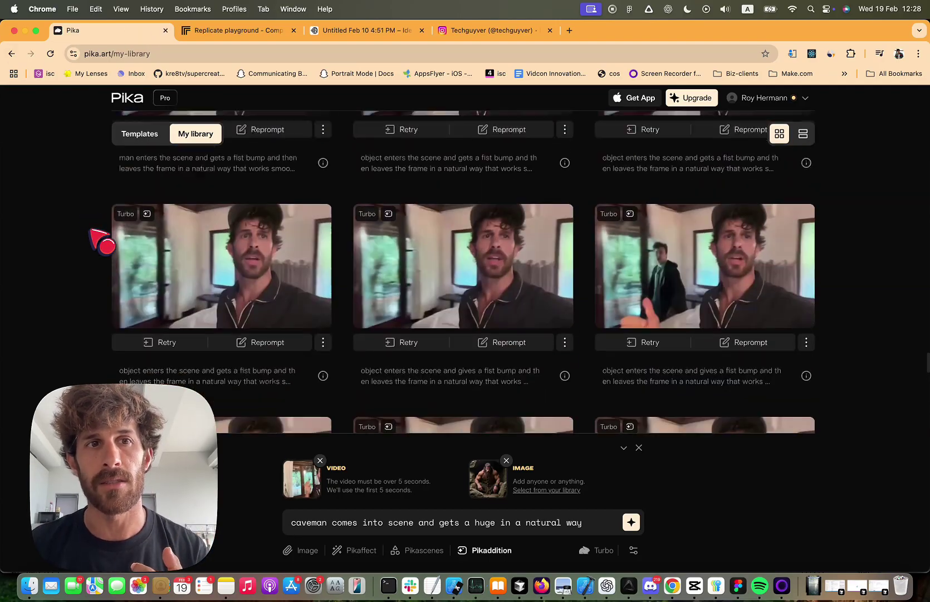
scroll(100, 243, "up", 15)
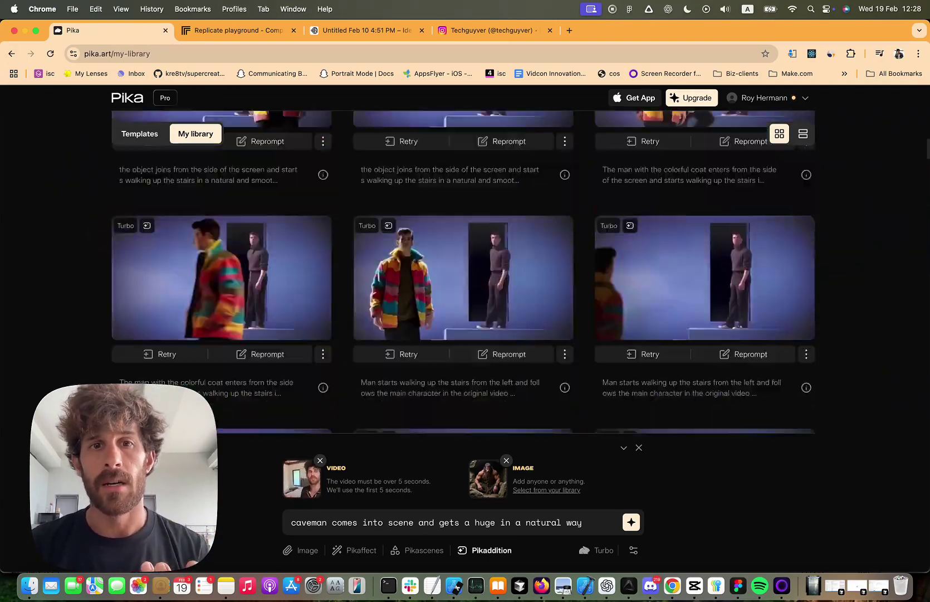
scroll(100, 242, "up", 3)
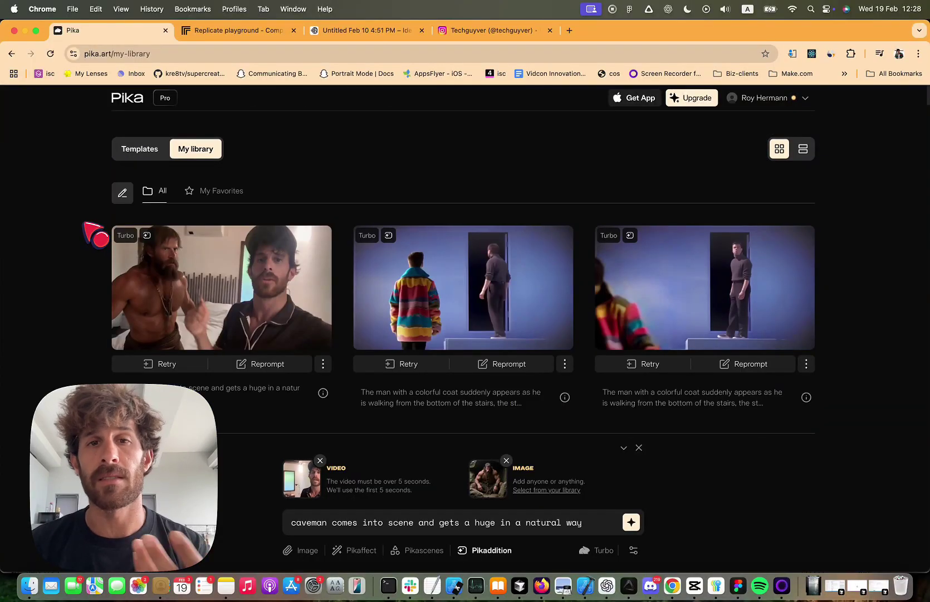